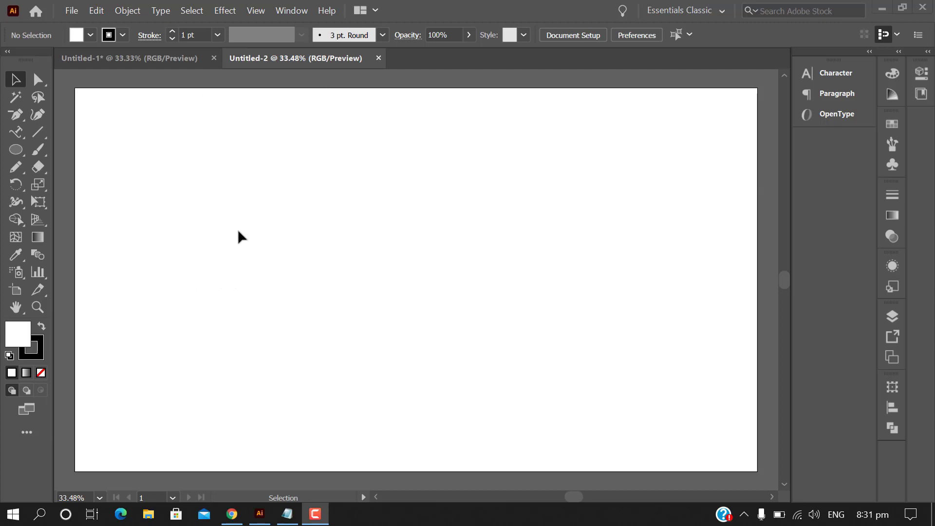
- Browse the Type tool variants and the Character panel, trying Type and Area Type tools
left_click(20, 131)
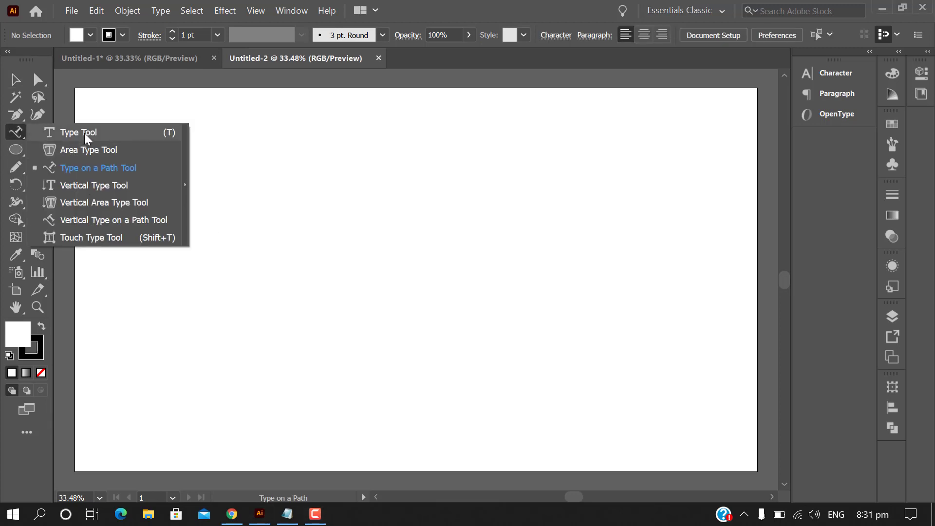
left_click(85, 136)
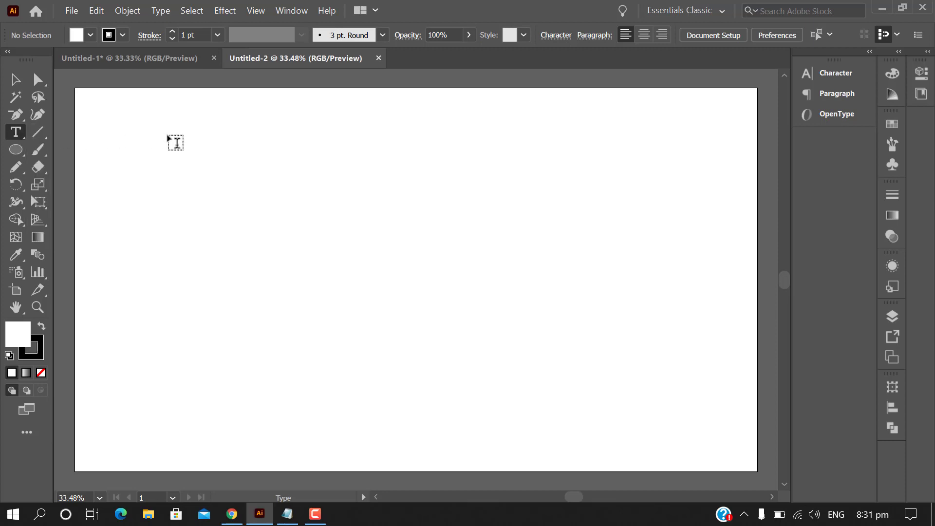
left_click(849, 76)
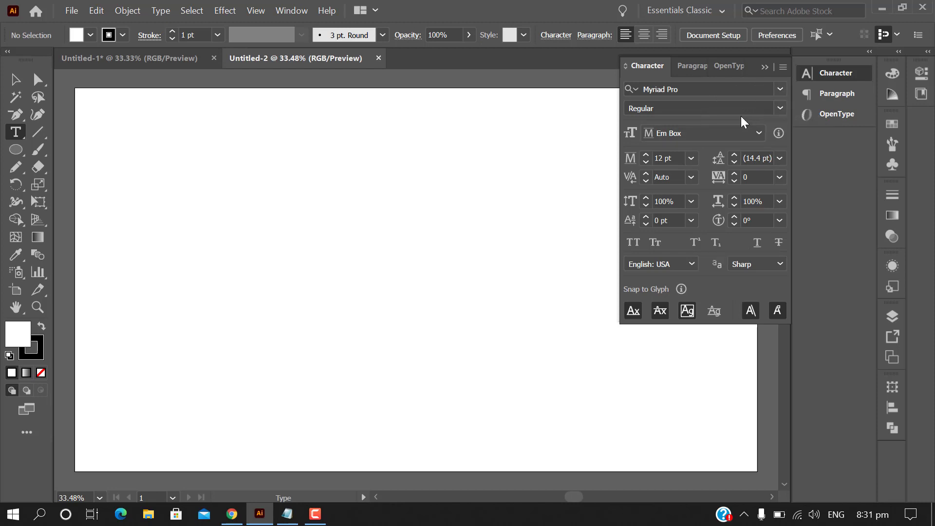
left_click(765, 68)
left_click(15, 136)
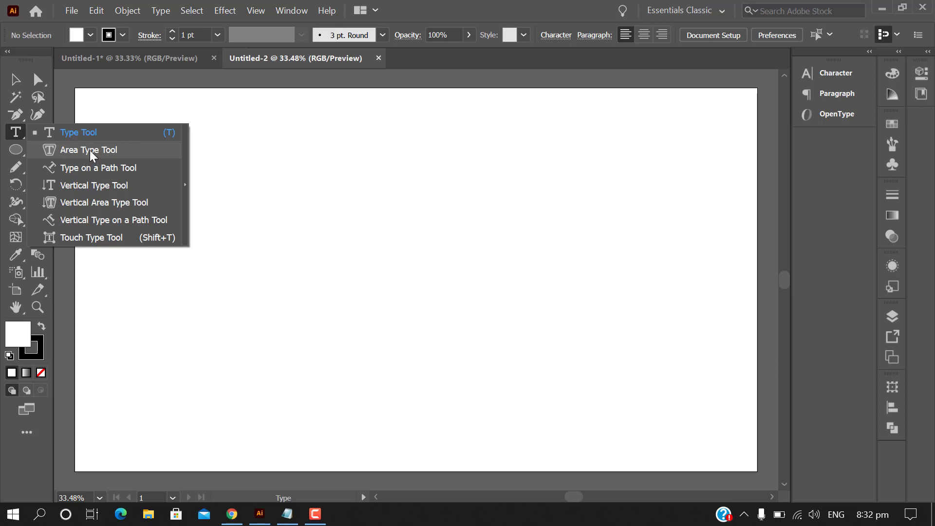
left_click(90, 150)
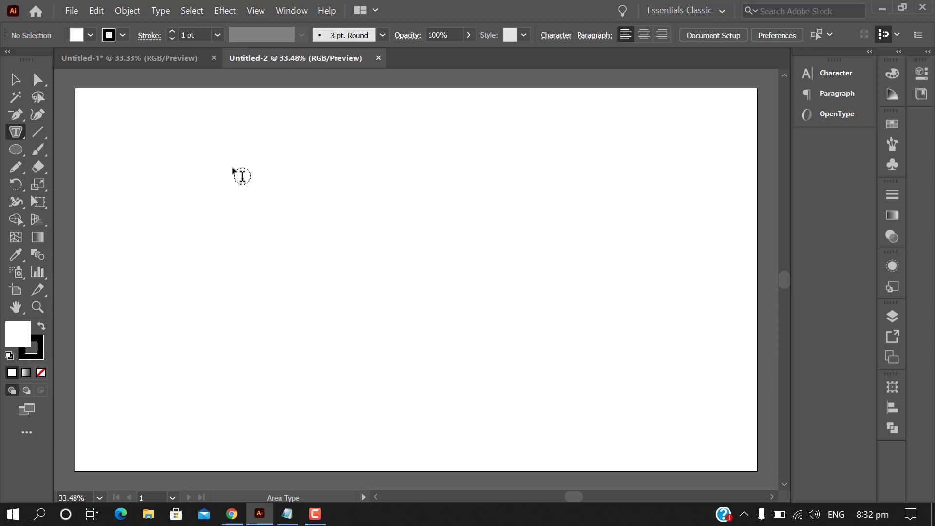
left_click(14, 134)
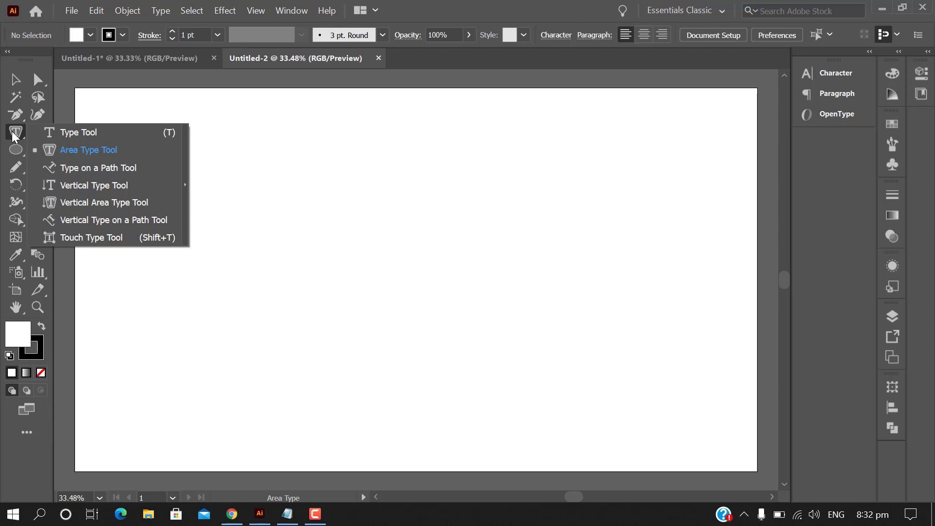
- Draw a large rectangle across the artboard centre and fill it with orange
left_click(19, 148)
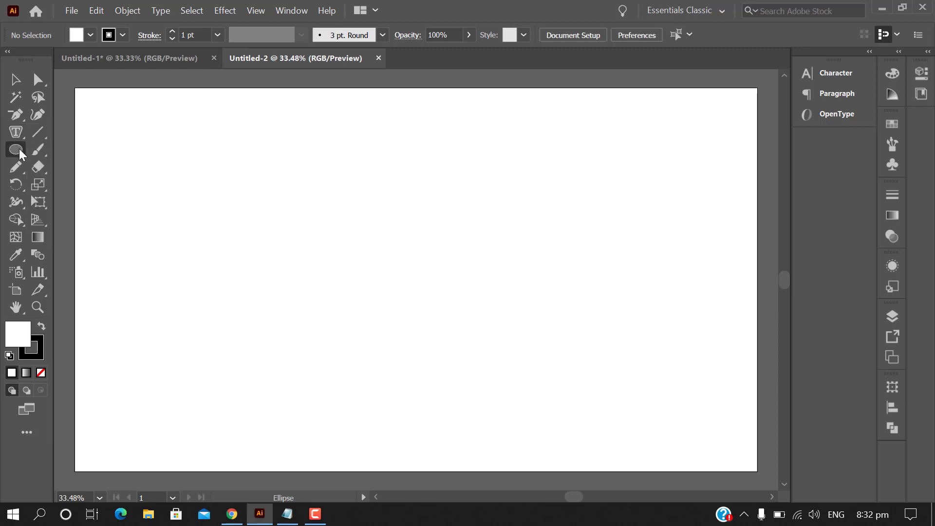
left_click(77, 154)
mouse_move(176, 169)
left_mouse_down()
mouse_move(575, 388)
mouse_move(630, 394)
left_mouse_up()
left_click(91, 34)
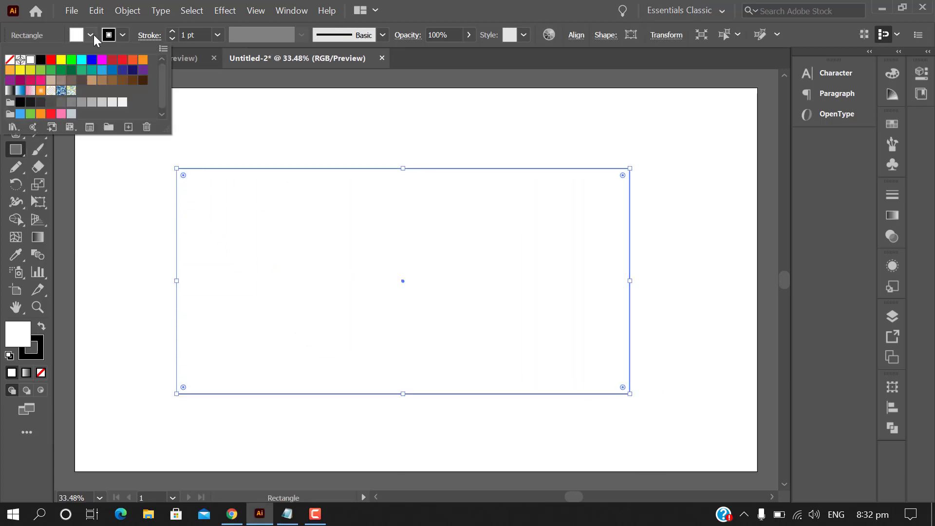
left_click(143, 60)
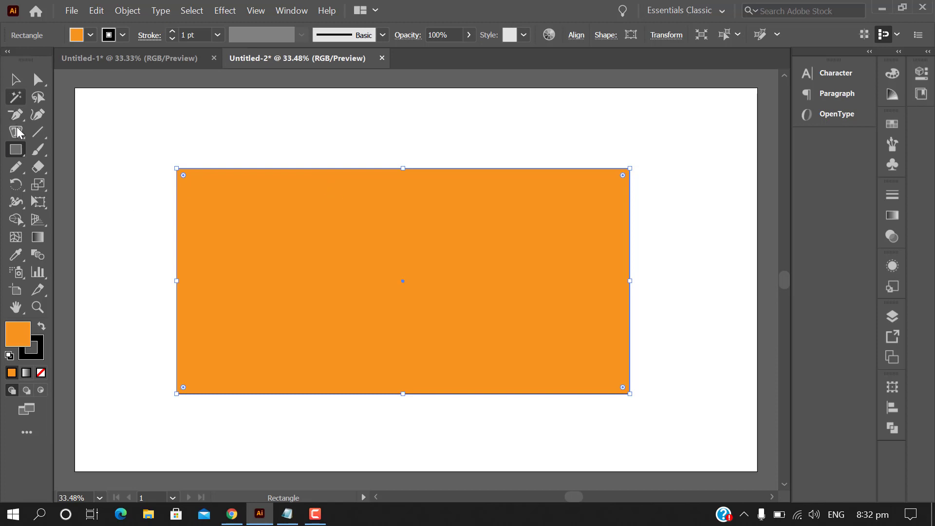
left_click_drag(16, 133, 86, 155)
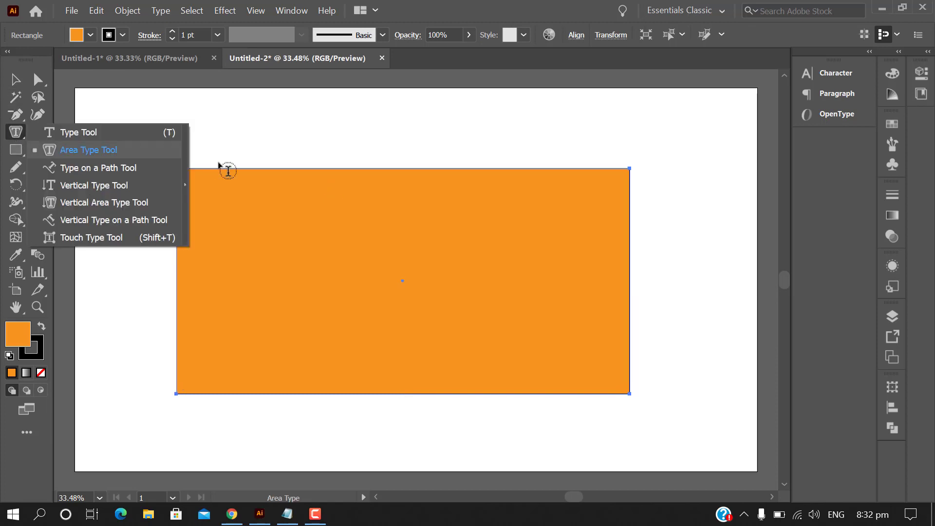
left_click(100, 150)
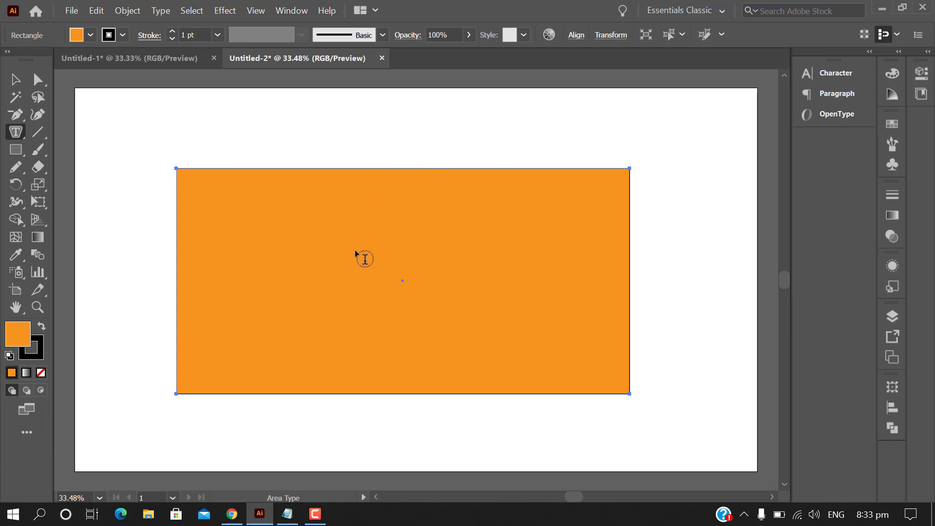
- Dismiss the warning and fill the orange rectangle with Lorem ipsum area text, then select the frame
left_click(366, 259)
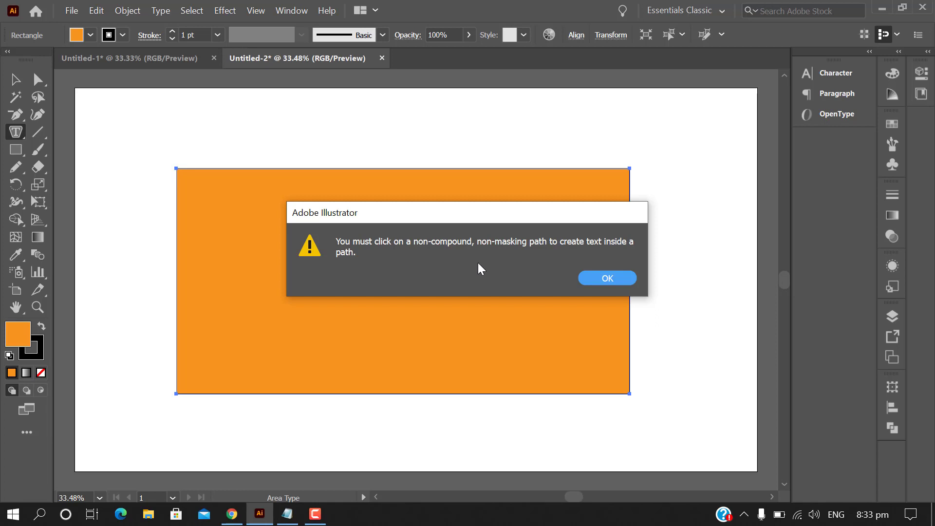
left_click(607, 279)
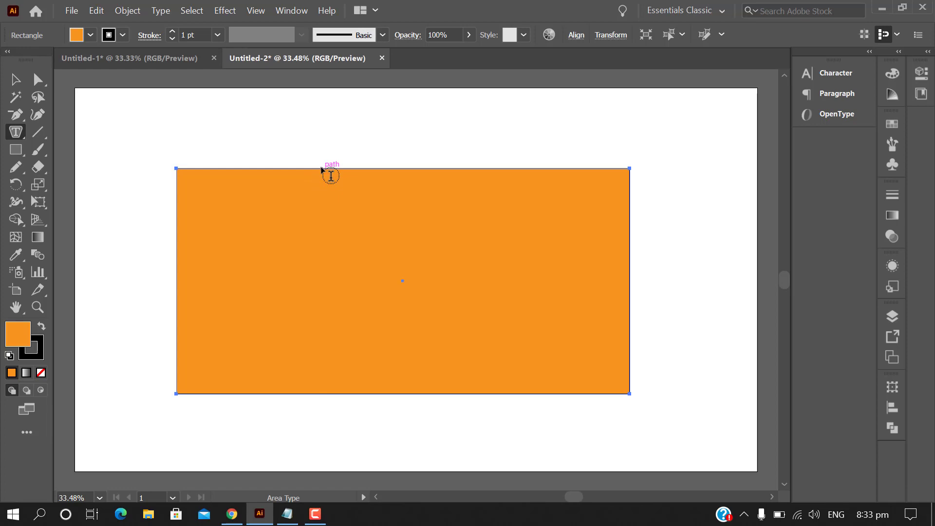
left_click(331, 176)
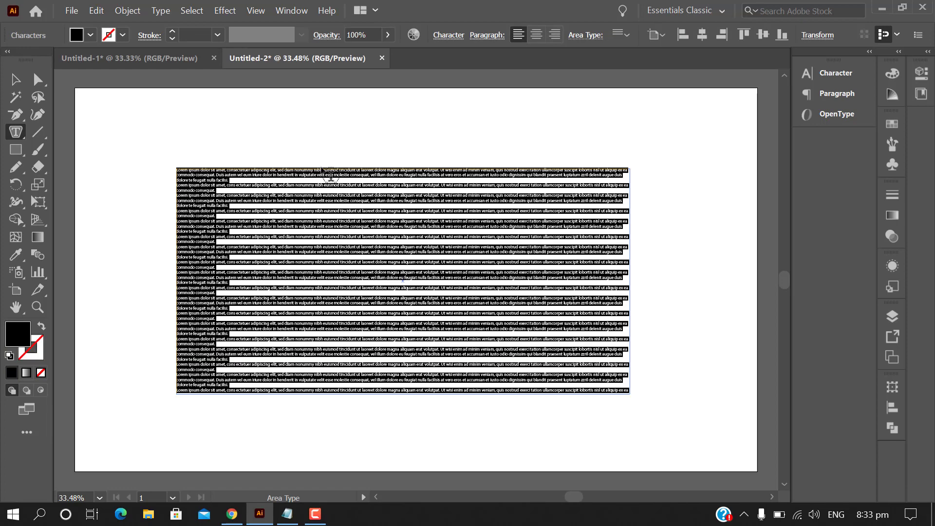
key("XF86MonBrightnessDown")
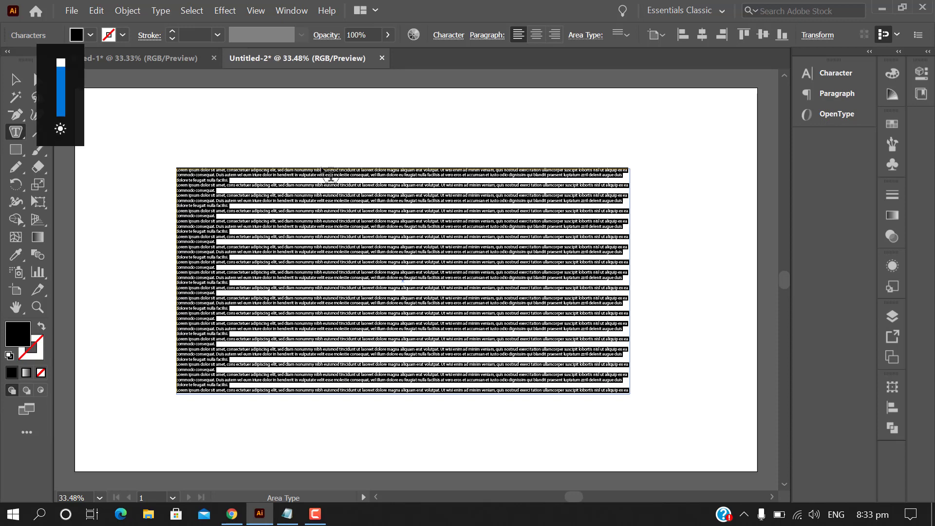
left_click(243, 250)
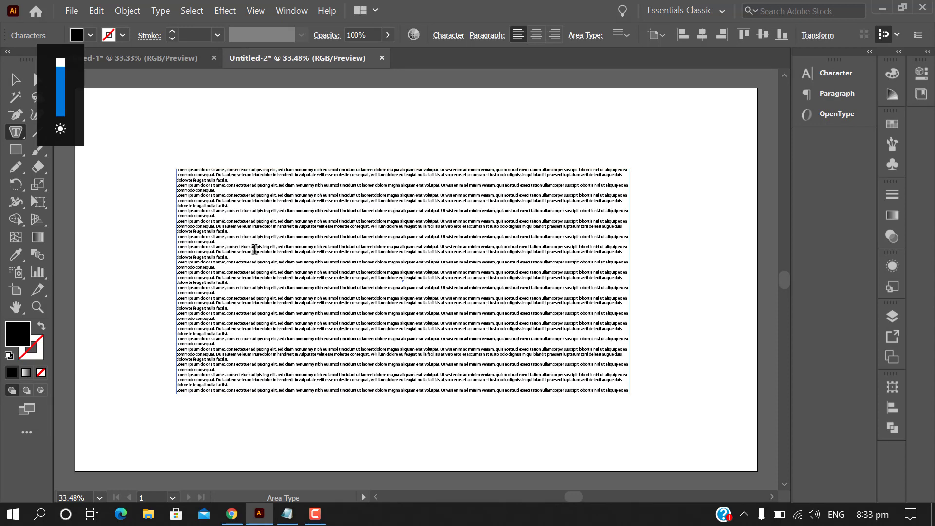
key("Escape")
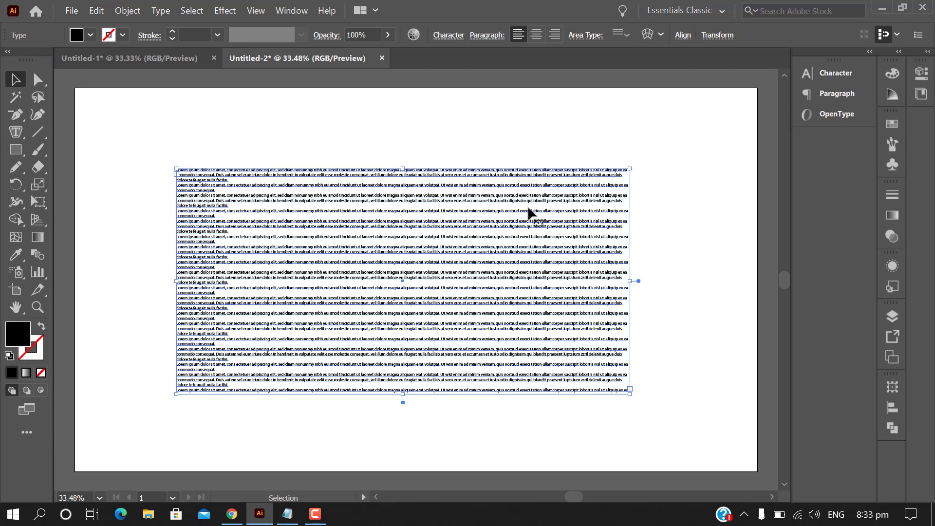
- Raise the placeholder text size from 12 pt to 49 pt in the Character panel
left_click(836, 73)
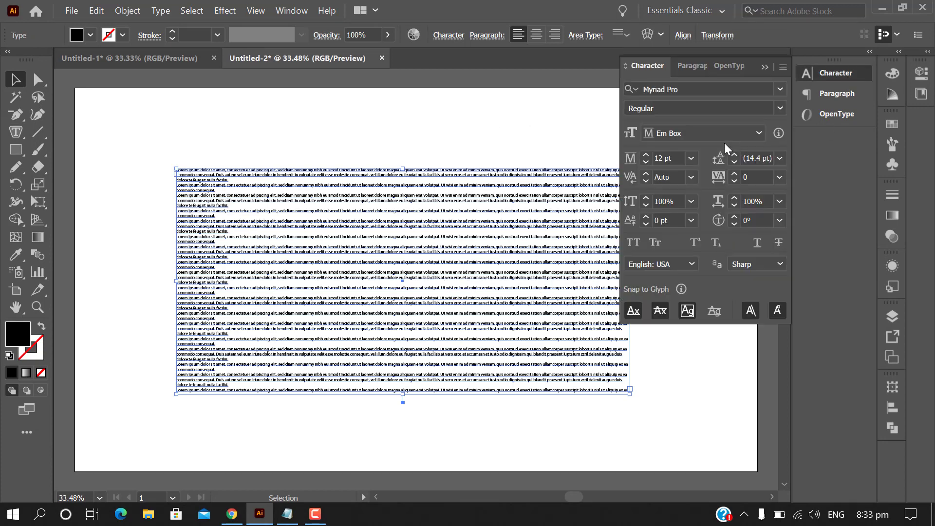
double_click(646, 155)
double_click(645, 156)
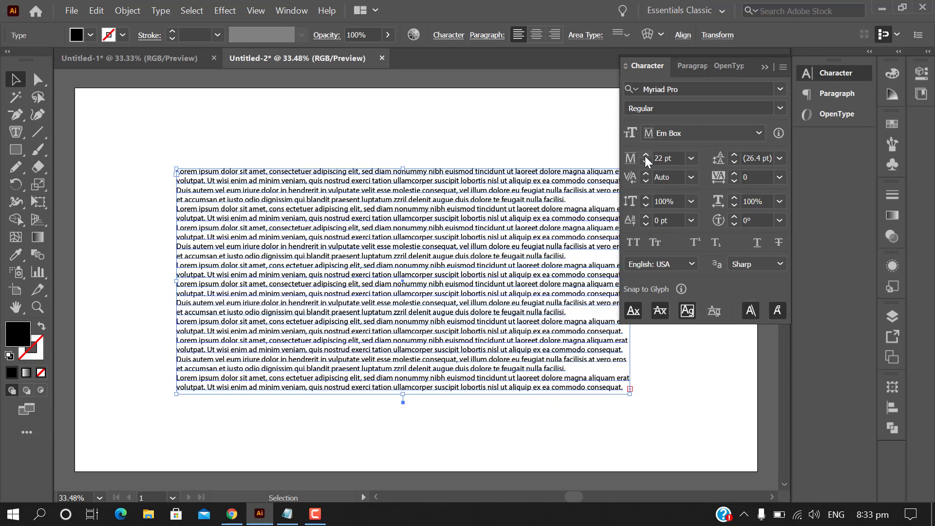
double_click(645, 155)
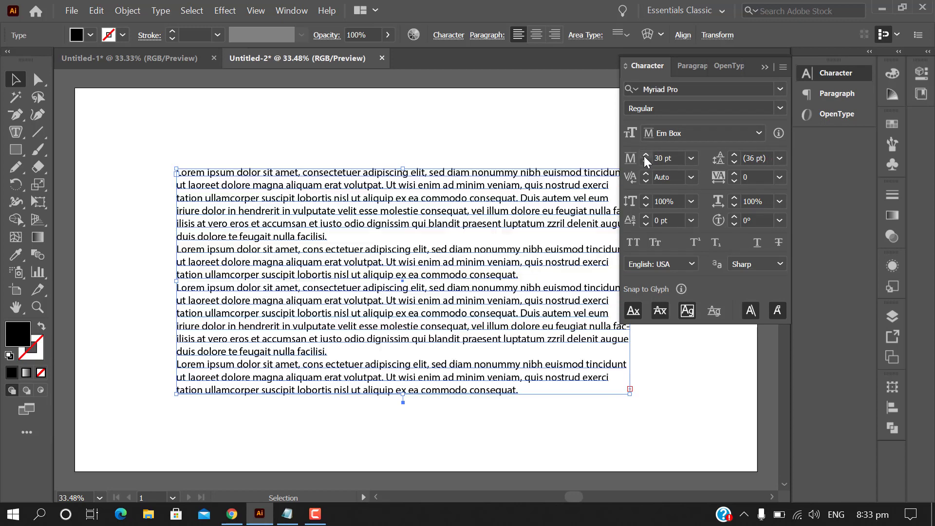
double_click(645, 155)
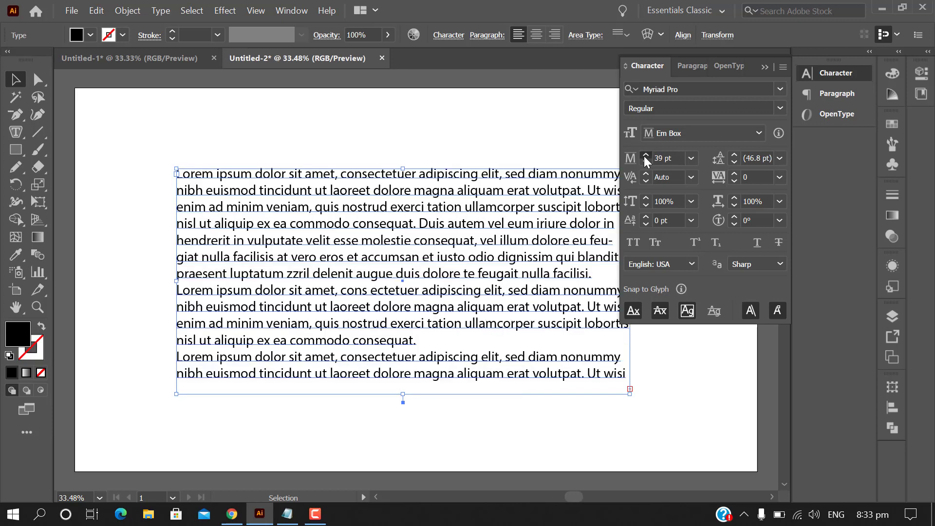
double_click(645, 156)
double_click(646, 155)
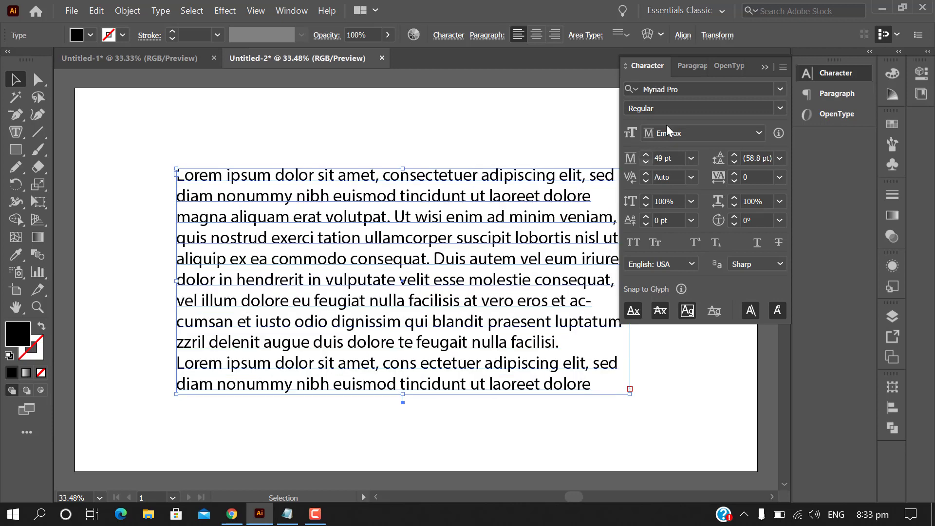
left_click(768, 71)
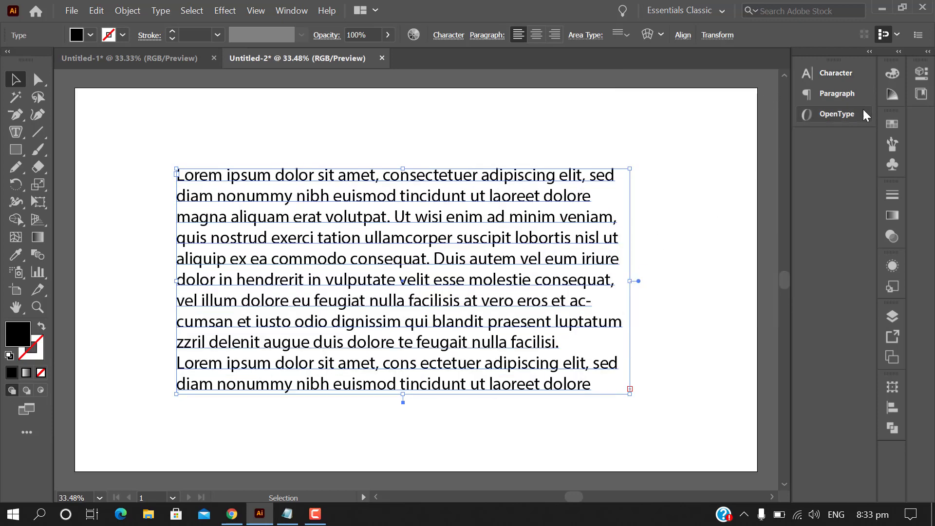
- Clear the favourites filter and set the text font to Microsoft Sans Serif
left_click(850, 73)
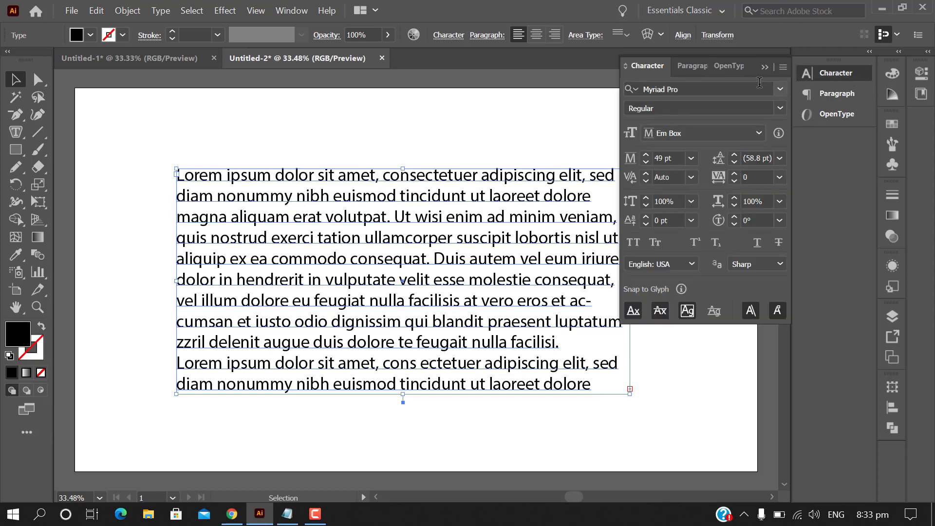
left_click(781, 90)
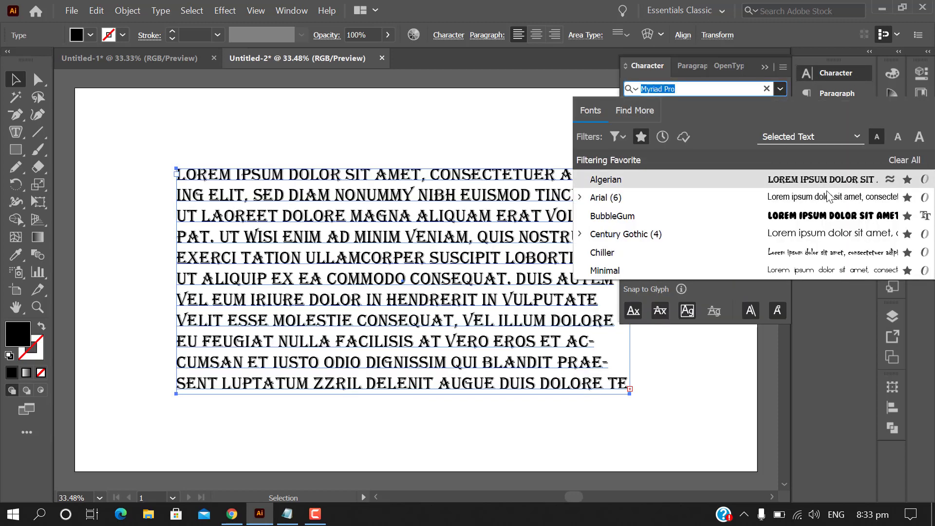
left_click(620, 137)
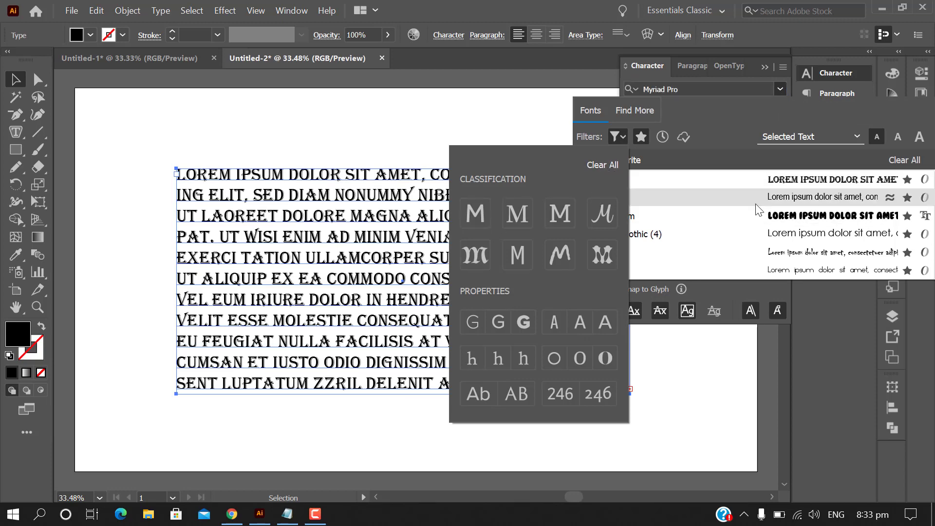
left_click(912, 164)
left_click(898, 161)
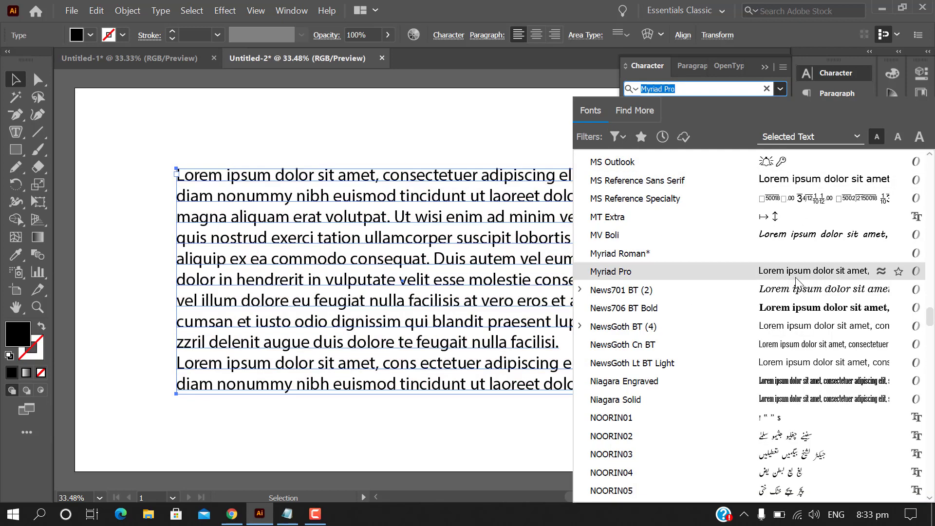
scroll(799, 270, "up", 1)
scroll(802, 292, "up", 5)
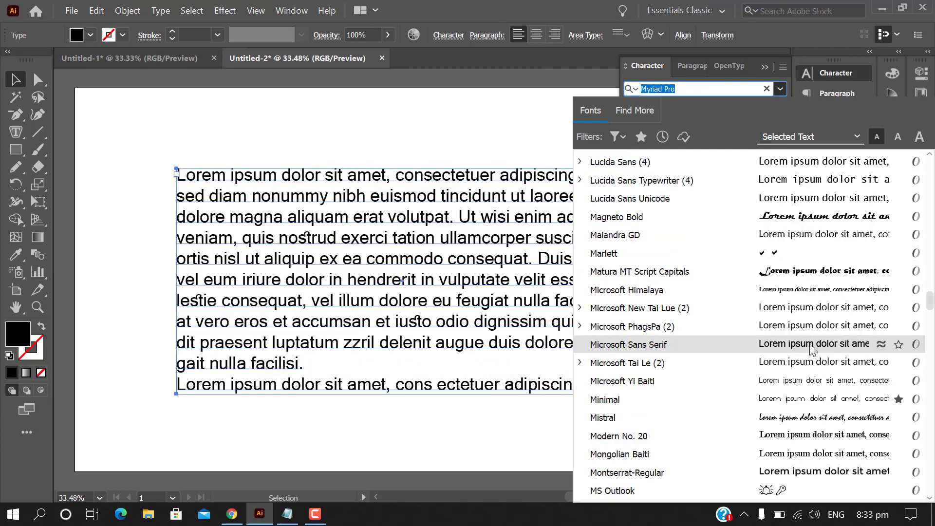
left_click(812, 346)
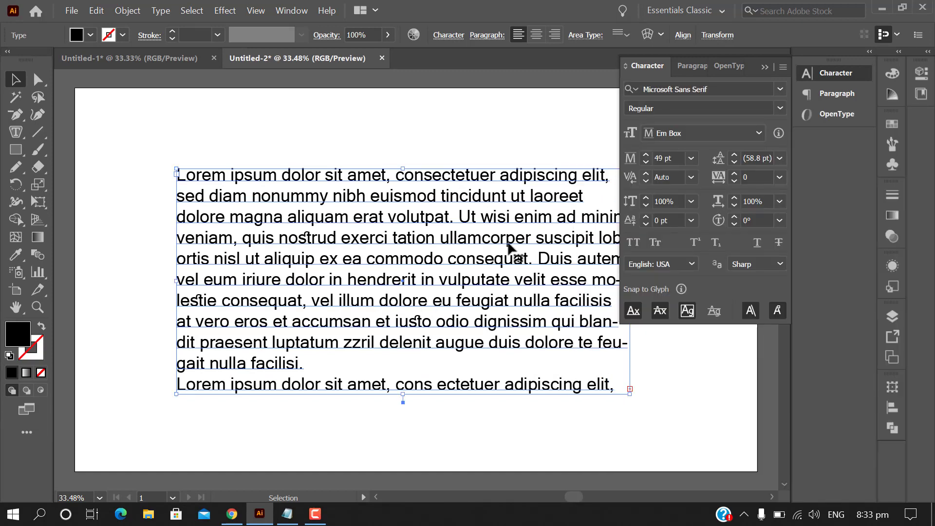
left_click(765, 68)
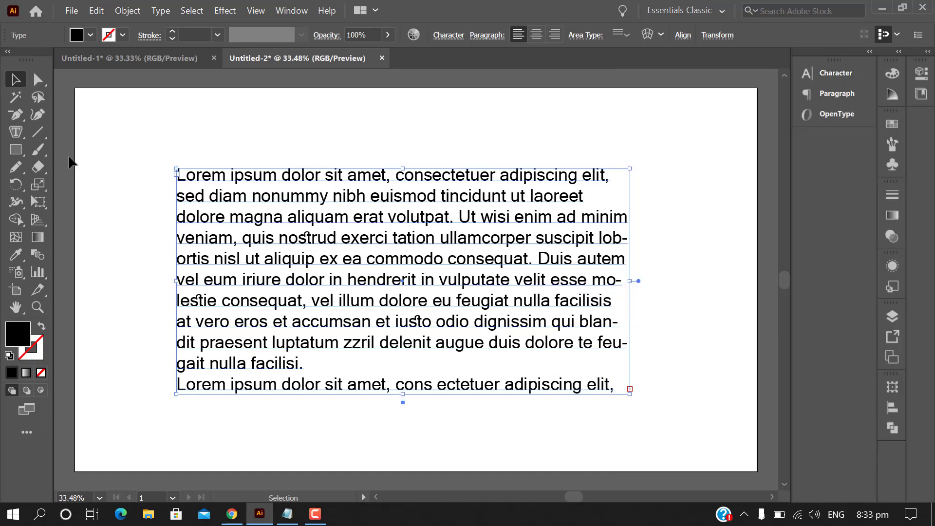
- Select the Lorem ipsum lines in the frame, type 'Area', and delete the selected text
left_click(16, 132)
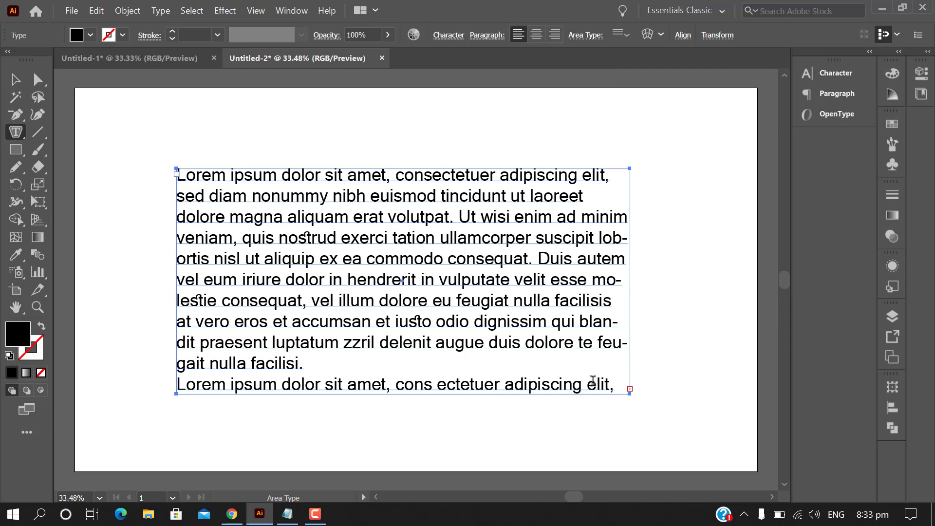
left_click_drag(615, 385, 178, 171)
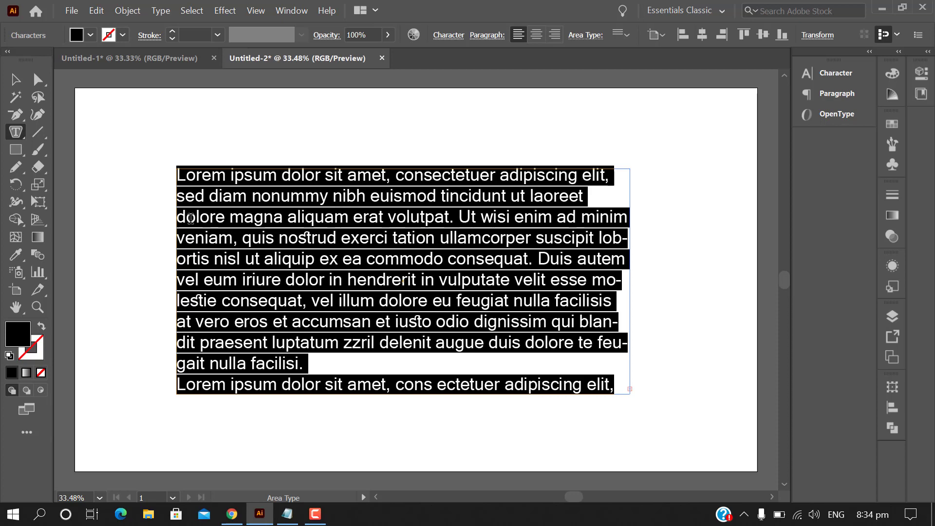
type("Area sed diam nonummy nibh euismod tincidunt ut laoreet")
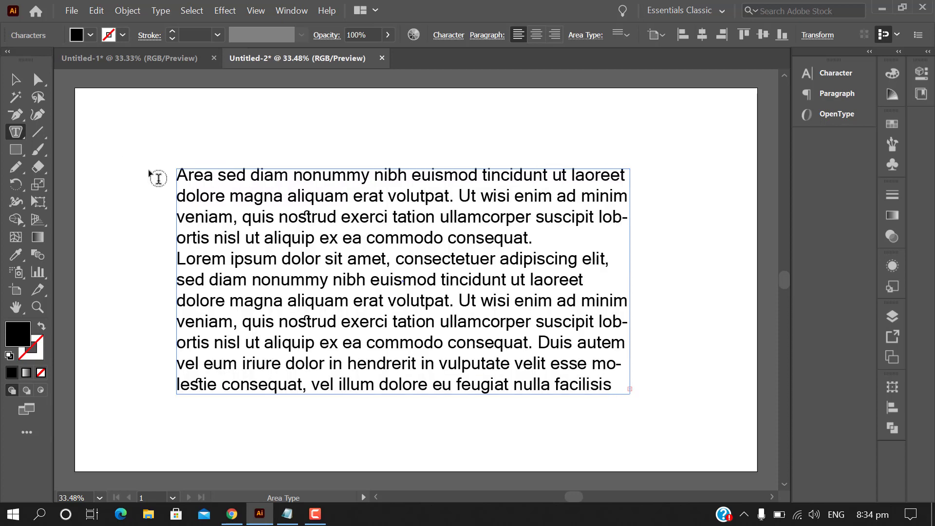
left_click_drag(178, 174, 626, 385)
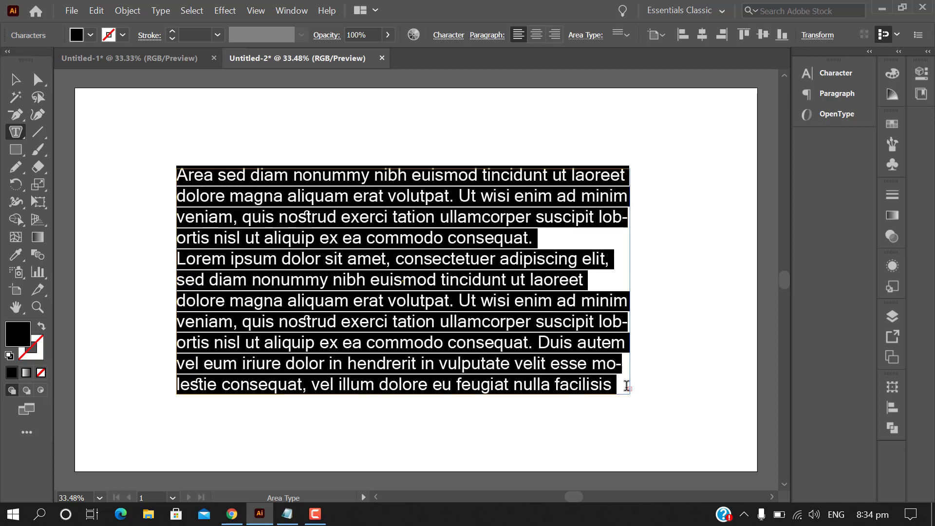
key("BackSpace")
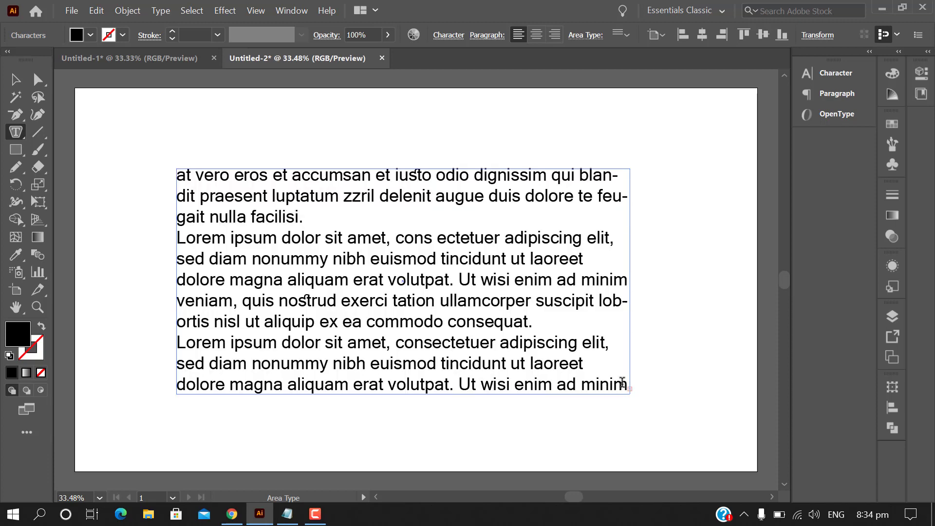
left_click_drag(628, 385, 166, 177)
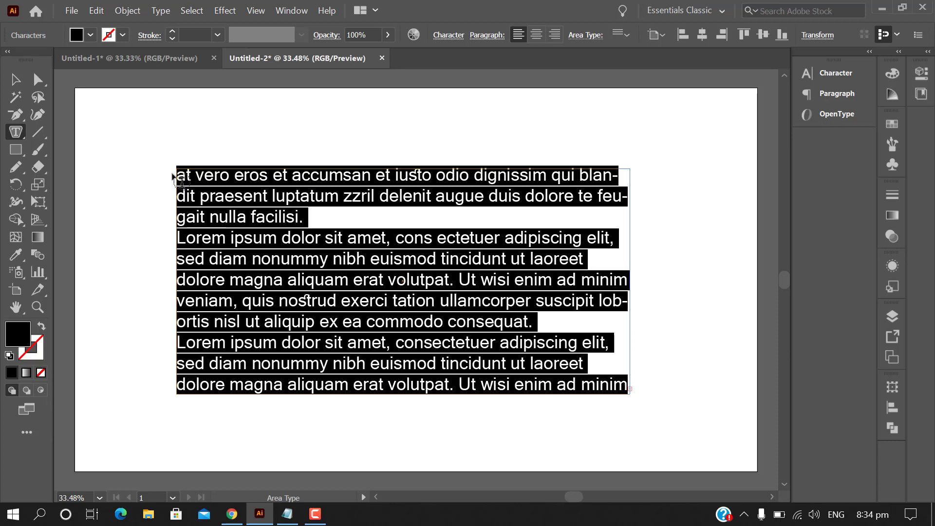
key("BackSpace")
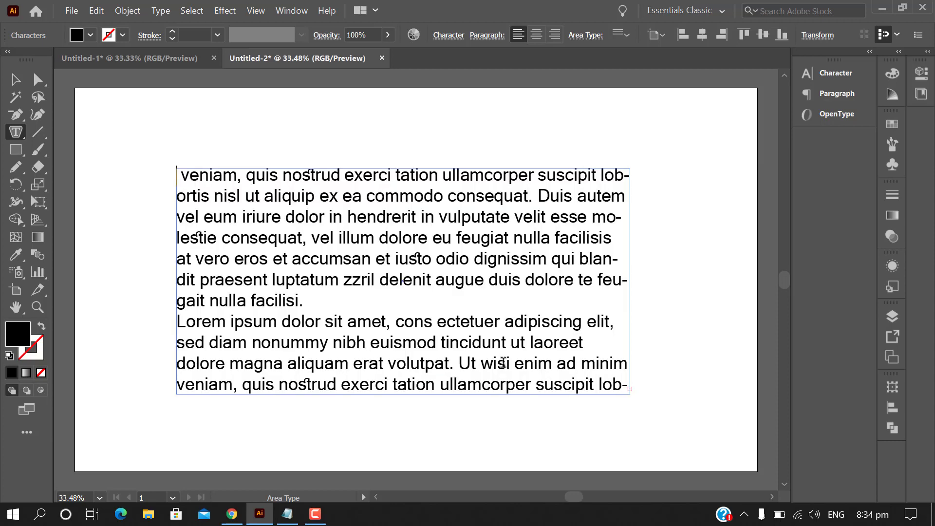
- Clear all frame text, type test letters, then delete the whole area-type frame
key("ctrl+a")
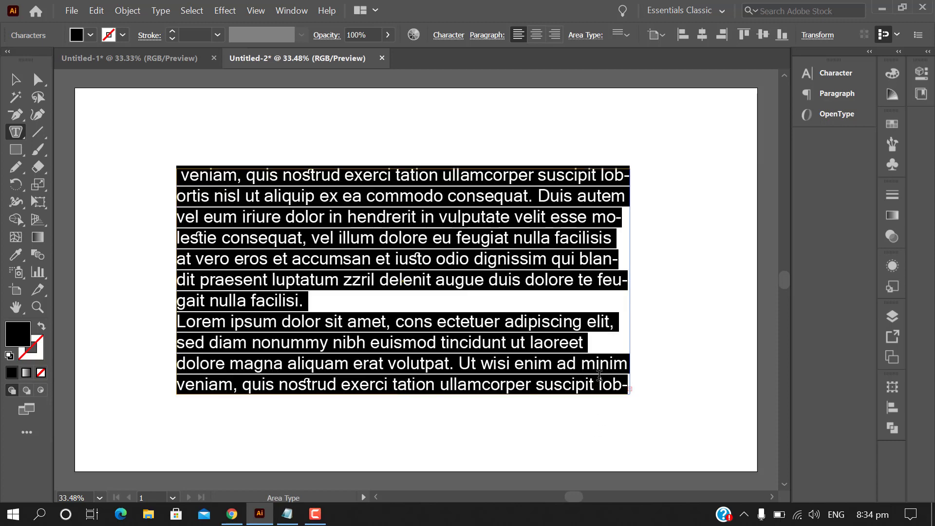
key("BackSpace")
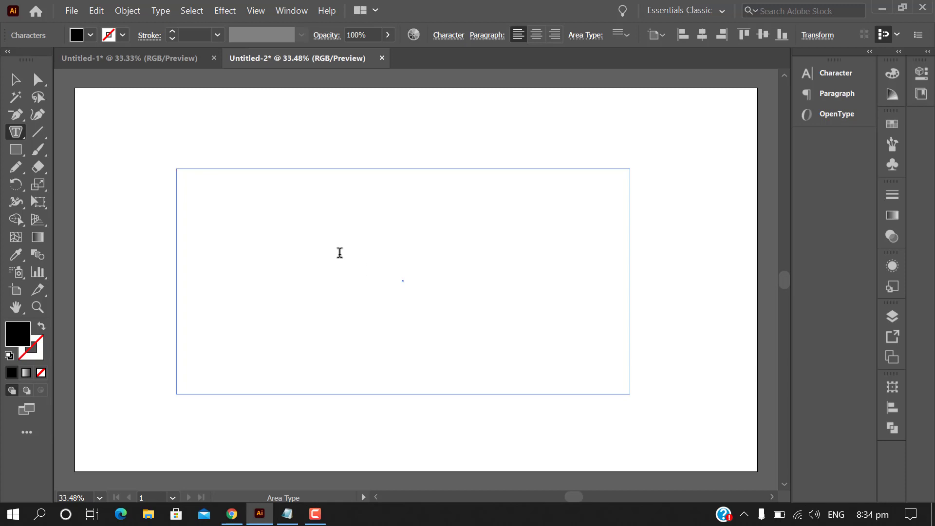
type("hhhhhhhhhhhhhhhhhhhhhhhhhhhhhhh")
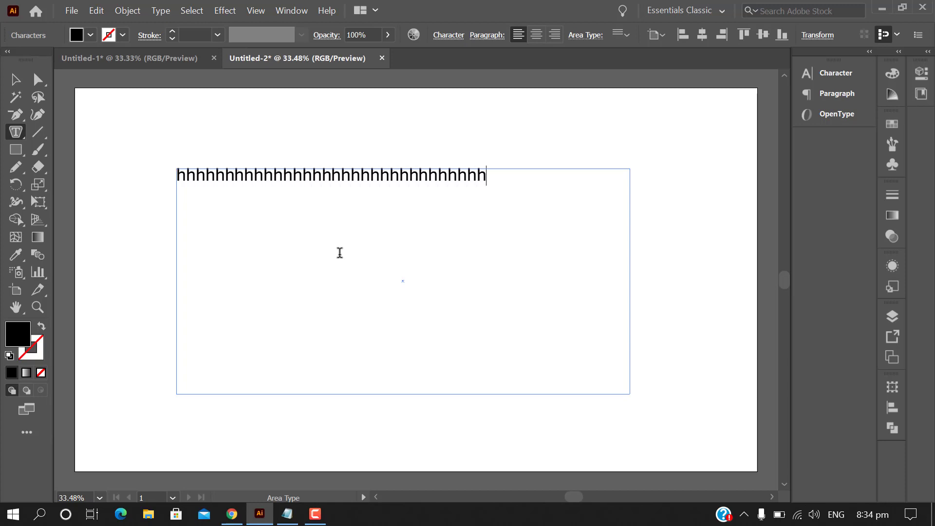
type("hhhhhhhhhhhhhhhoad")
type("dddddddddd")
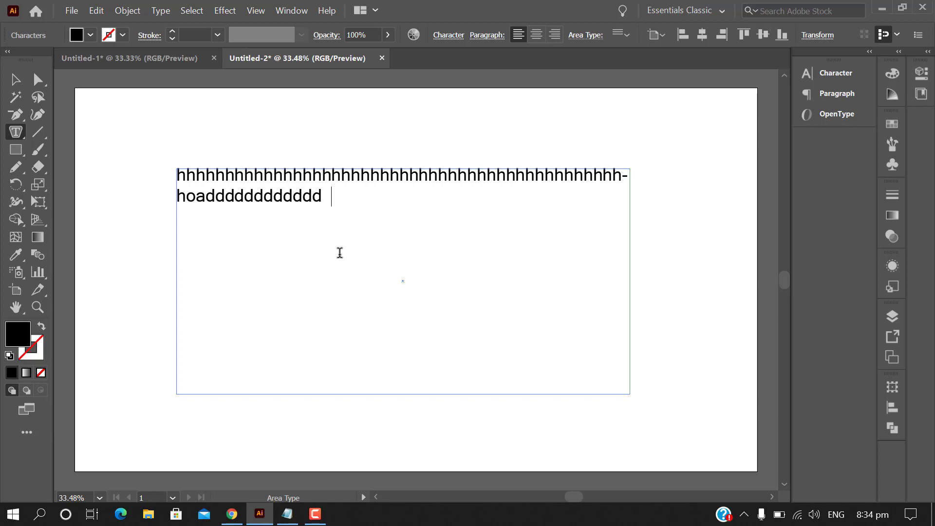
type("ddddddddddddddddddddddddddddddddddddddddddddddddddd")
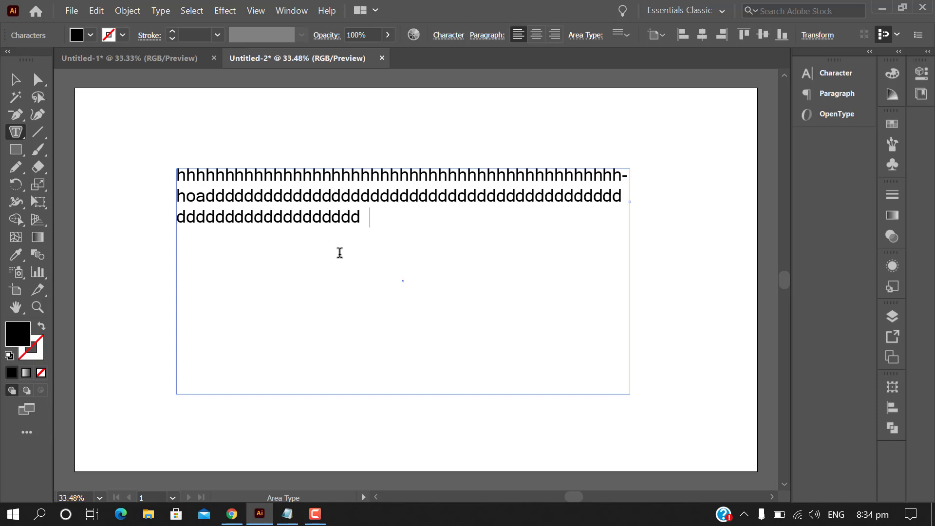
type("dddddddddddddddddddd")
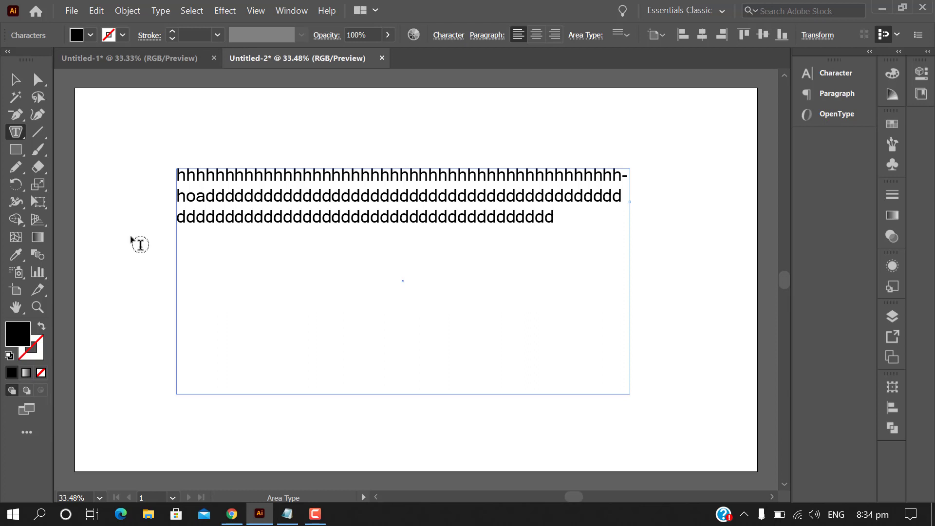
left_click(15, 80)
key("Delete")
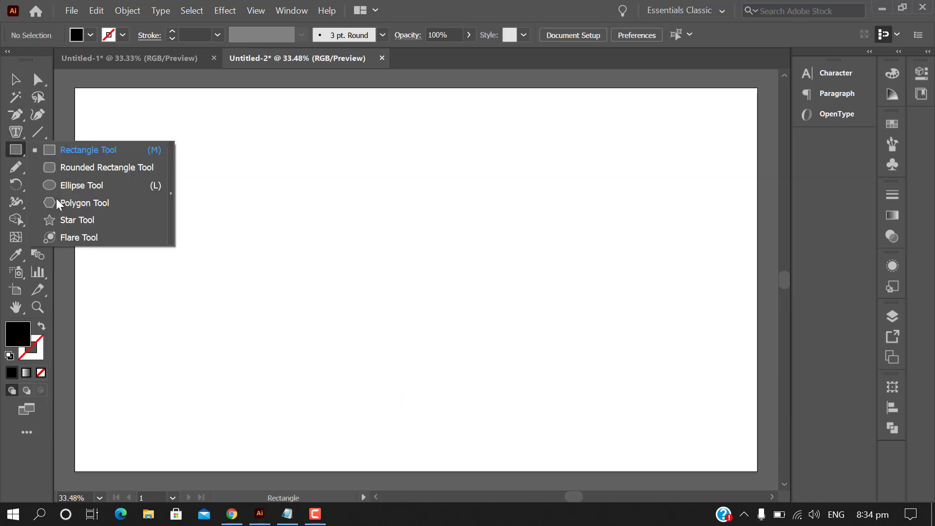
left_click_drag(15, 150, 75, 186)
left_click_drag(411, 254, 479, 383)
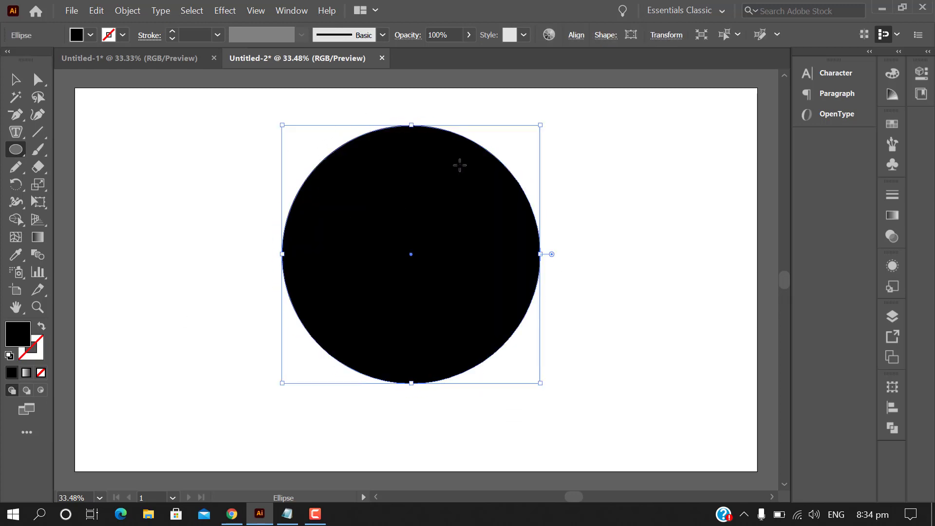
left_click(19, 132)
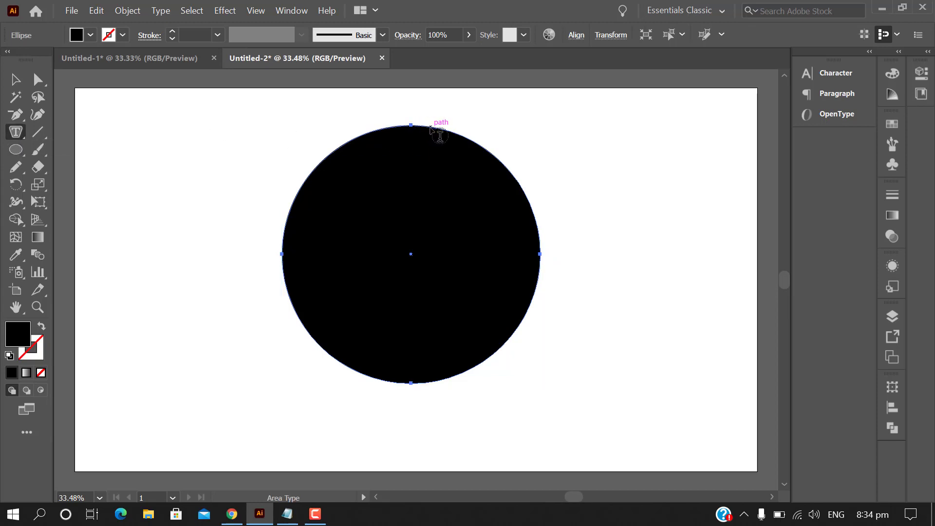
left_click(431, 128)
left_click(15, 80)
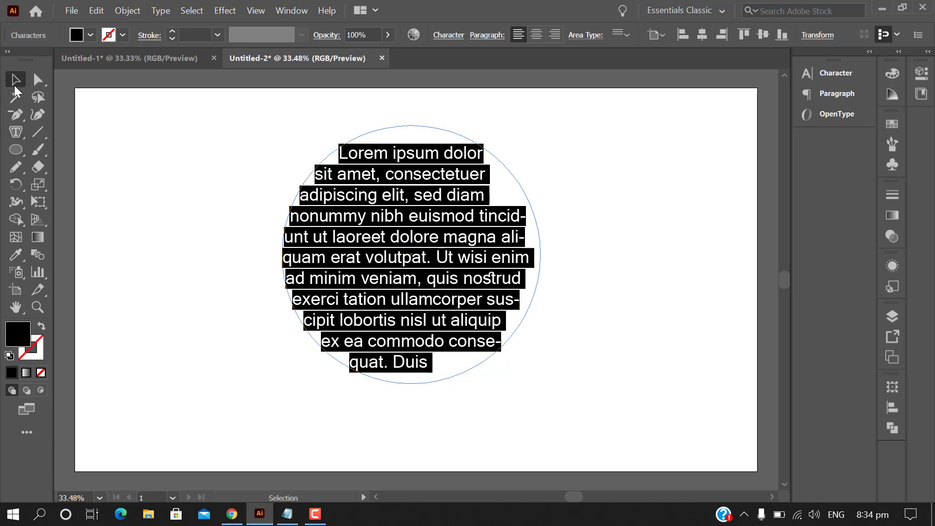
left_click_drag(449, 228, 449, 262)
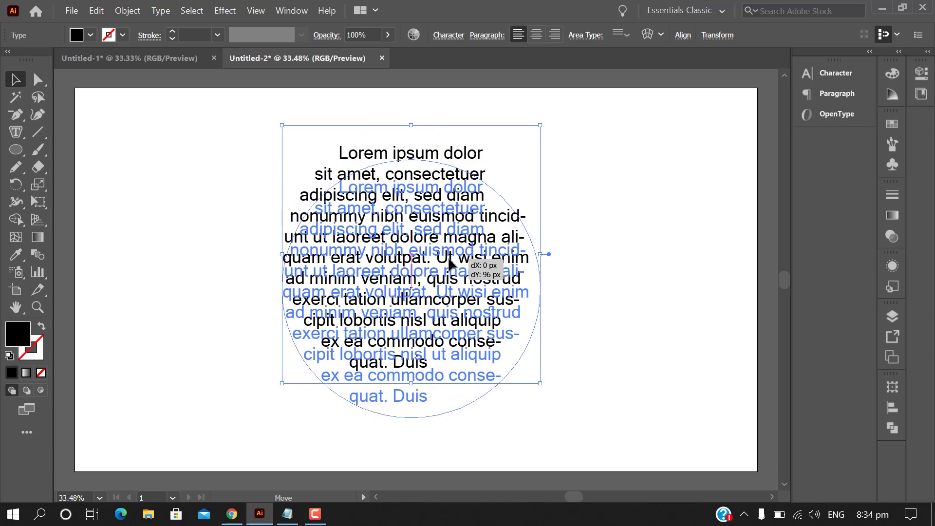
left_click(691, 360)
left_click(378, 316)
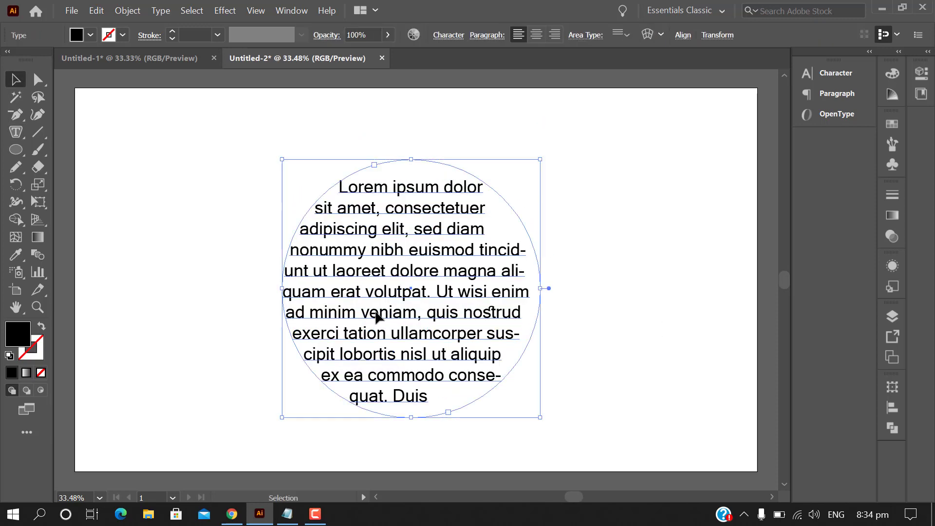
left_click(17, 131)
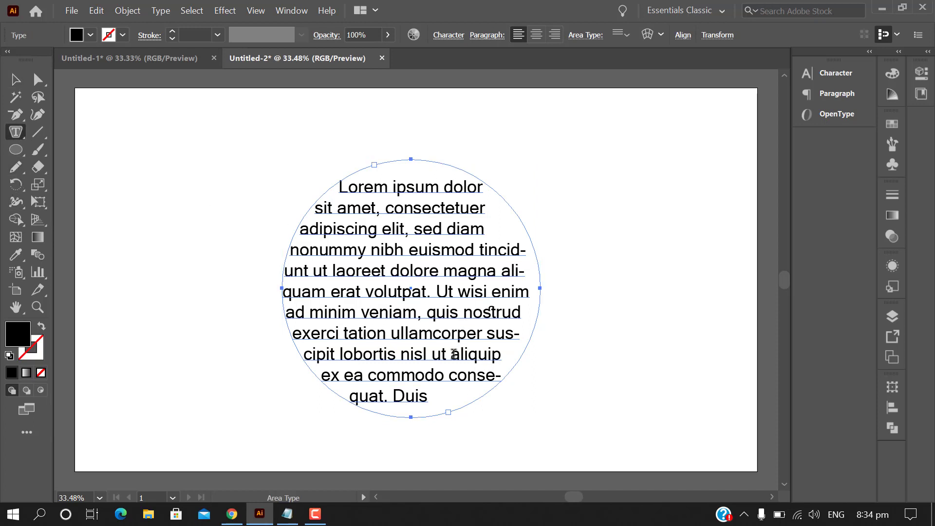
left_click(433, 381)
triple_click(433, 382)
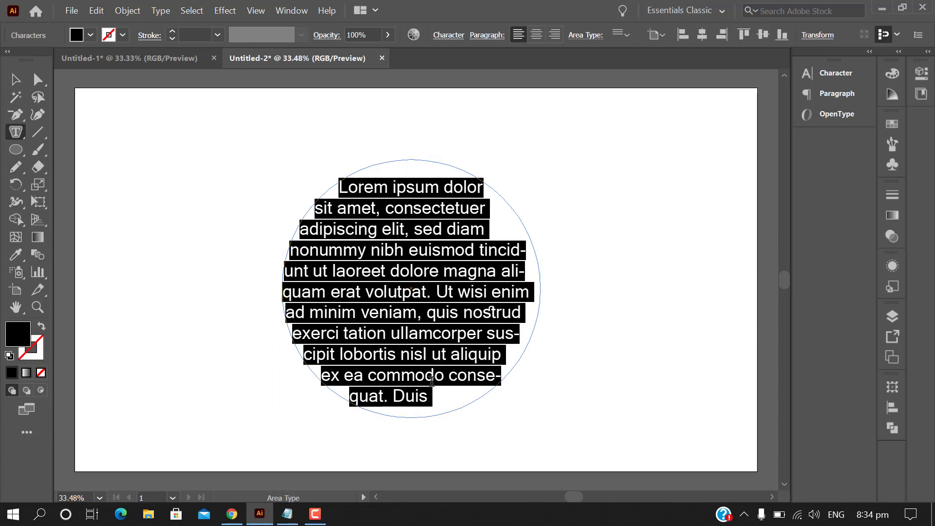
type("Are")
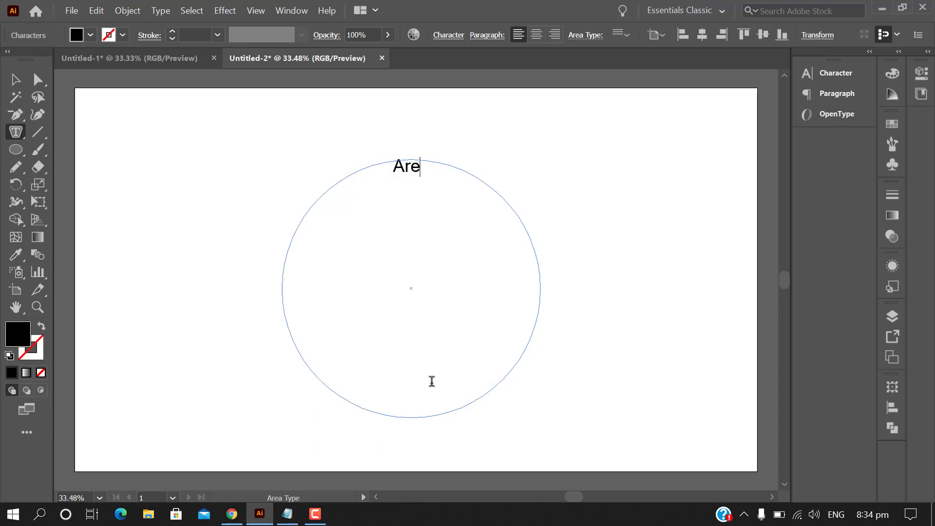
type("a Ty")
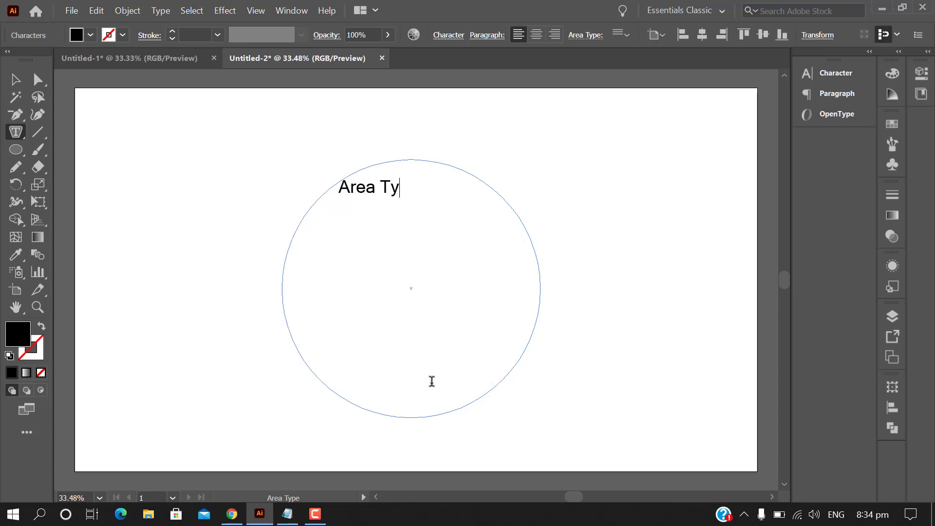
type("ping ")
type("Tool, ")
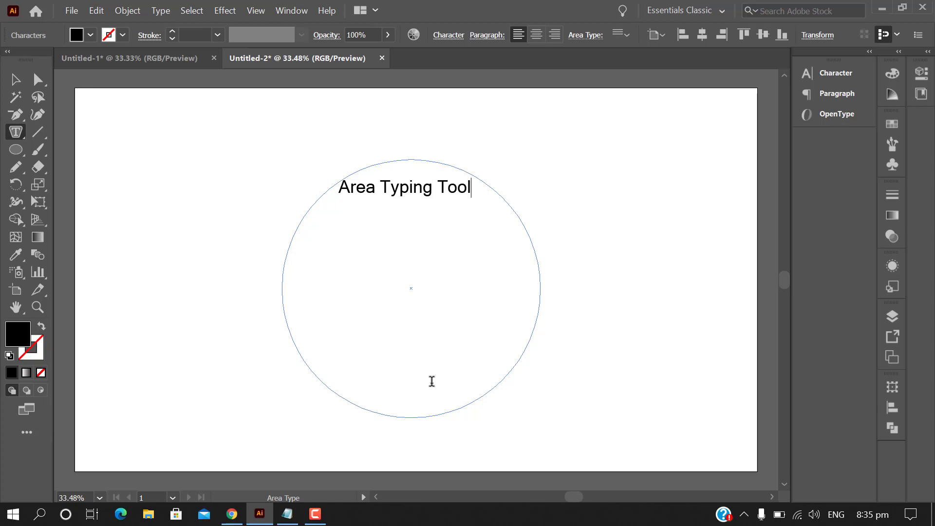
type("jx")
type("sdsd   asdasd")
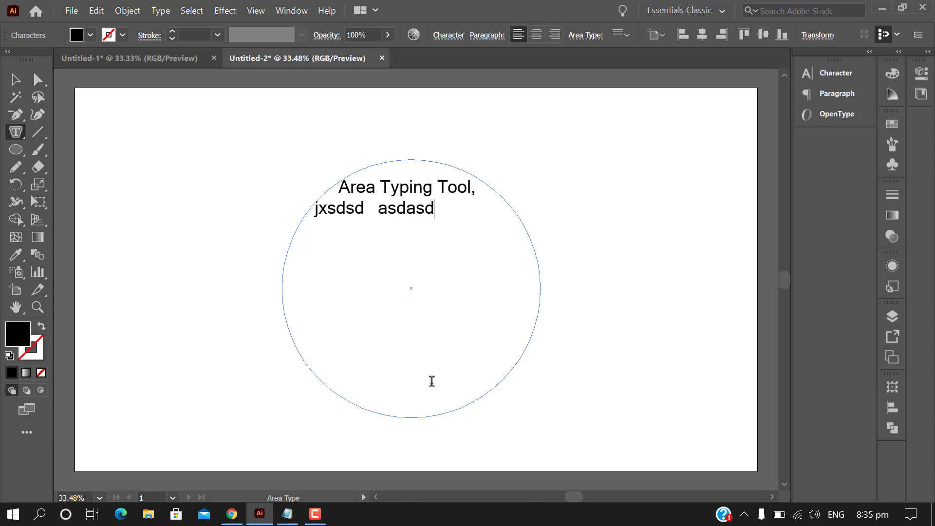
type("asdasd asdasd")
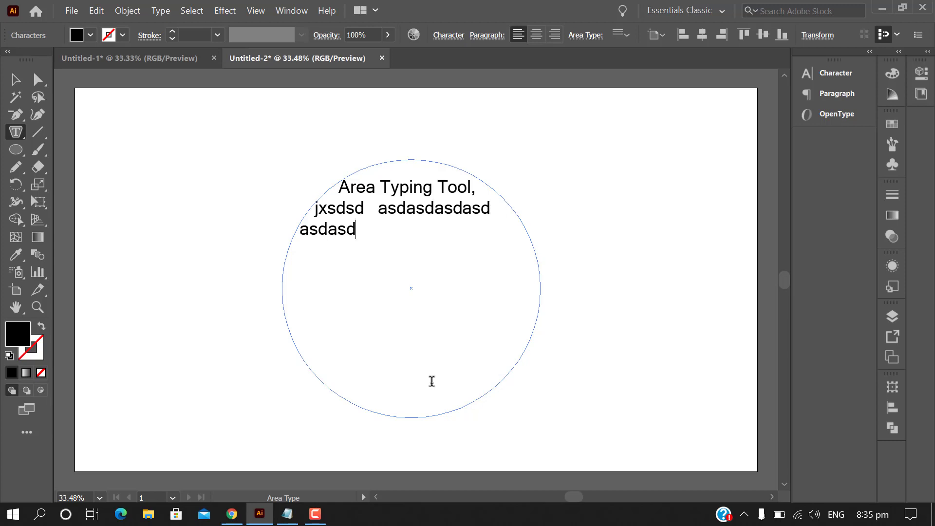
key("BackSpace")
key("BackSpace")
key("BackSpace")
key("BackSpace")
key("BackSpace")
key("BackSpace")
key("BackSpace")
key("BackSpace")
key("BackSpace")
key("BackSpace")
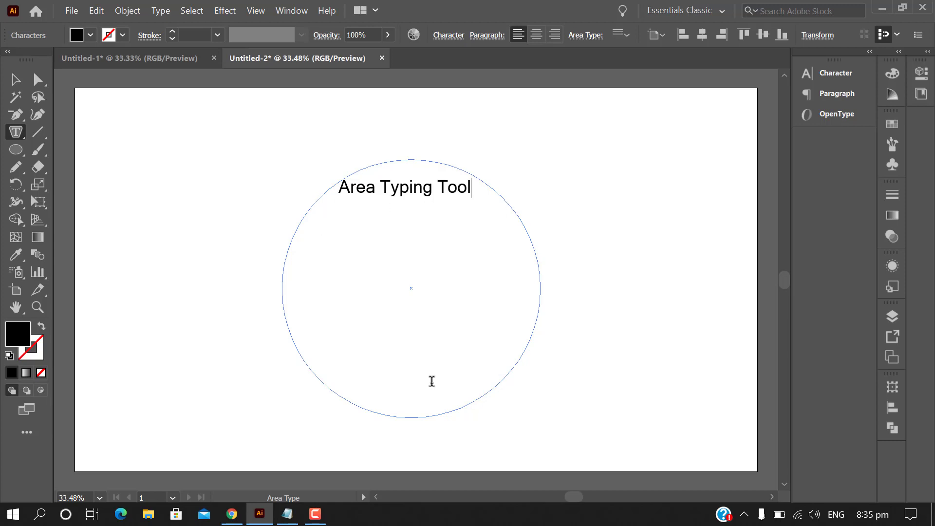
key("BackSpace")
key("BackSpace")
key("BackSpace")
key("BackSpace")
key("BackSpace")
key("BackSpace")
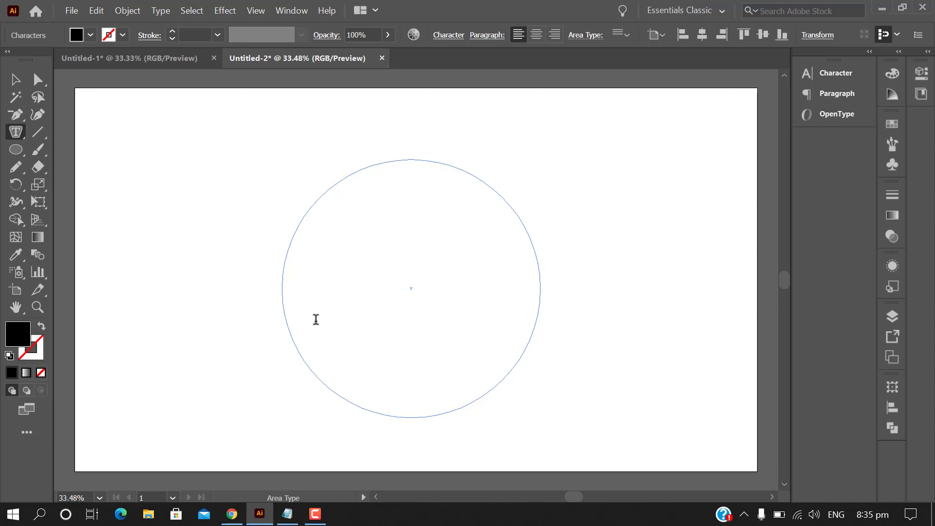
left_click(15, 79)
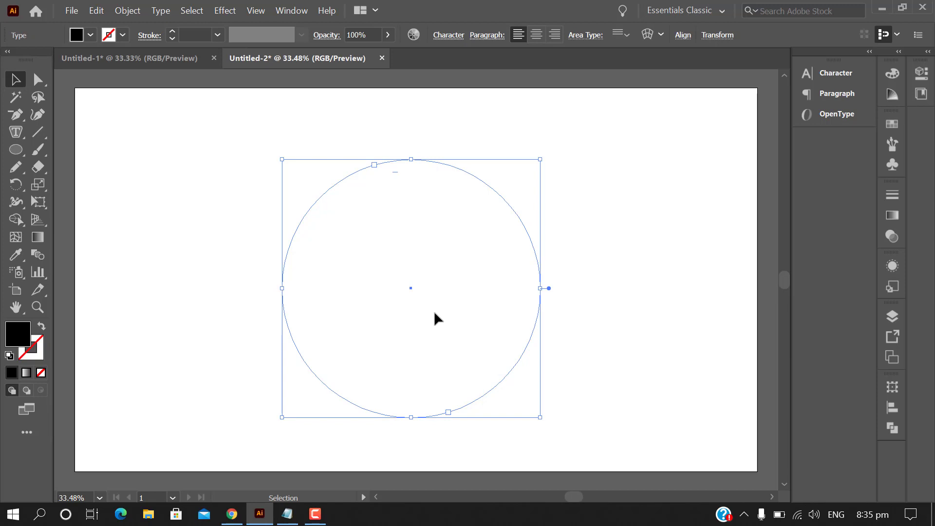
key("Delete")
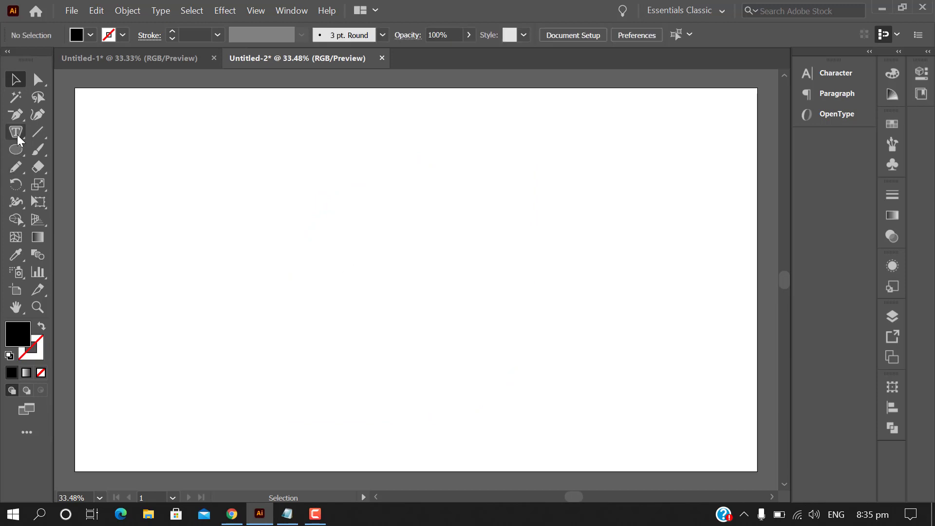
- Draw a circle near the artboard centre and add Lorem ipsum around its outline with Type on a Path Tool
left_click(19, 135)
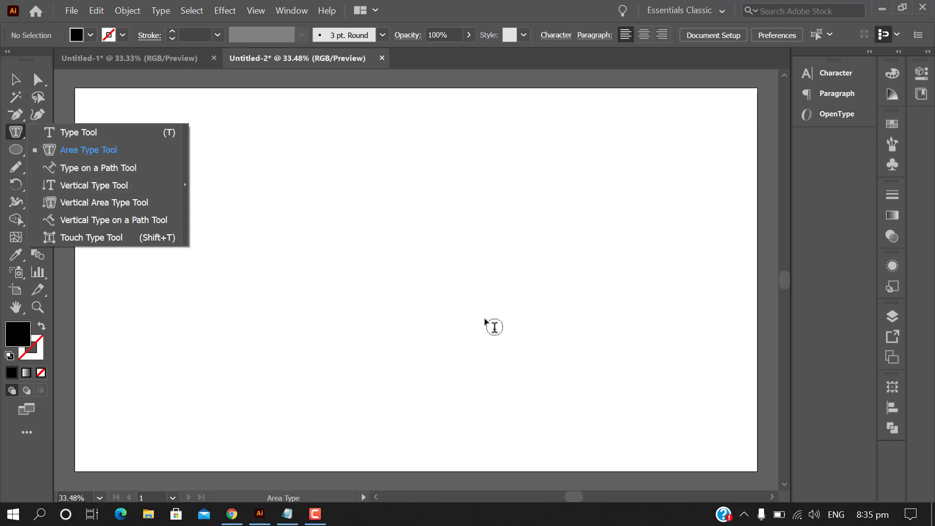
left_click(118, 168)
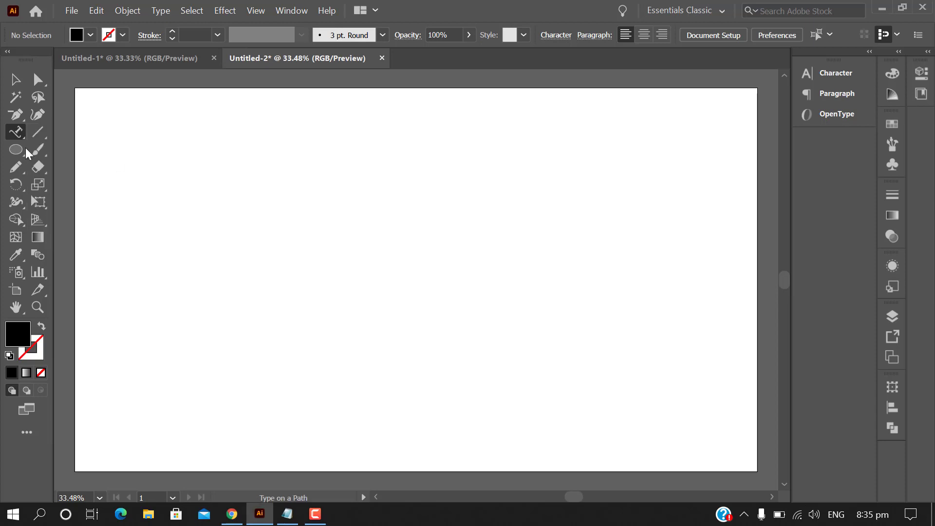
left_click(16, 149)
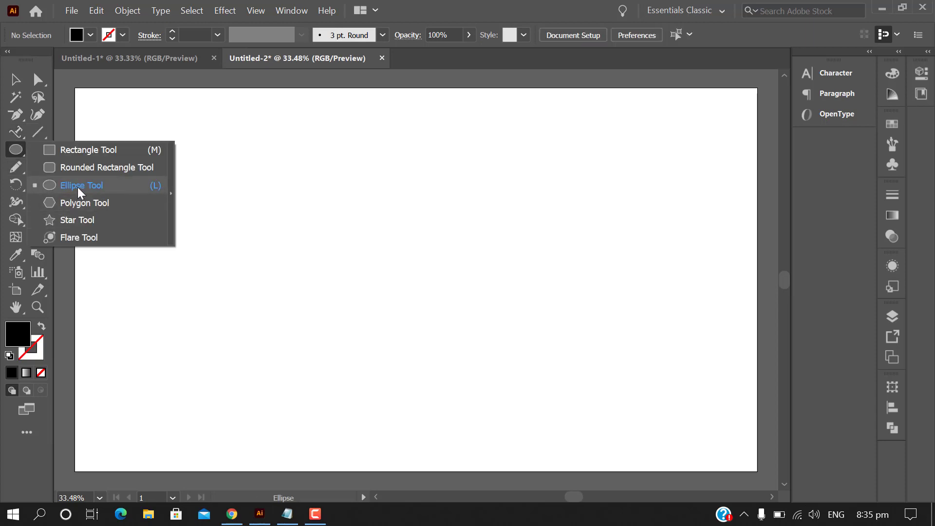
left_click(79, 185)
left_click_drag(431, 271, 492, 399)
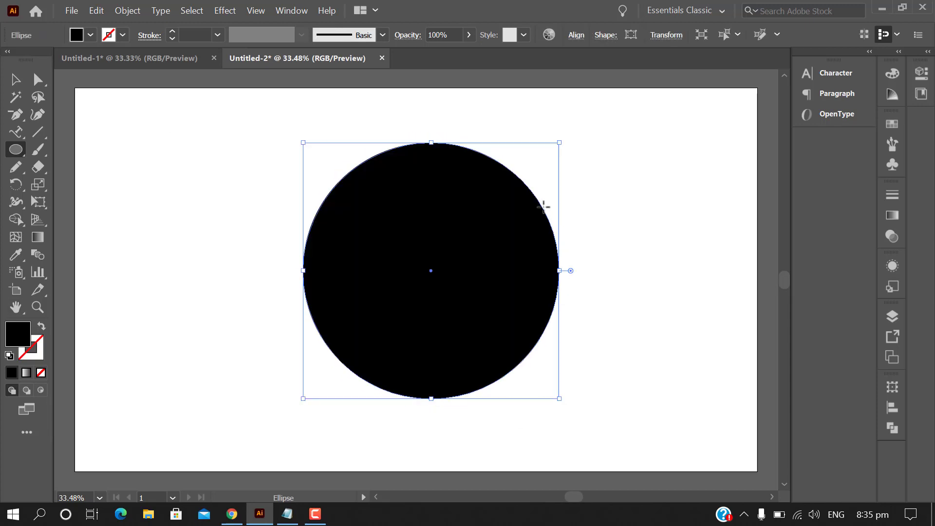
left_click(20, 134)
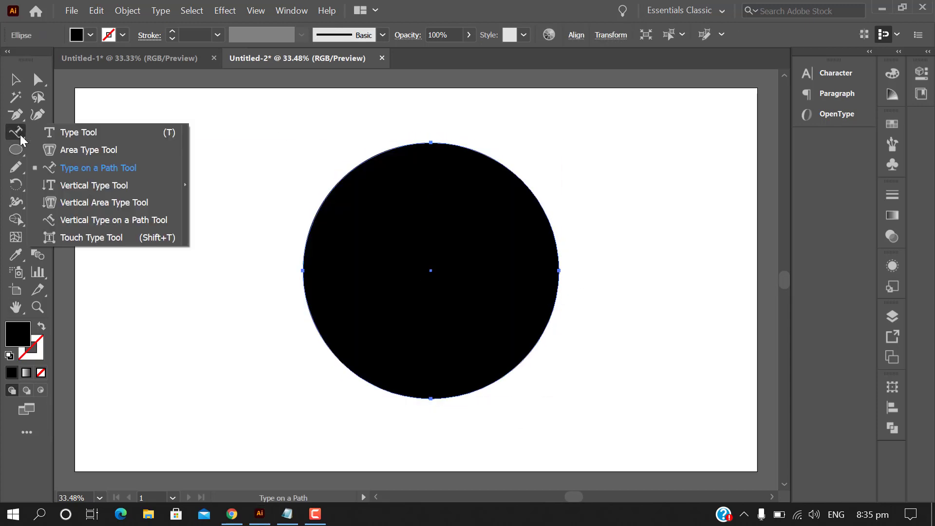
left_click(126, 172)
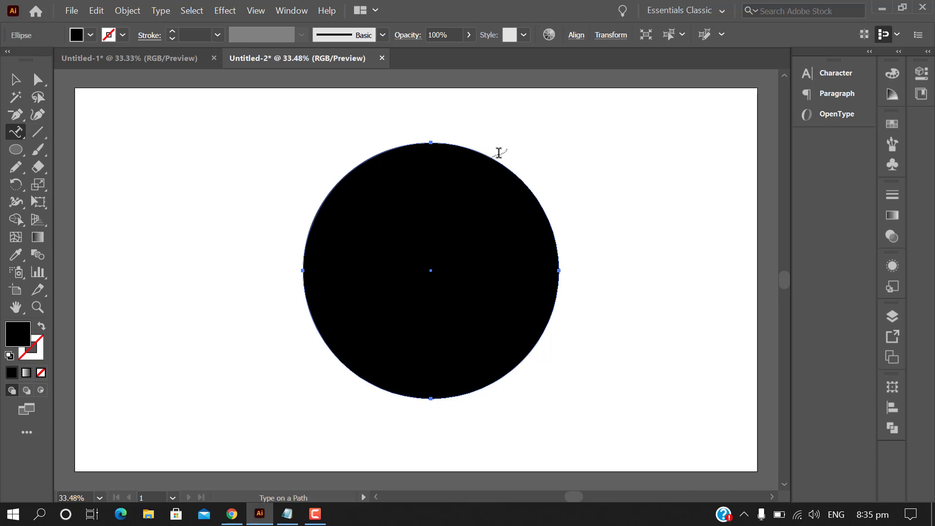
left_click(432, 142)
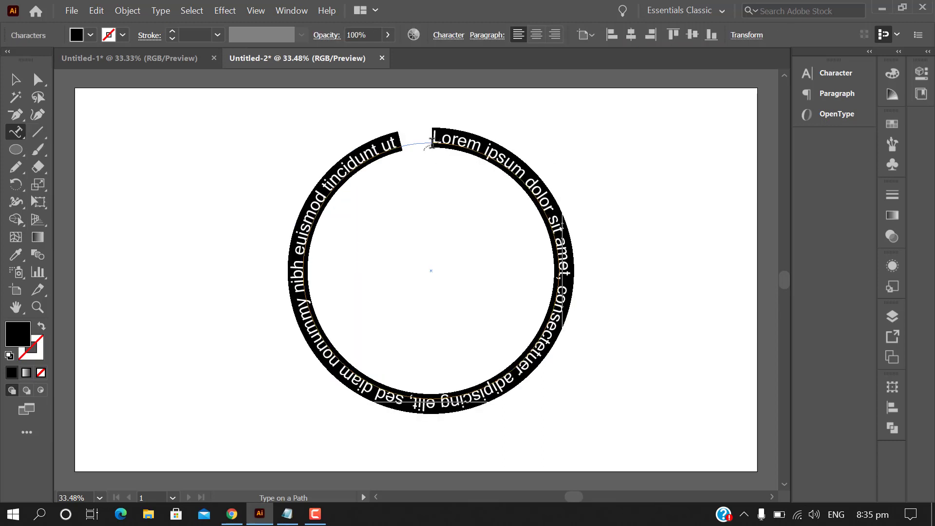
left_click(15, 79)
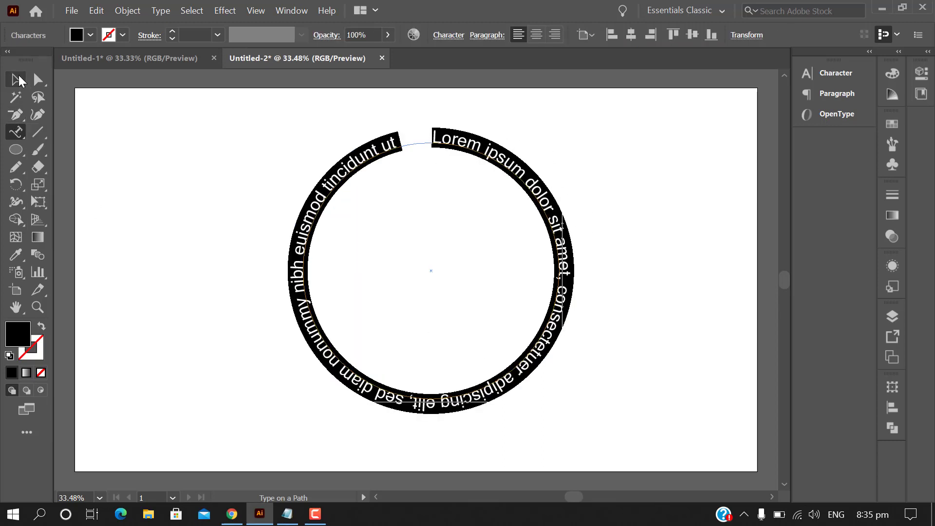
- Replace the circle's Lorem ipsum placeholder with the words 'Type on a Path Tool'
left_click(616, 317)
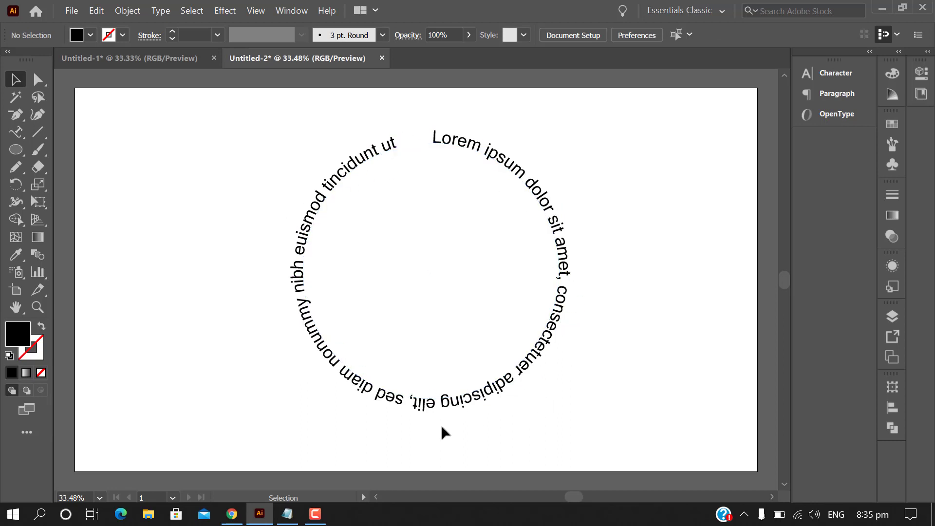
left_click(307, 332)
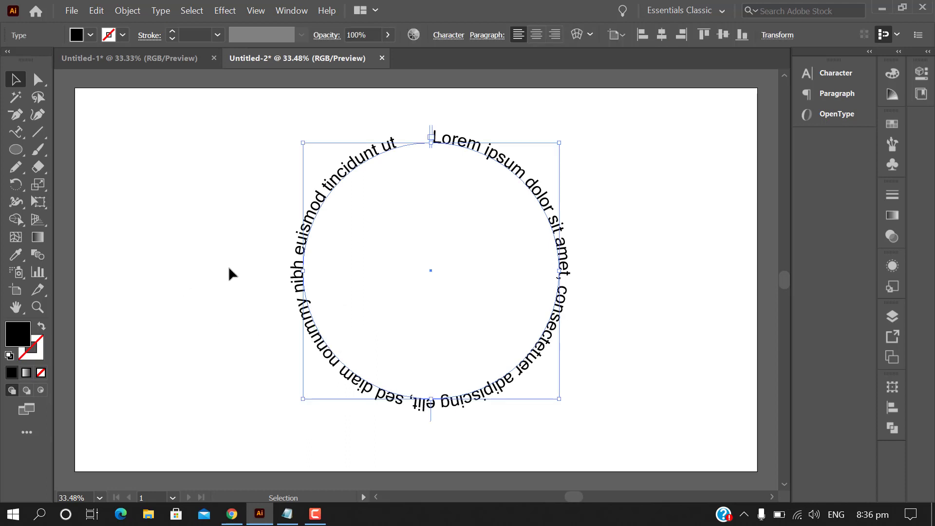
left_click(220, 209)
left_click(15, 131)
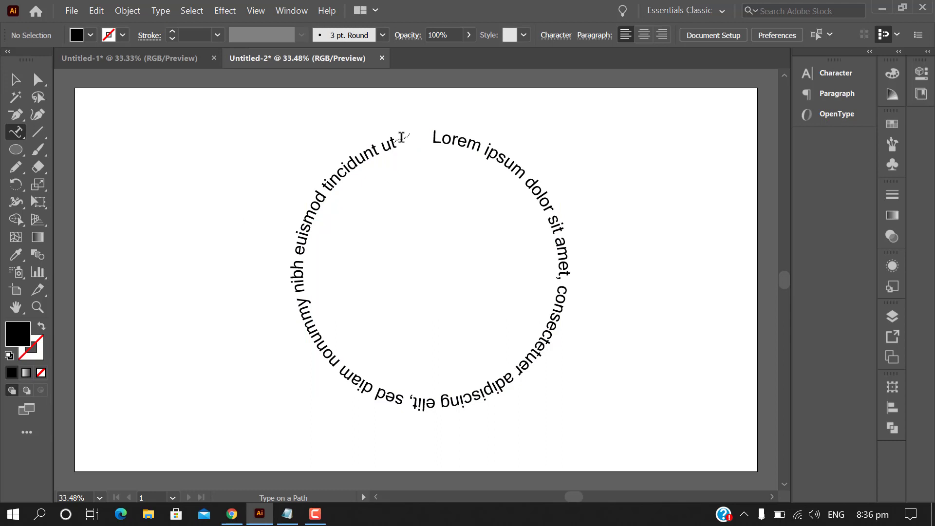
mouse_move(397, 144)
left_mouse_down()
mouse_move(549, 155)
mouse_move(434, 127)
mouse_move(418, 139)
mouse_move(433, 138)
left_mouse_up()
type("Ty")
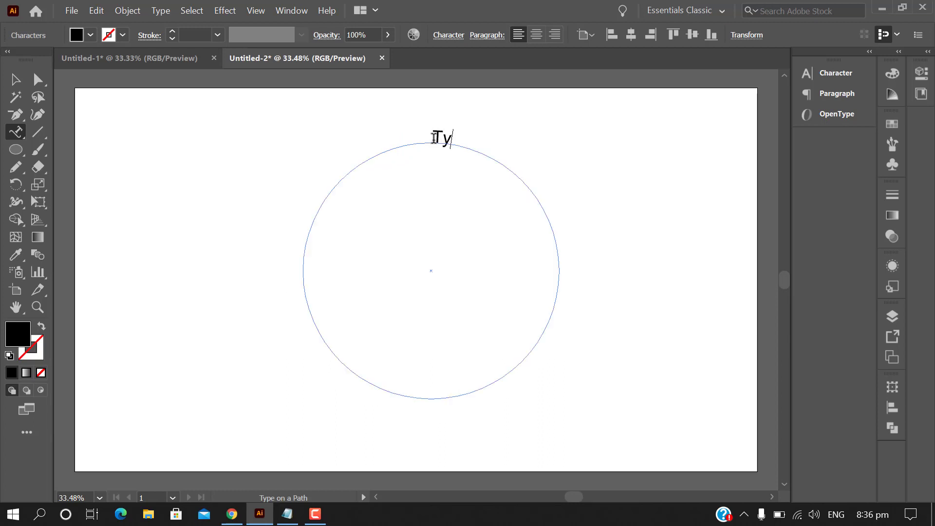
type("pe on")
type(" a Path")
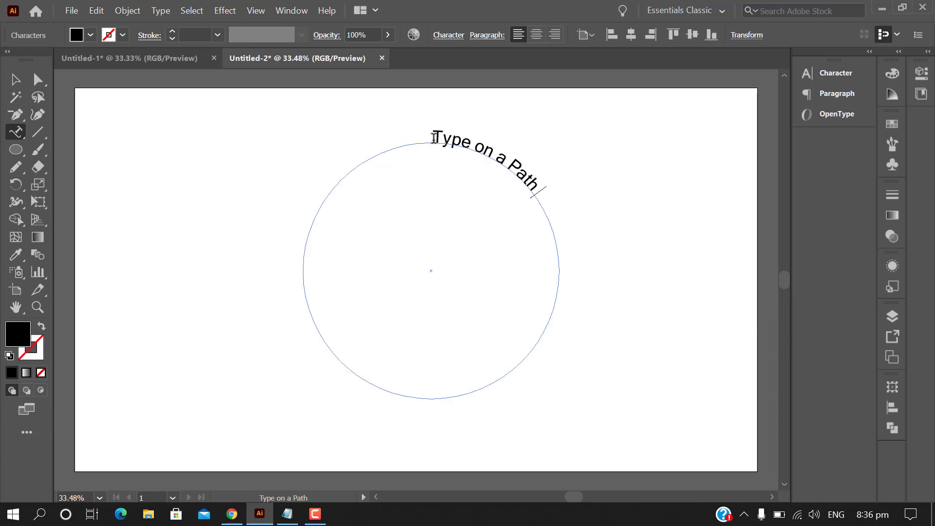
type(" Tool")
left_click(15, 79)
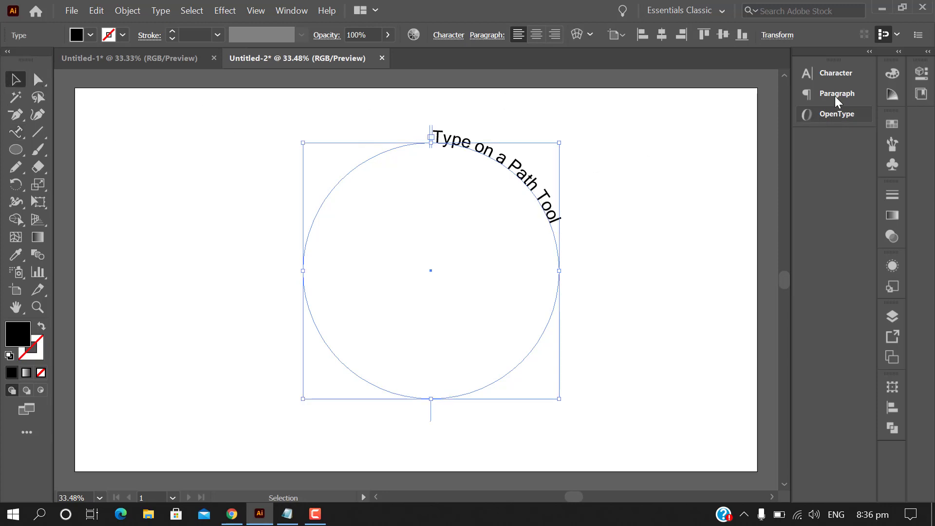
- Set the curved text to 79 pt Humnst777 Blk BT Black and shrink the text circle slightly
left_click(836, 73)
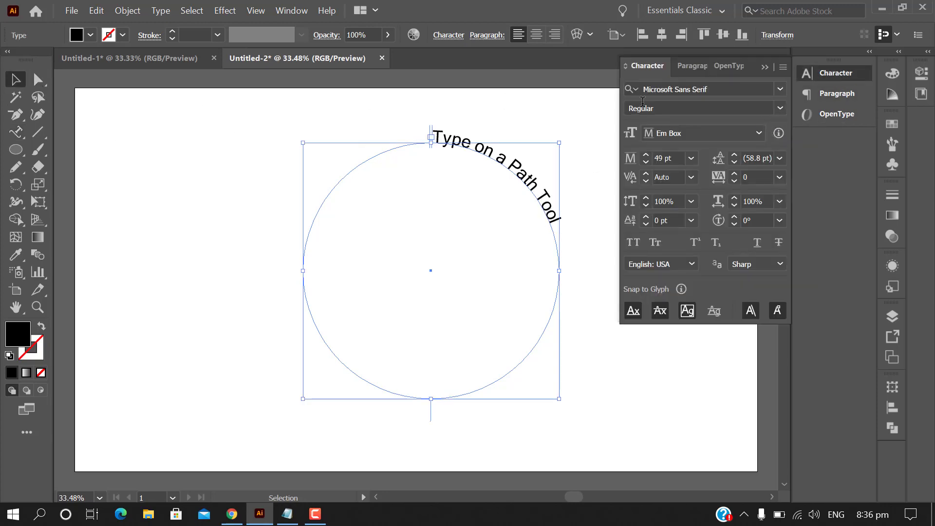
left_click(646, 154)
left_click(647, 154)
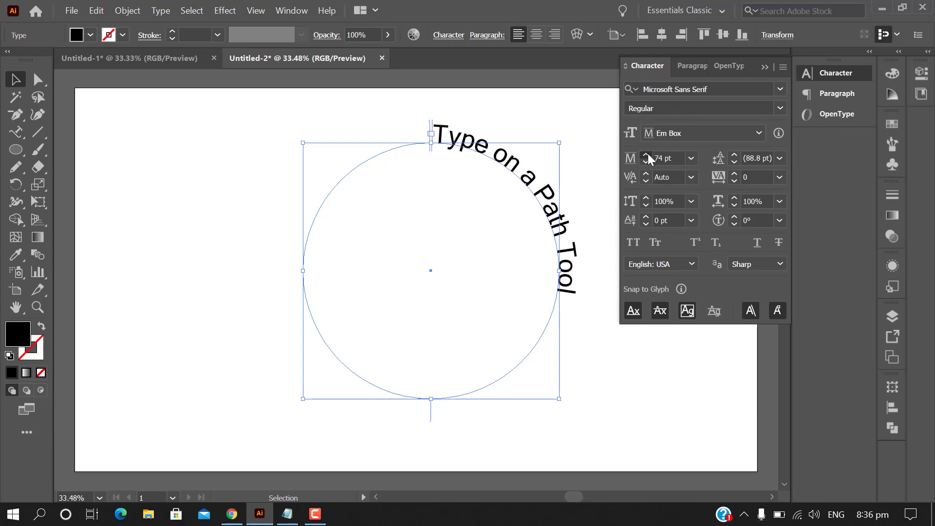
left_click(648, 154)
left_click(781, 89)
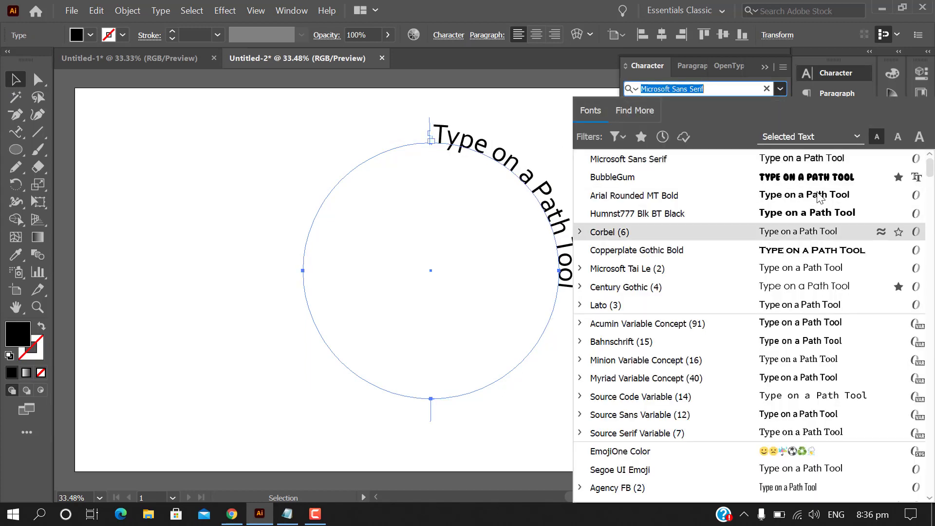
left_click(819, 213)
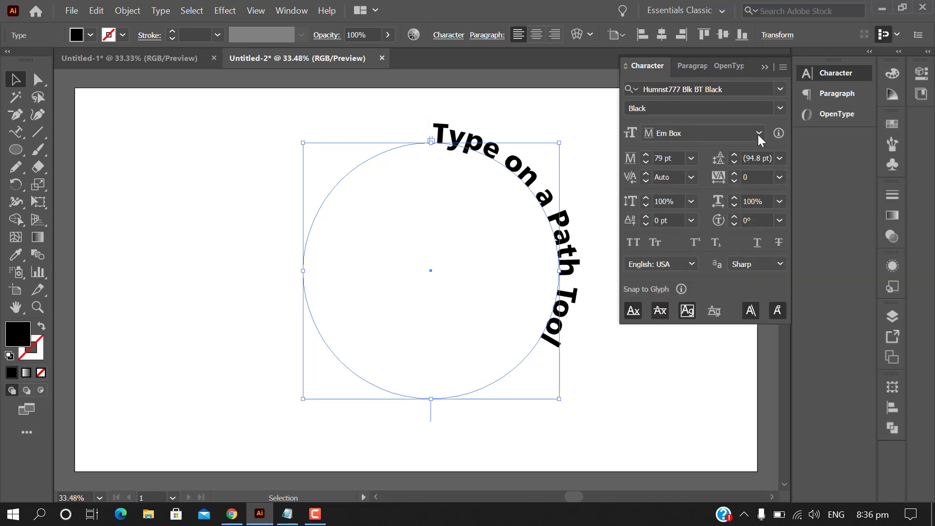
left_click(769, 59)
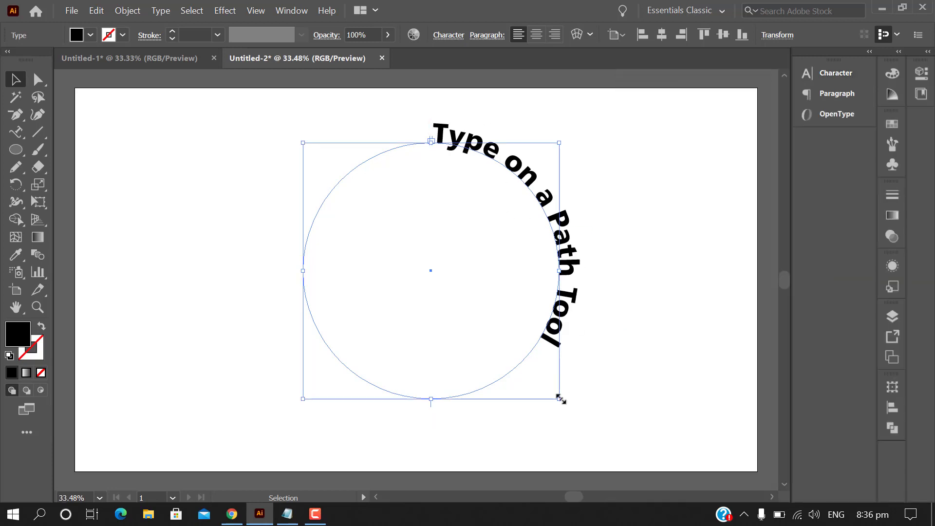
left_click_drag(560, 399, 542, 382)
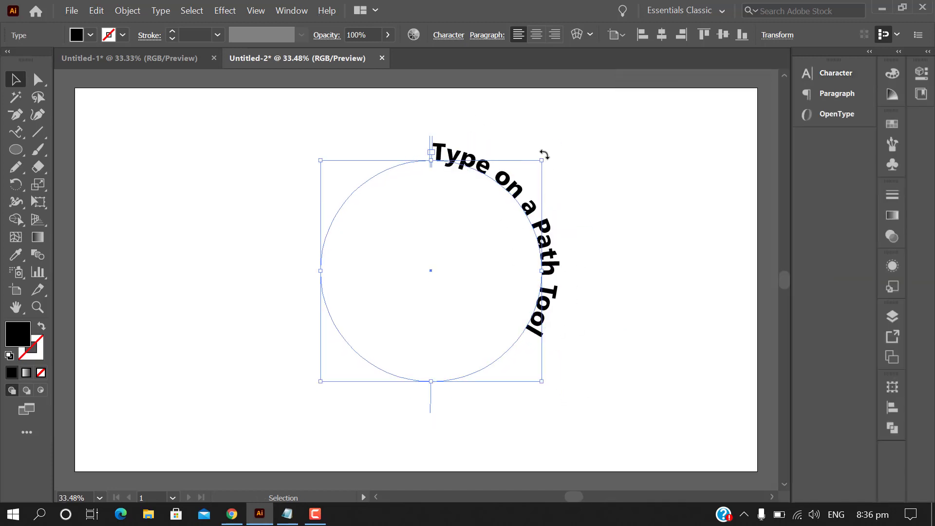
- Rotate the path text counterclockwise by its bounding box until 'Type on a Path Tool' centres on top
left_click(580, 322)
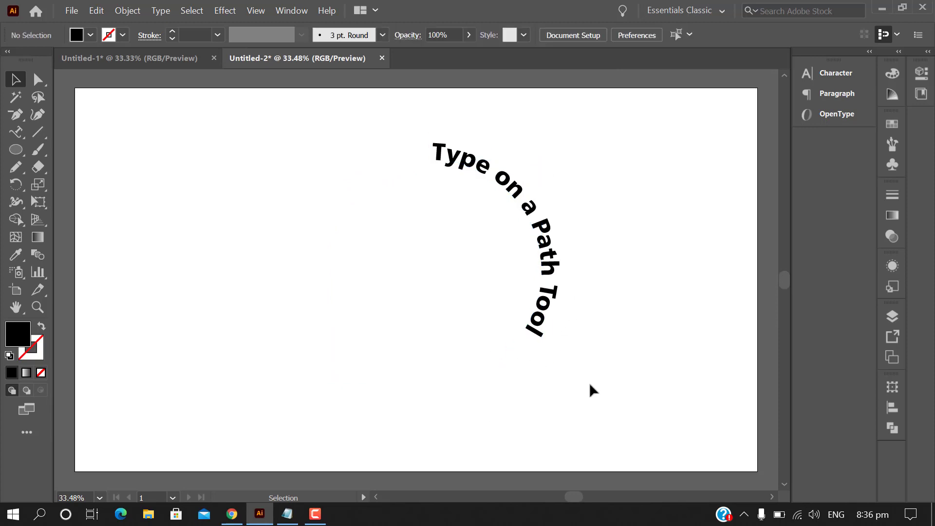
left_click(535, 332)
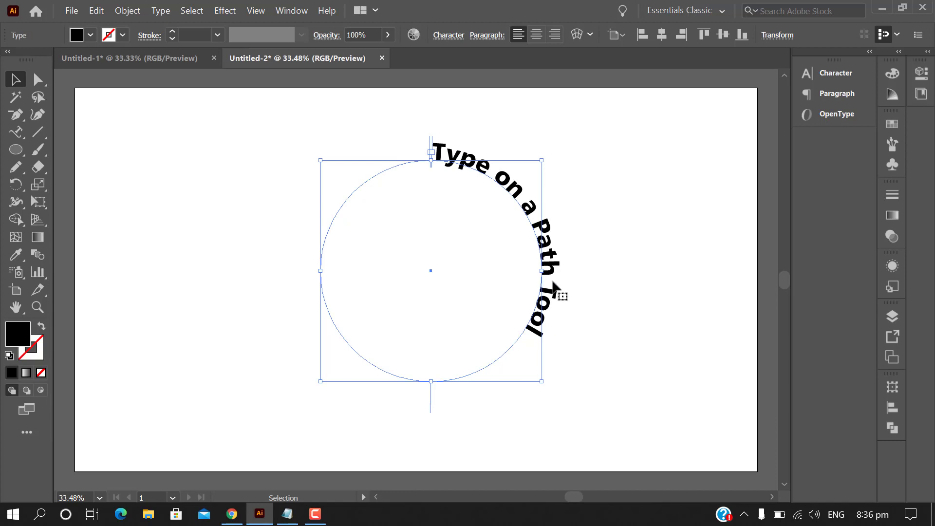
left_click(345, 224)
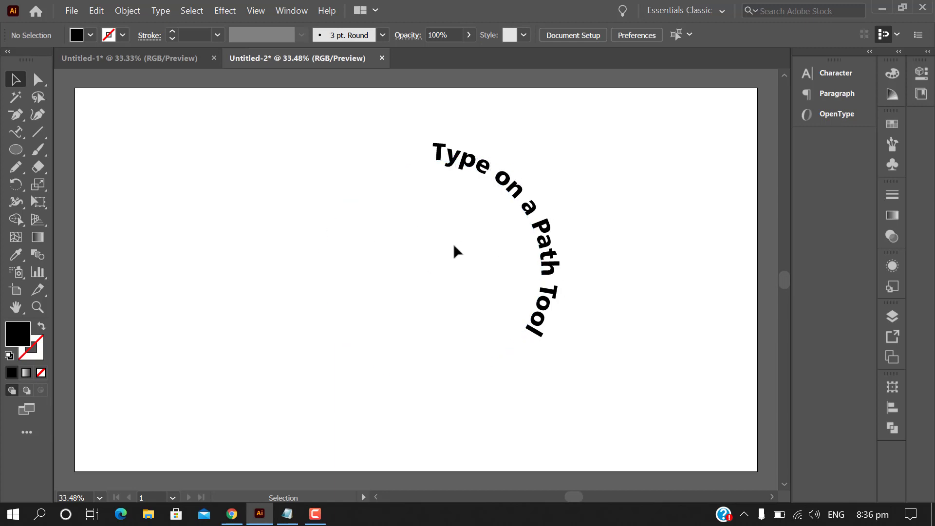
left_click(556, 321)
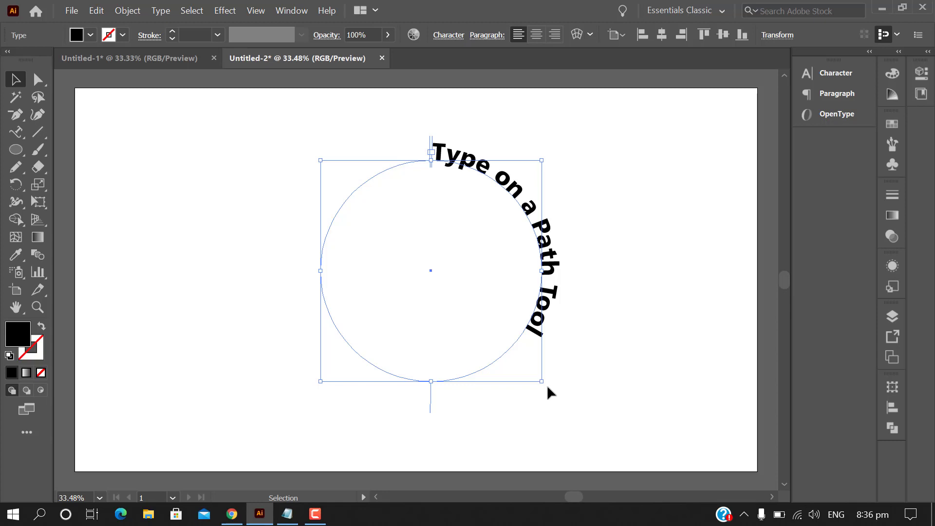
left_click_drag(547, 385, 563, 262)
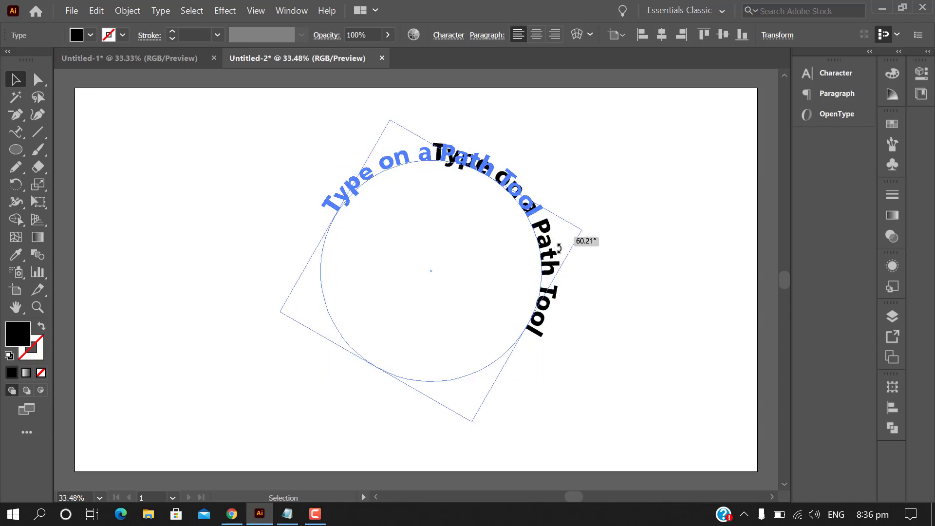
left_click(616, 365)
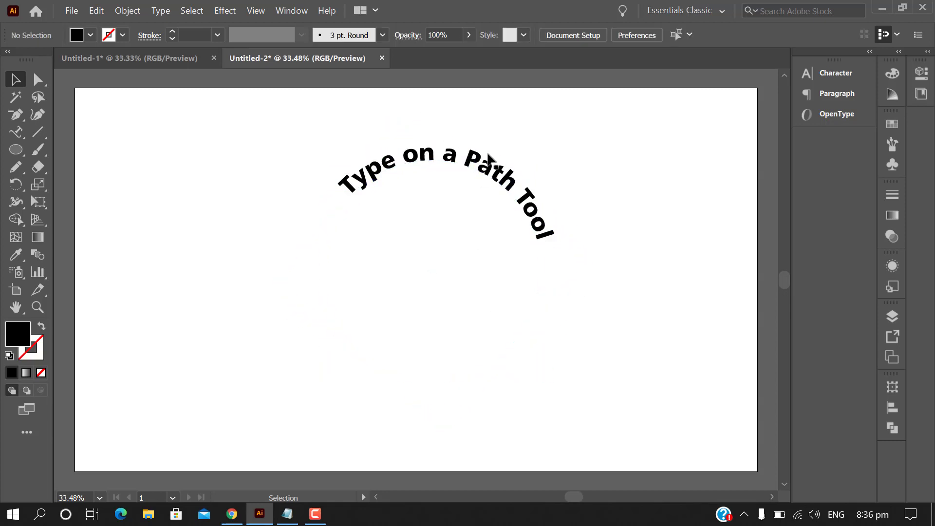
left_click(496, 179)
mouse_move(593, 270)
left_mouse_down()
mouse_move(593, 237)
mouse_move(298, 361)
left_mouse_up()
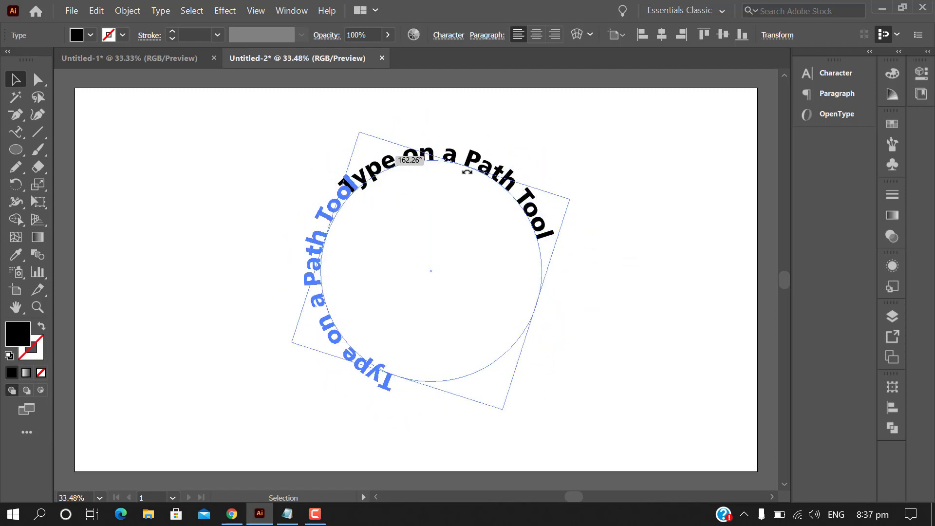
mouse_move(298, 361)
left_mouse_down()
mouse_move(497, 216)
mouse_move(531, 254)
left_mouse_up()
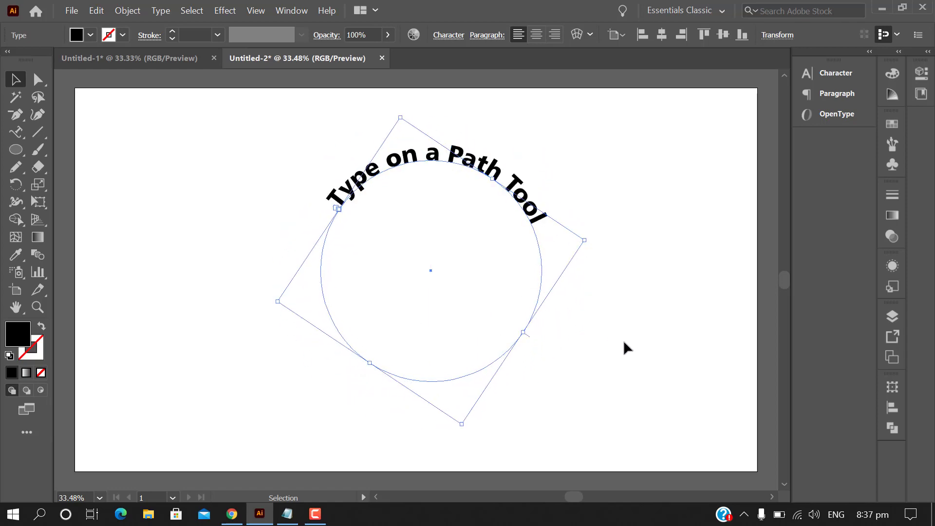
left_click(627, 343)
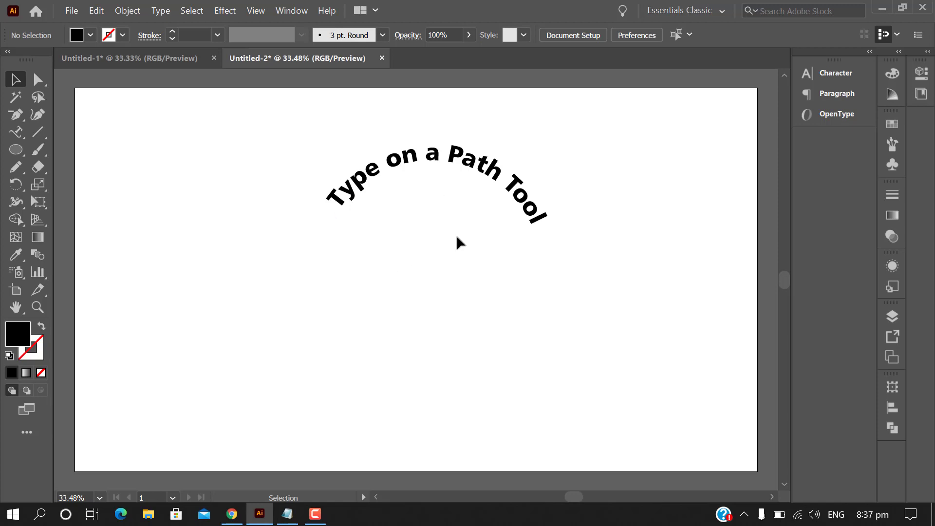
left_click(538, 214)
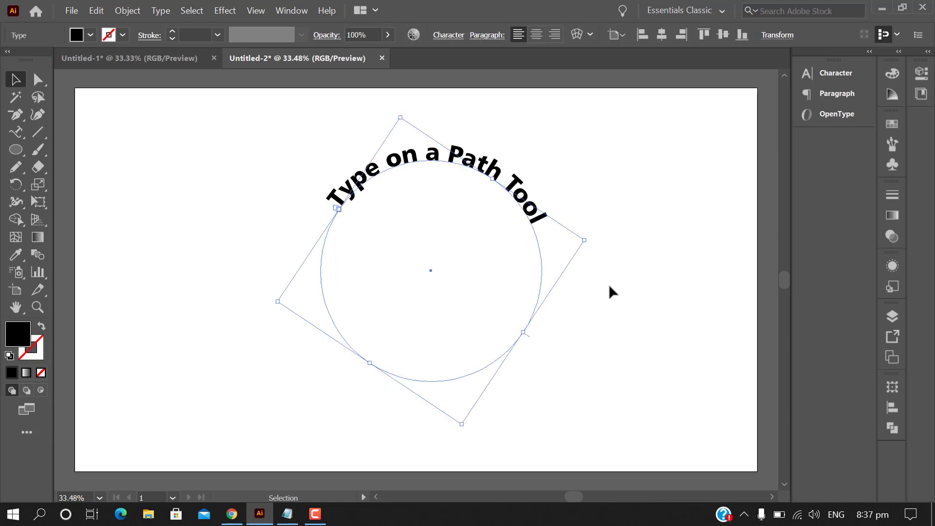
- Draw a black-filled circle outward from the text circle's centre with the Ellipse tool
left_click(597, 314)
key("l")
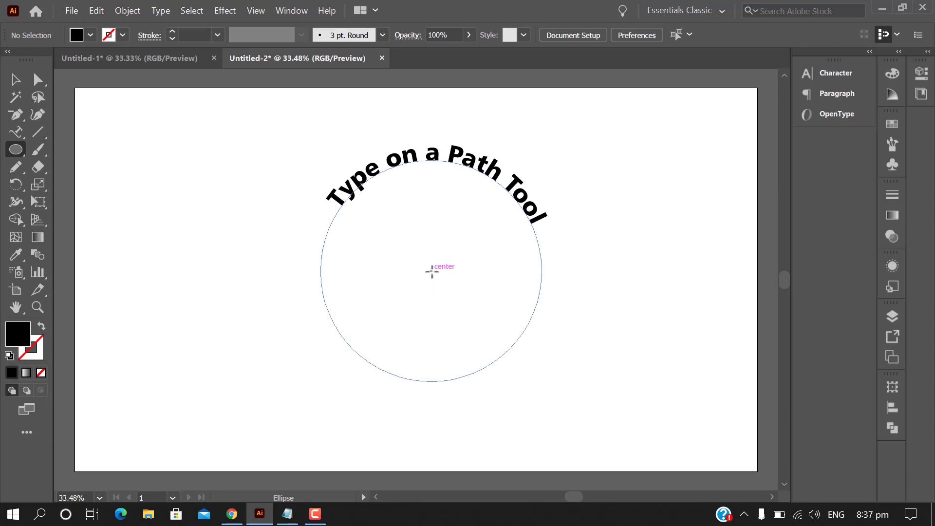
left_click_drag(431, 271, 466, 371)
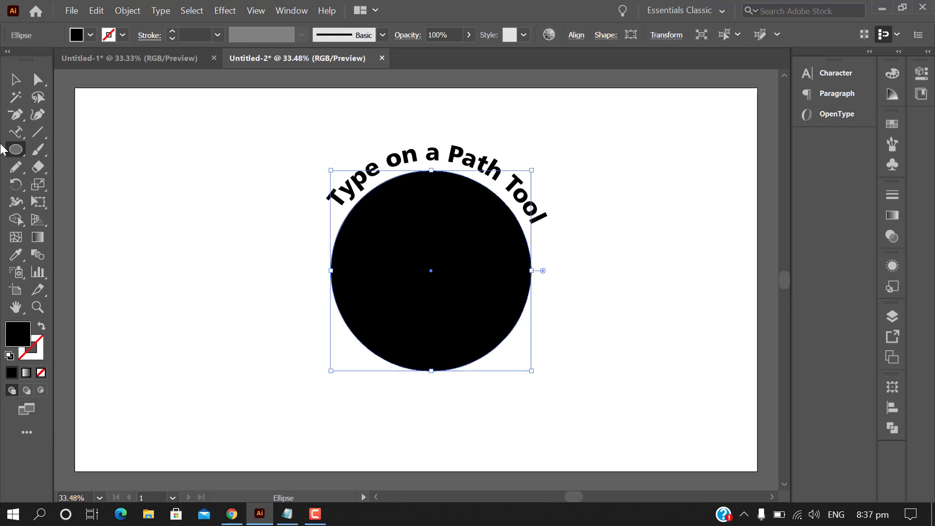
left_click(16, 79)
left_click(146, 230)
- Rotate the curved text slightly to centre its arc and drag a horizontal guide across the circle
left_click(540, 207)
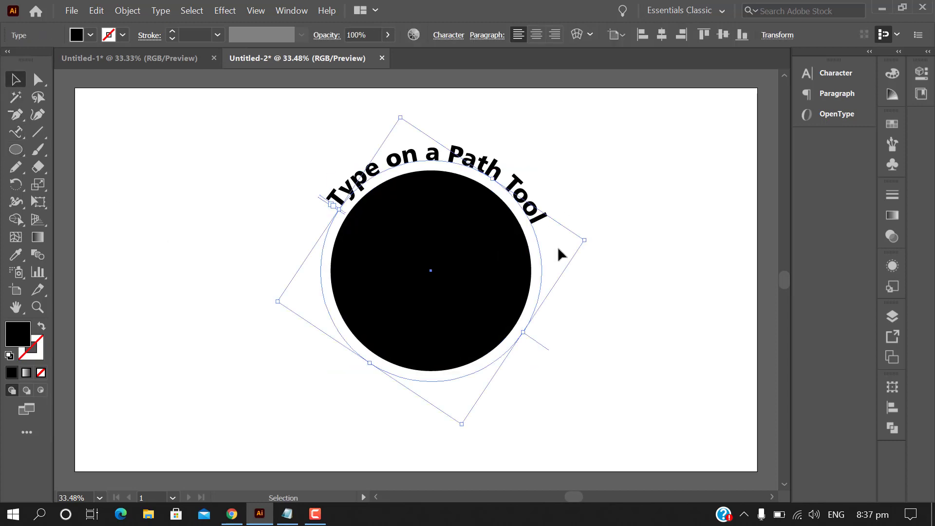
left_click_drag(591, 240, 589, 232)
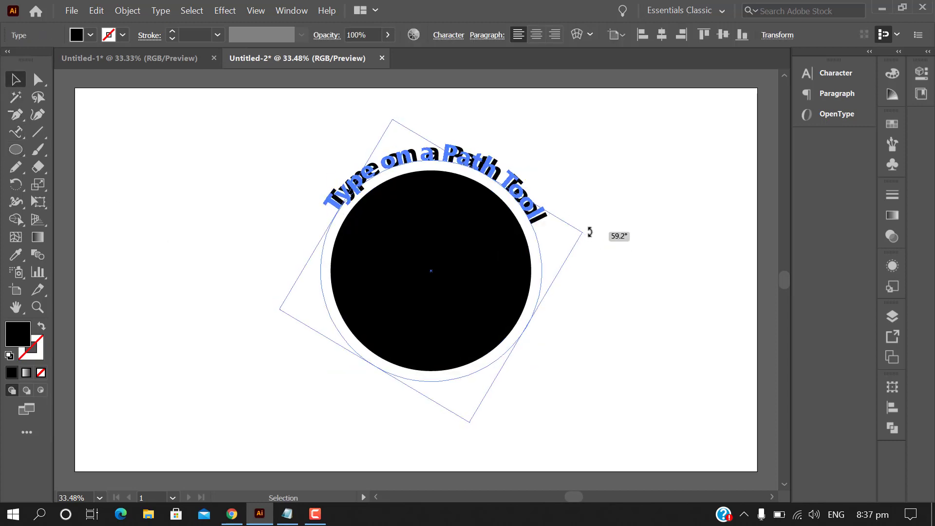
left_click(535, 390)
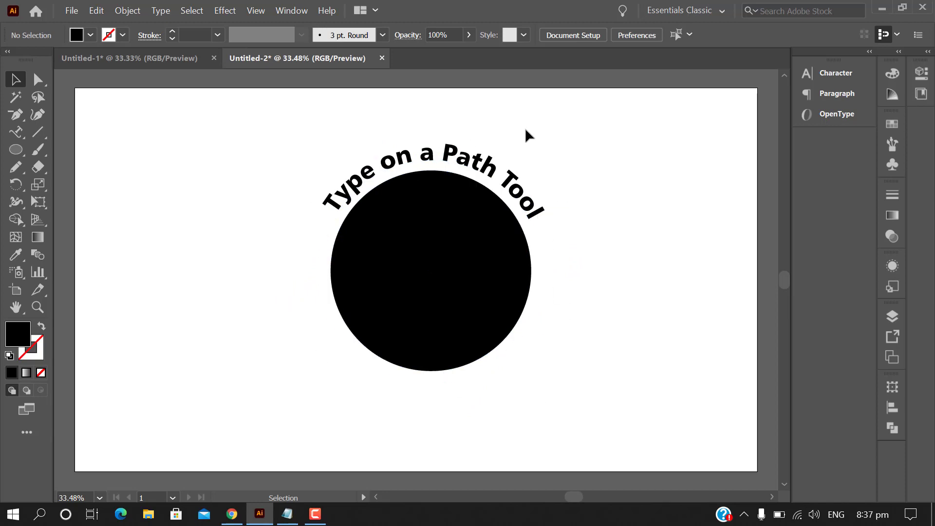
key("ctrl+r")
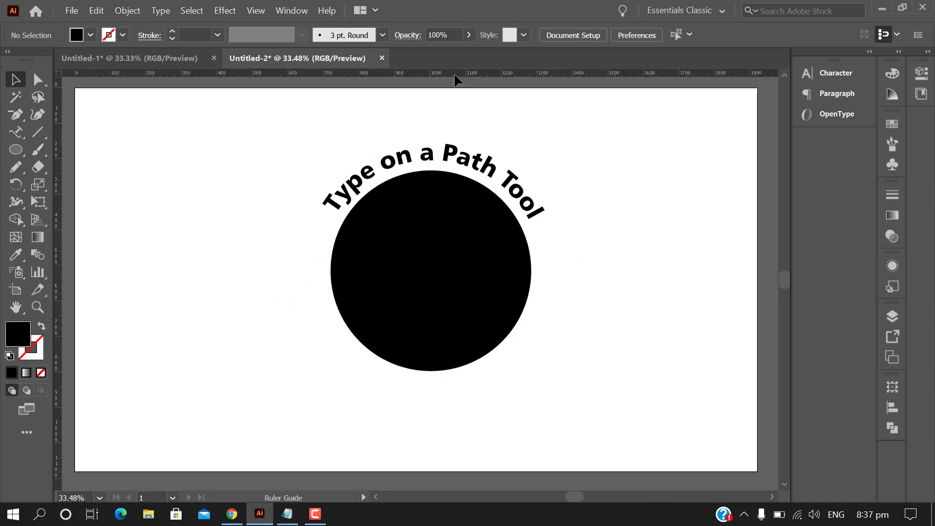
left_click_drag(457, 79, 477, 218)
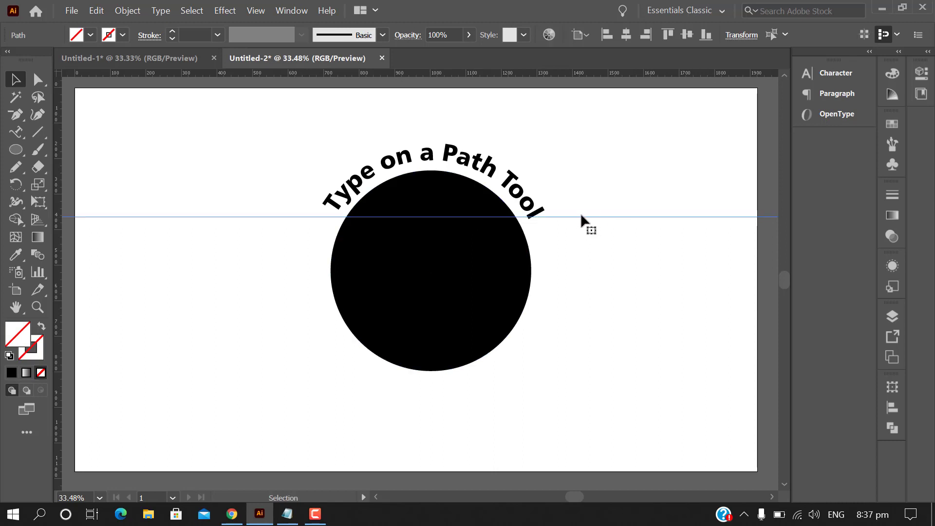
- Rotate the arched text slightly so both ends sit level, then deselect it
left_click(531, 205)
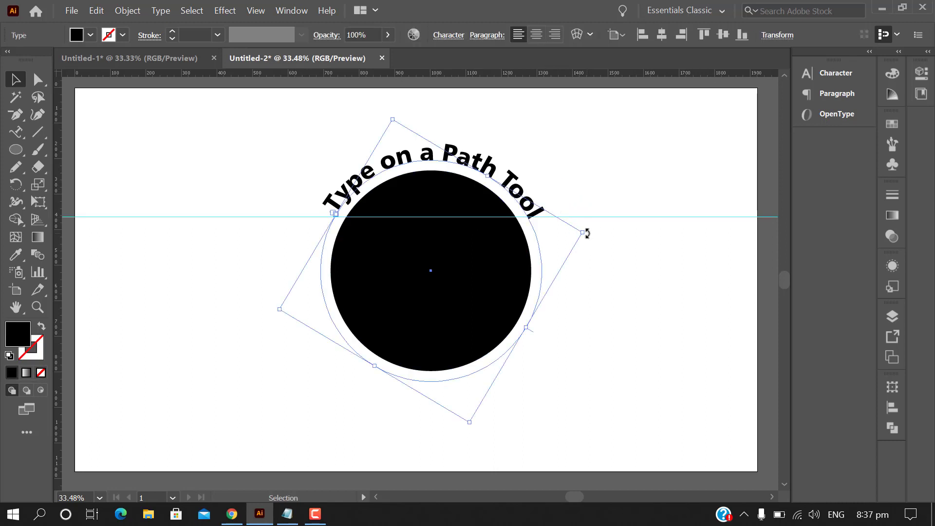
left_click_drag(584, 232, 589, 226)
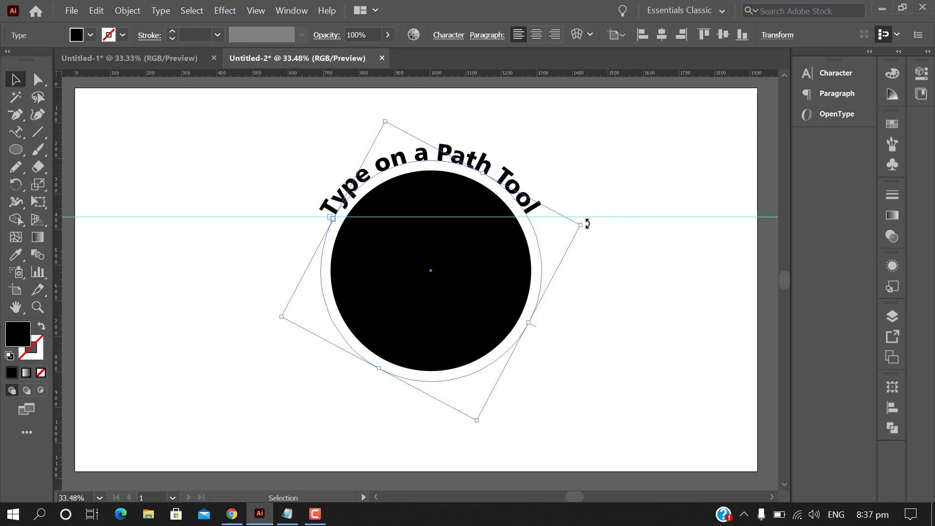
left_click_drag(618, 199, 633, 248)
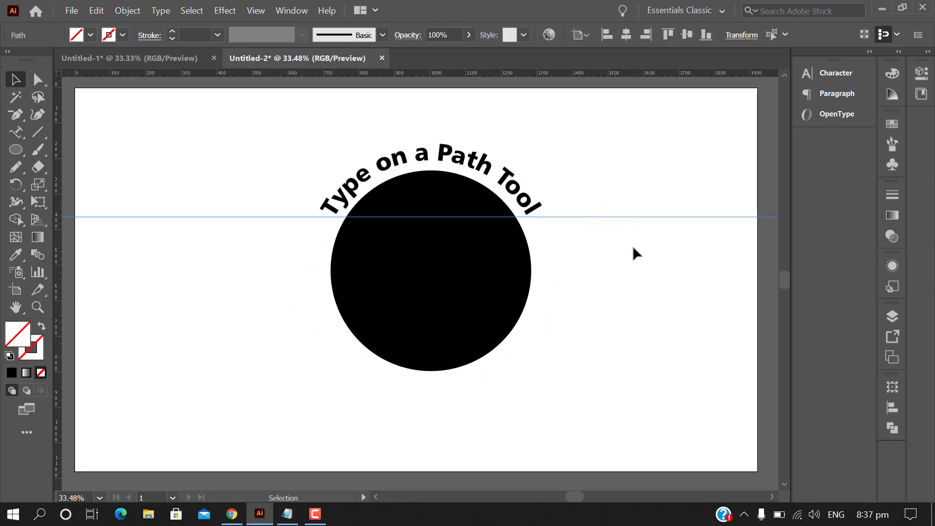
left_click(633, 245)
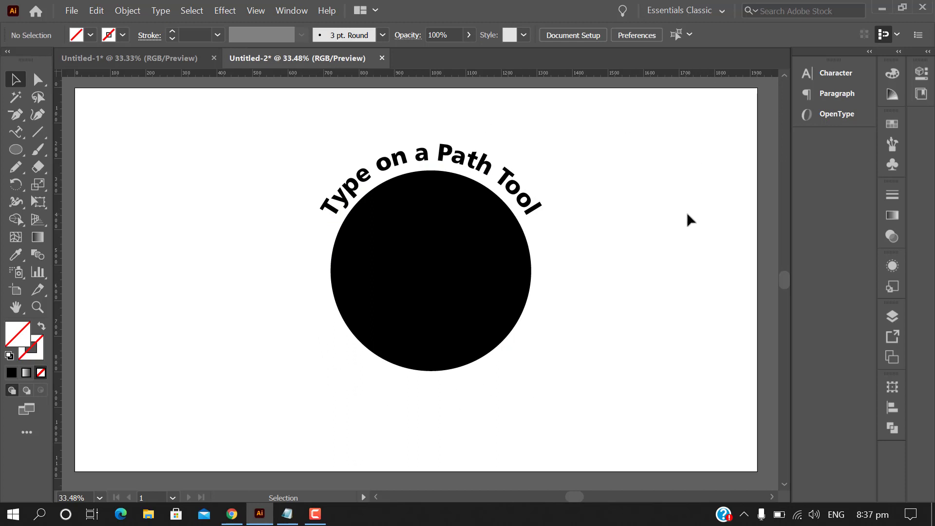
- Alt-rotate a copy of 'Type on a Path Tool' to the circle's bottom, undoing a stray copy first
left_click(435, 156)
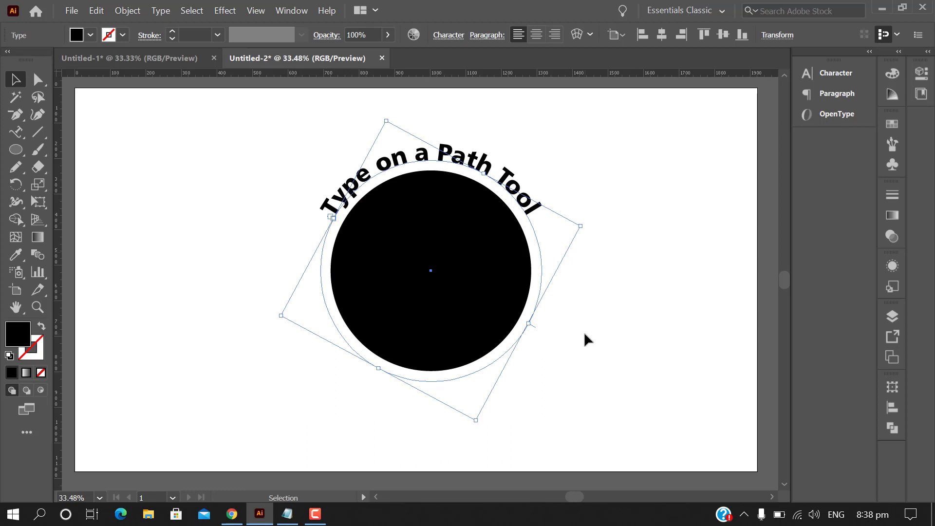
key("a")
key("v")
key("a")
key("v")
left_click_drag(421, 255, 346, 251)
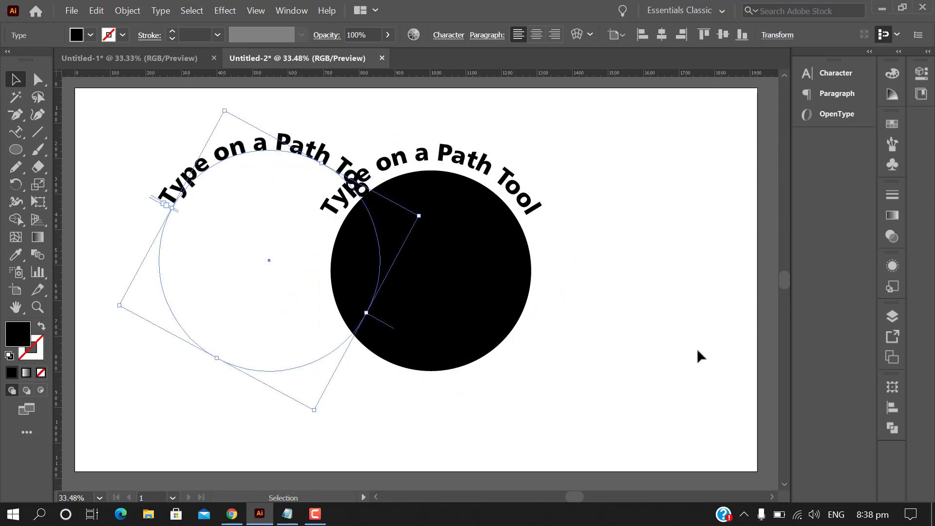
key("a")
key("ctrl+z")
key("v")
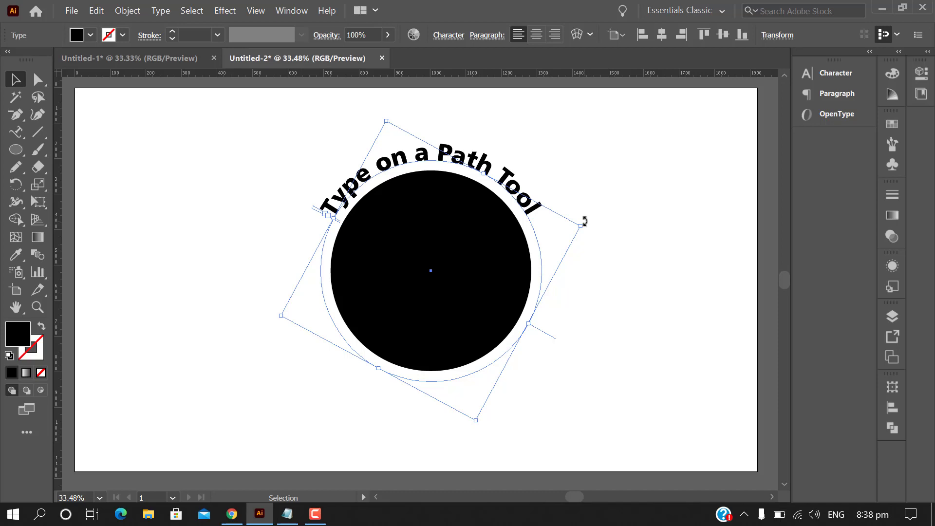
mouse_move(587, 218)
left_mouse_down()
mouse_move(386, 426)
mouse_move(258, 302)
left_mouse_up()
left_click(601, 397)
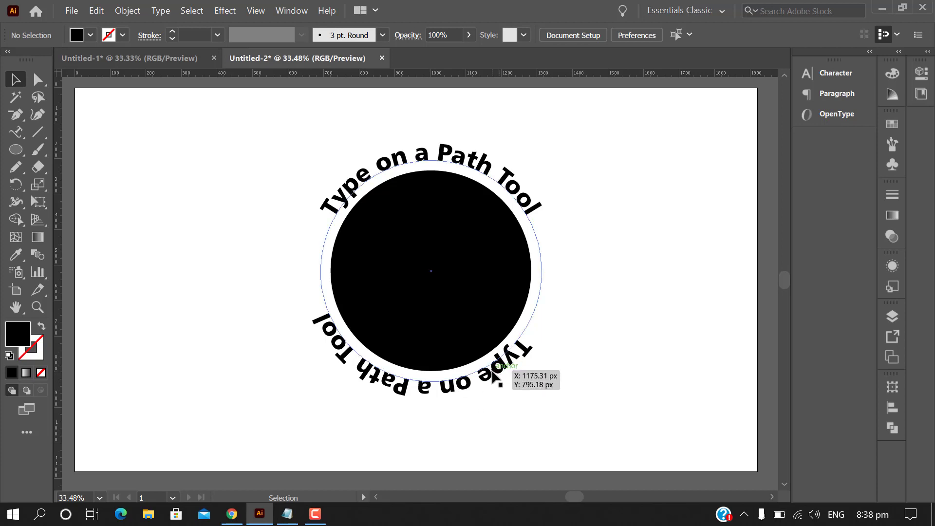
- Flip the bottom text in Type on a Path Options, then rotate it back beneath the circle
left_click(496, 377)
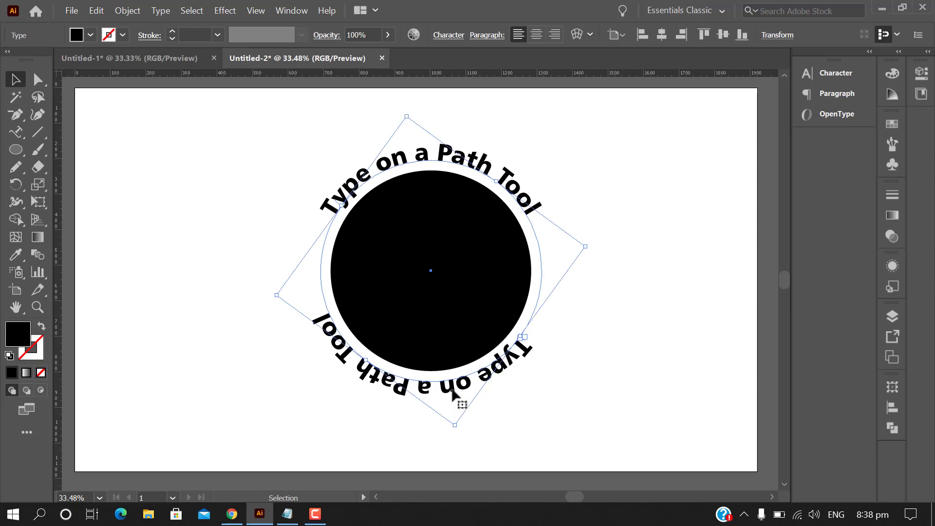
left_click(162, 10)
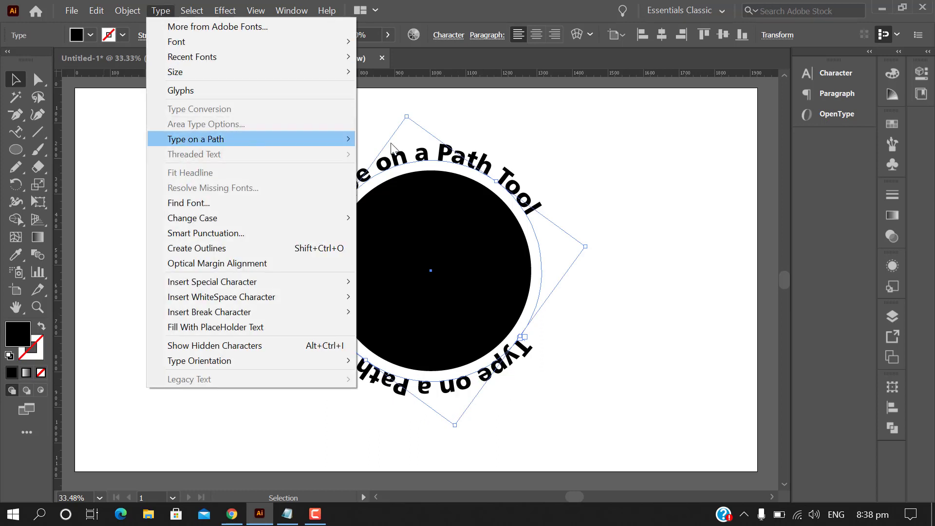
mouse_move(195, 139)
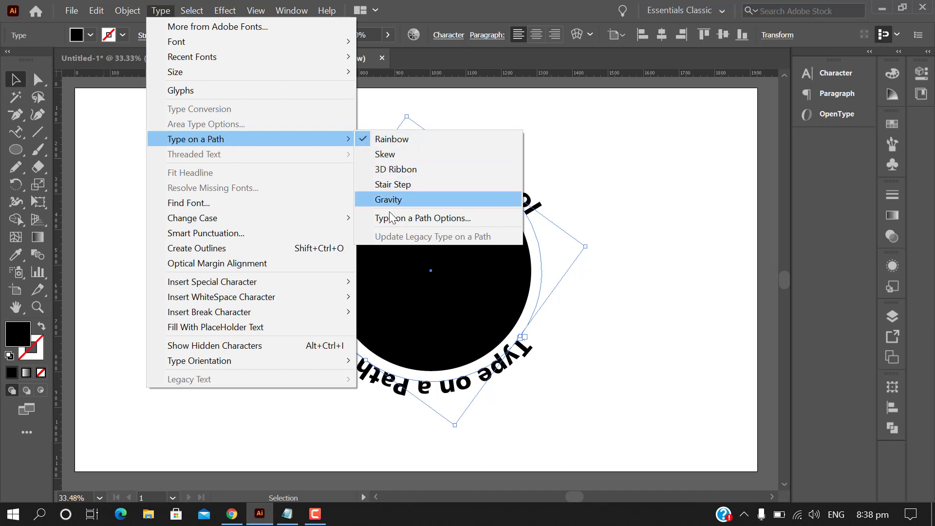
left_click(422, 218)
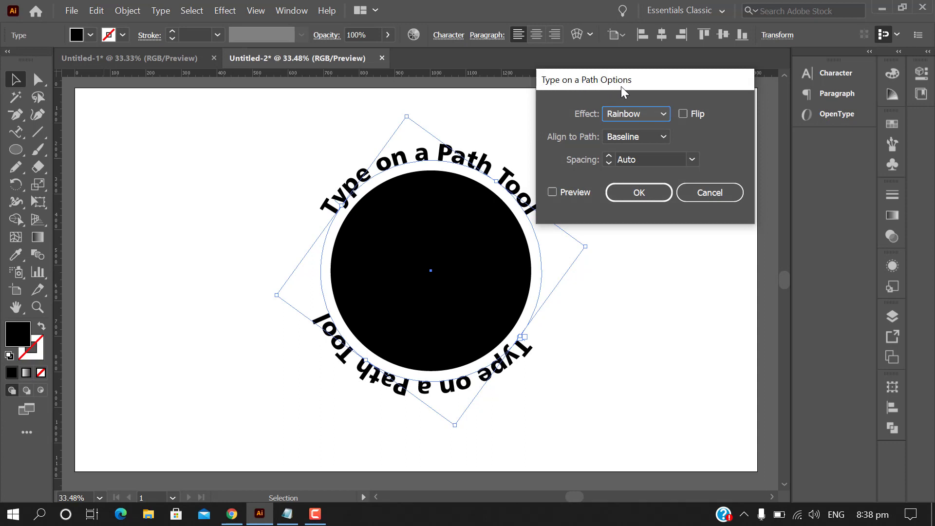
left_click(683, 114)
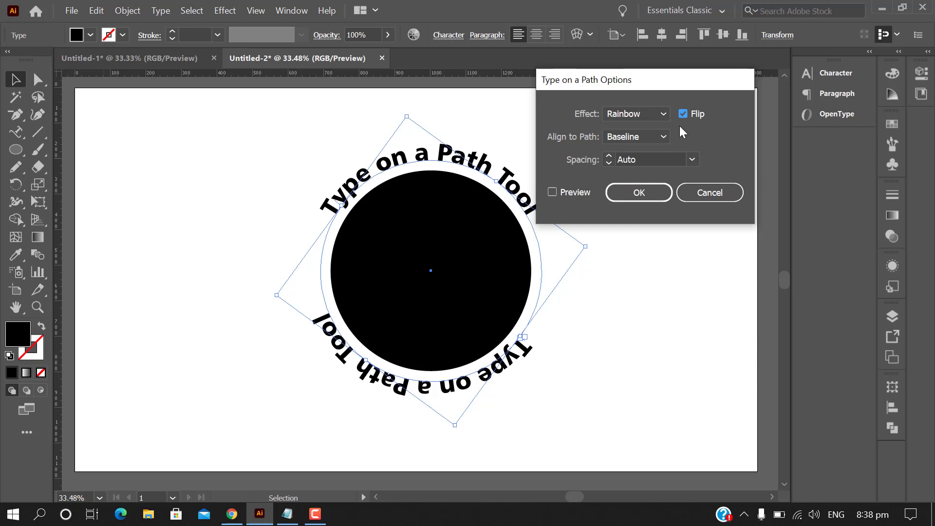
left_click(568, 195)
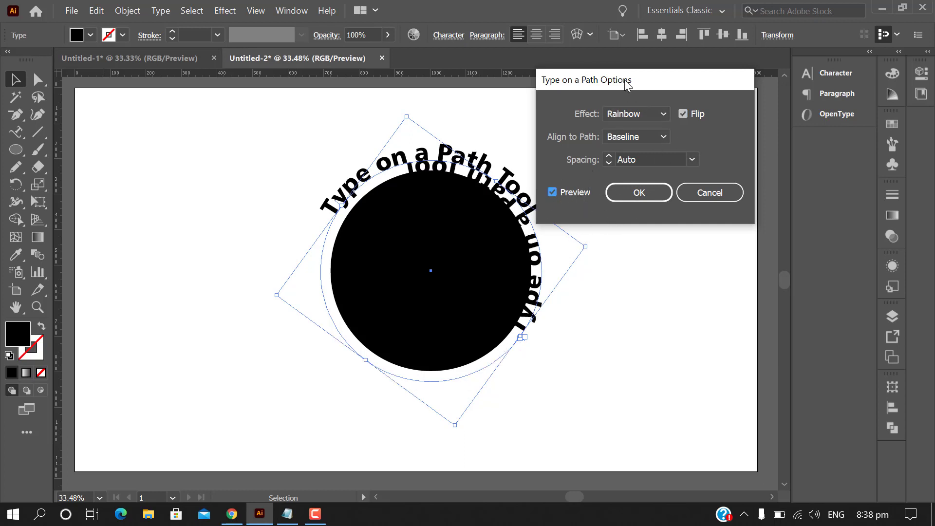
left_click_drag(625, 79, 670, 72)
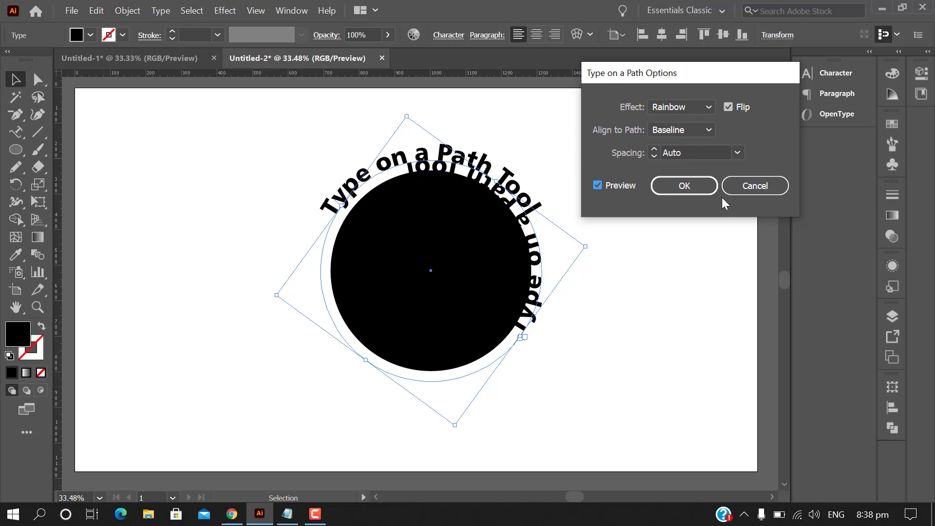
left_click(687, 186)
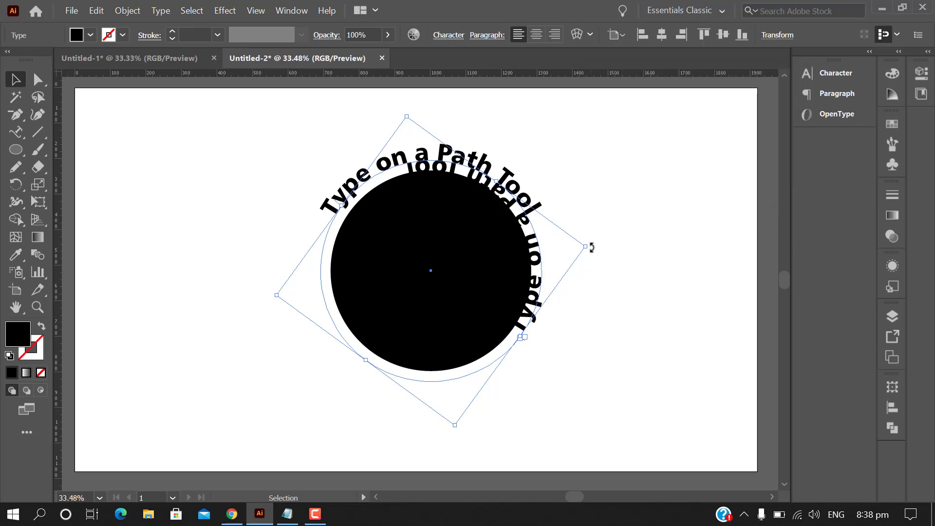
left_click_drag(593, 248, 339, 391)
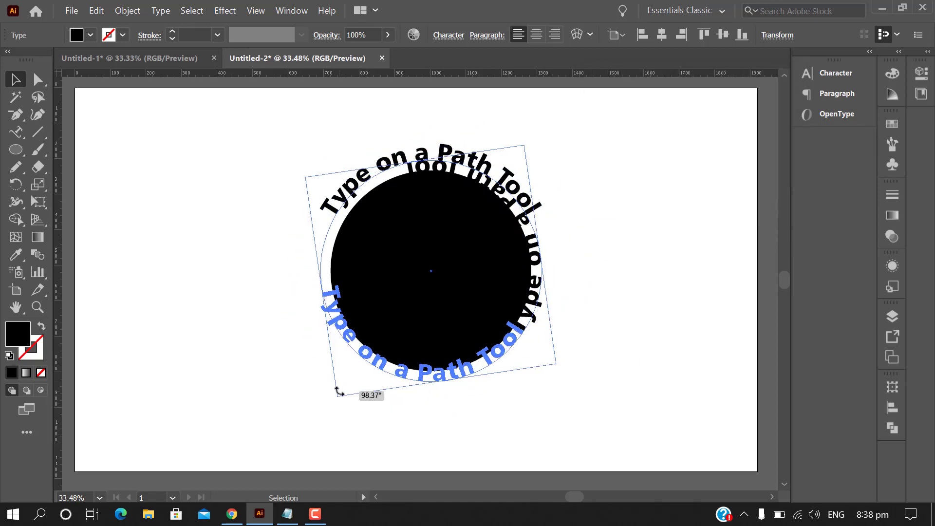
left_click_drag(340, 391, 347, 402)
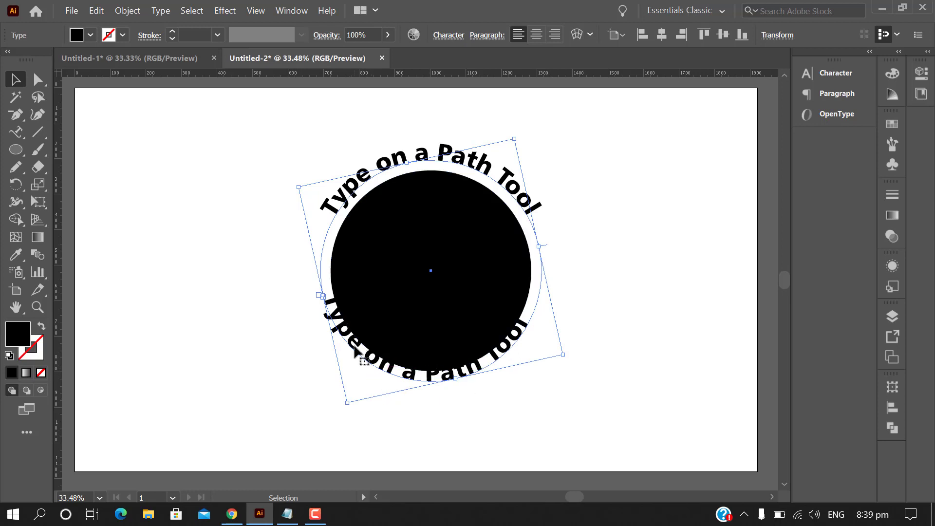
- Preview Ascender and Descender Align to Path options for the bottom text
left_click(160, 14)
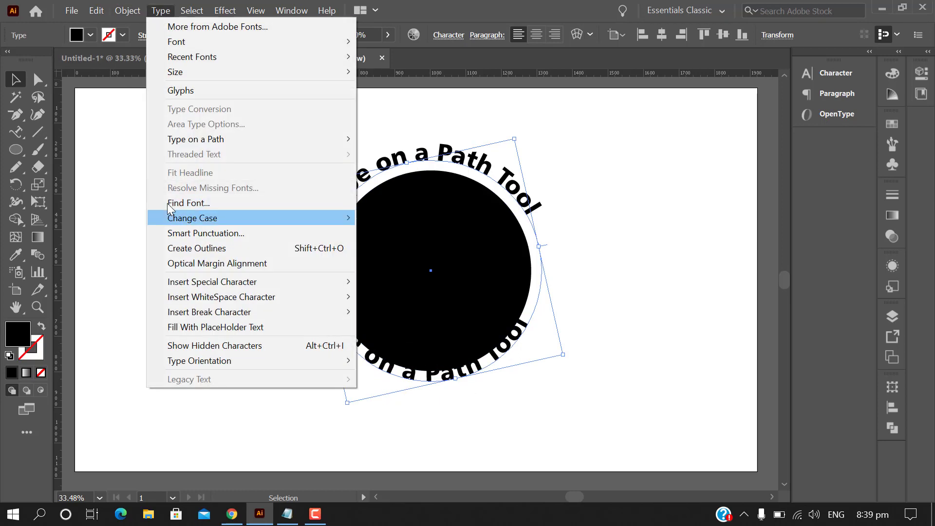
left_click(432, 221)
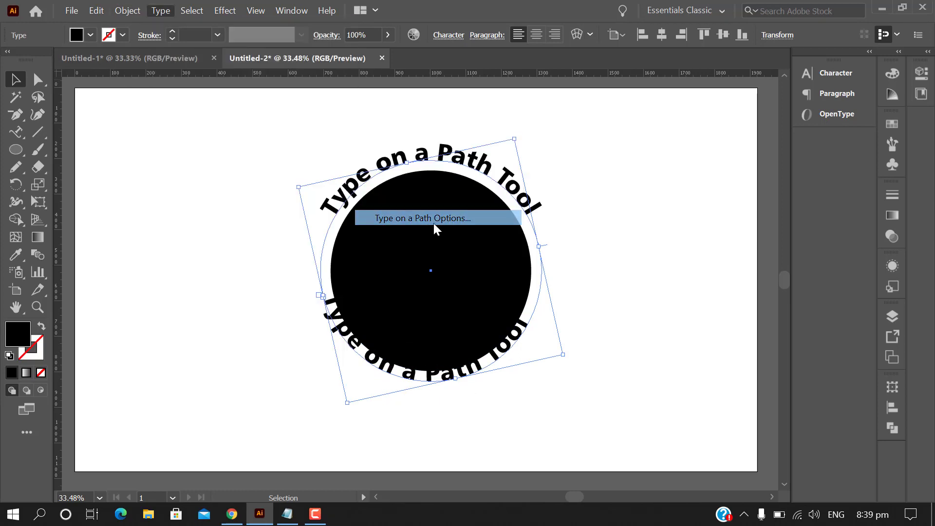
left_click(605, 187)
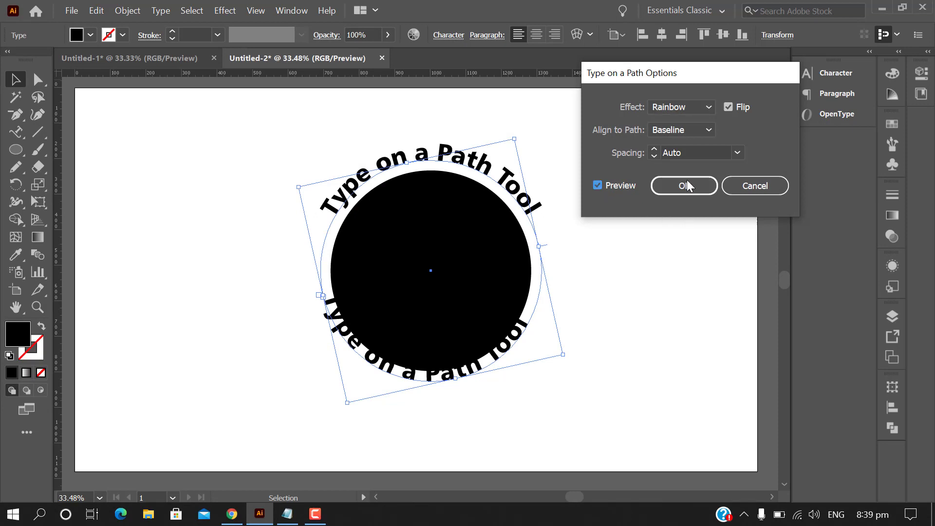
left_click(692, 130)
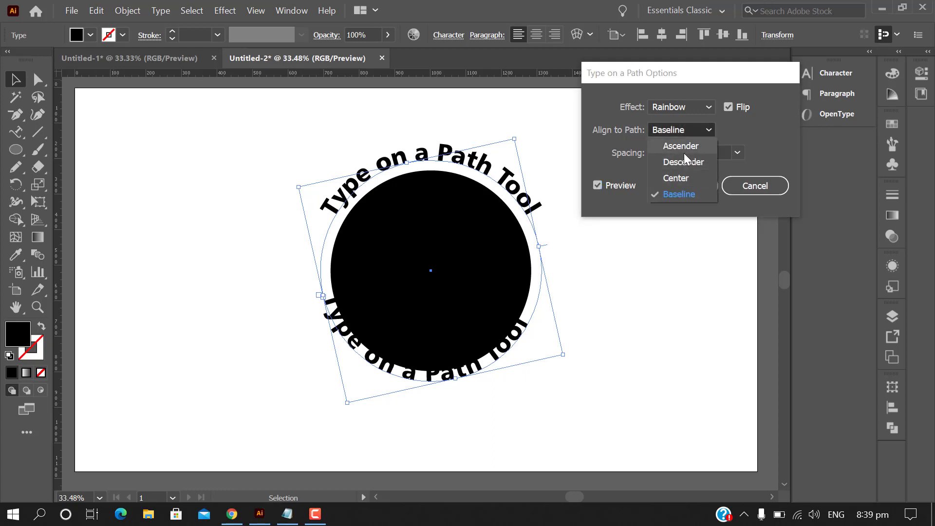
left_click(684, 152)
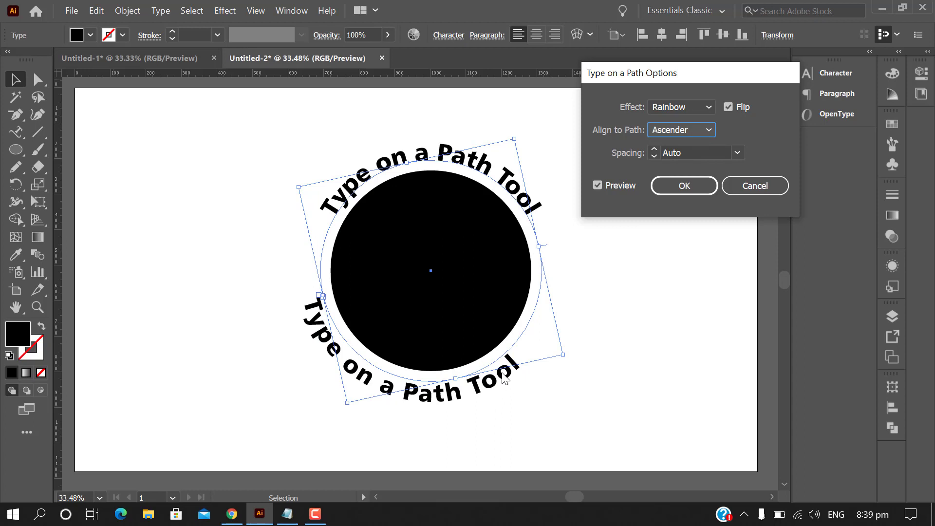
left_click(707, 131)
left_click(694, 164)
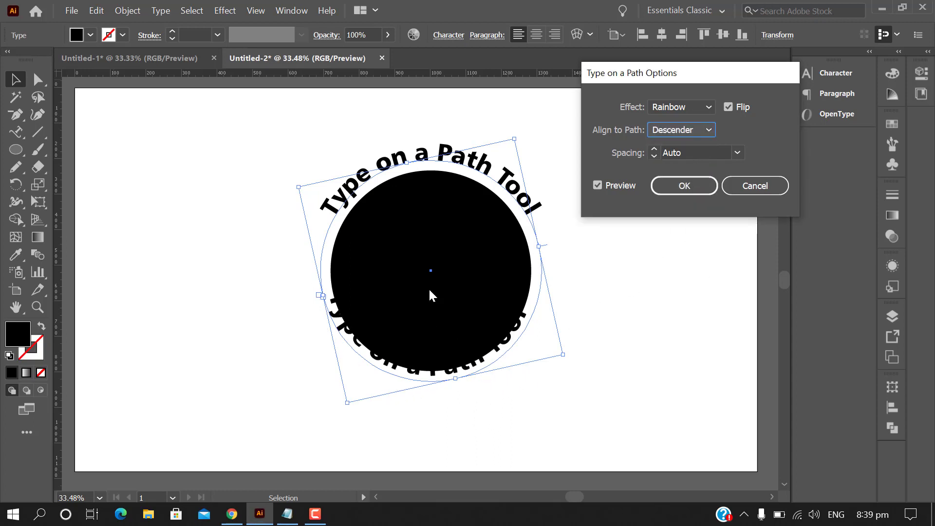
- Compare Center and Baseline alignment, then settle on Center for the bottom text
left_click(708, 130)
left_click(669, 175)
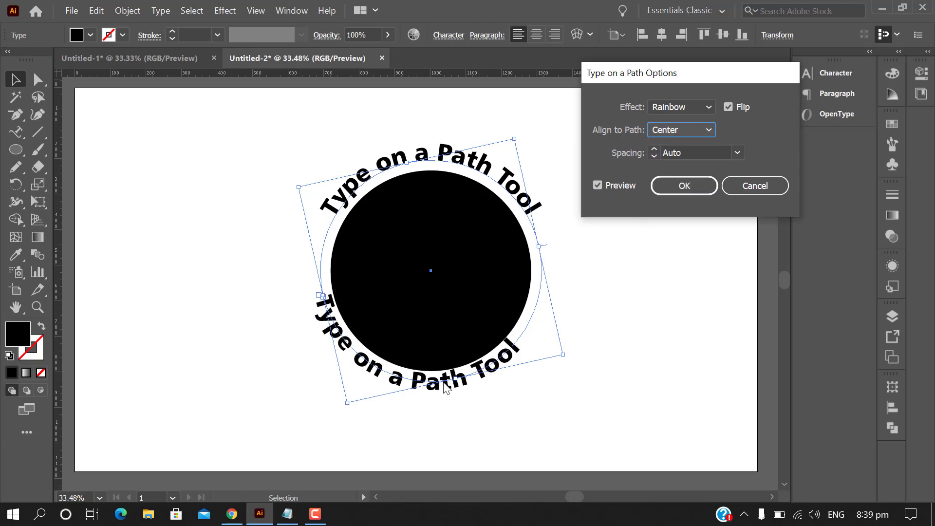
left_click(688, 132)
left_click(668, 195)
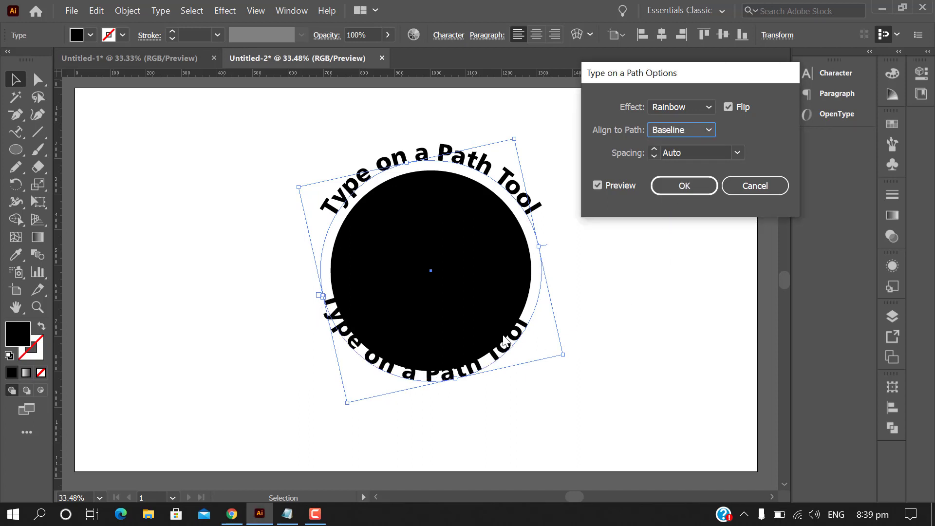
left_click(670, 128)
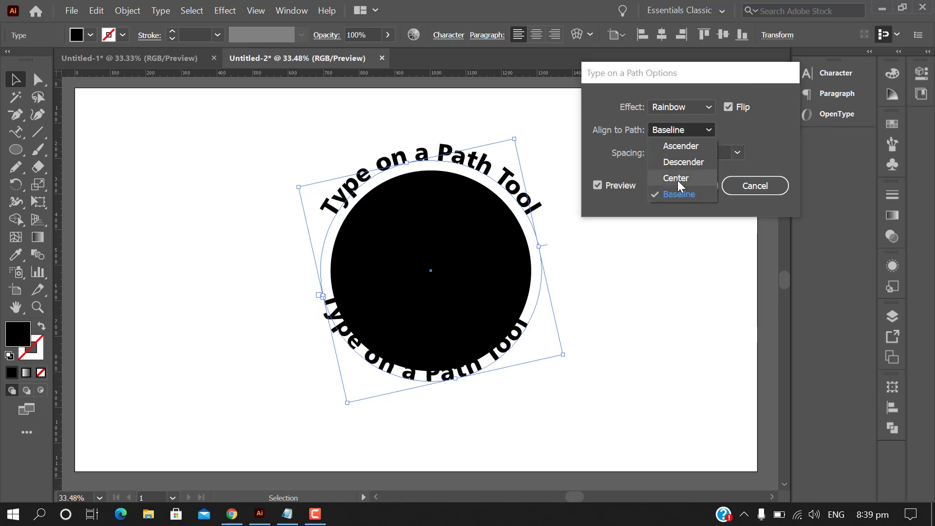
left_click(678, 178)
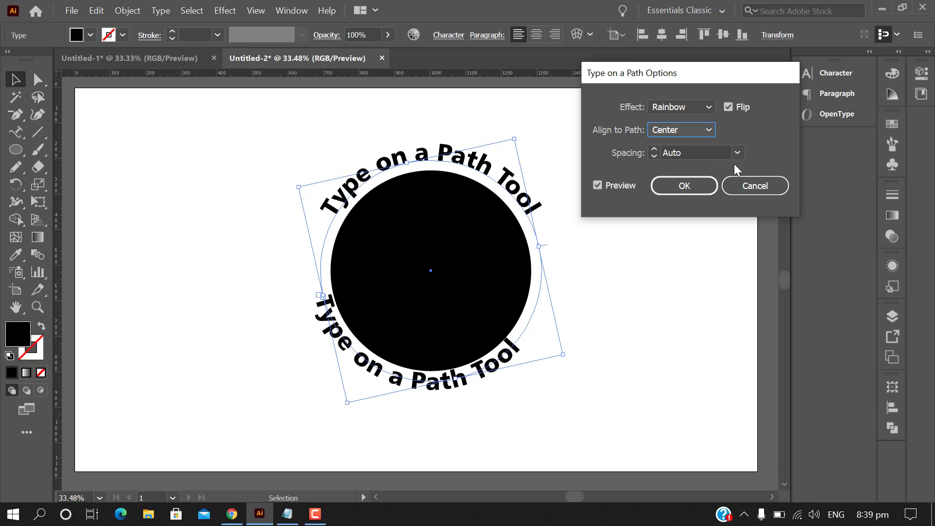
left_click(316, 514)
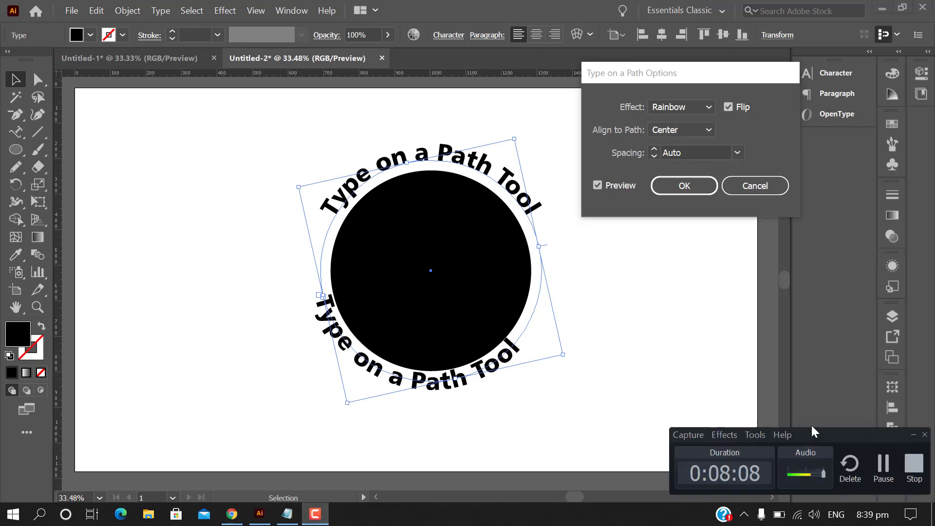
left_click(685, 139)
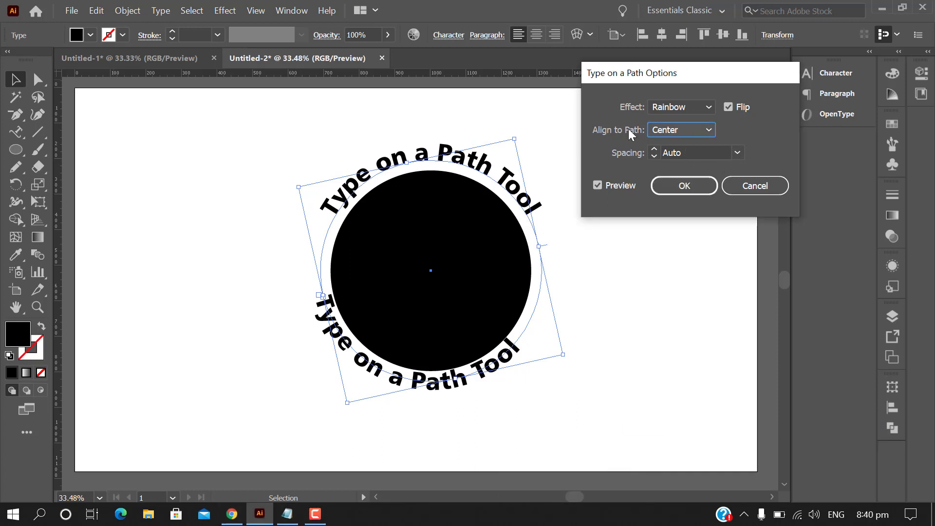
- Preview the Skew and 3D Ribbon effects, then set the bottom text's Effect to Rainbow
left_click(693, 110)
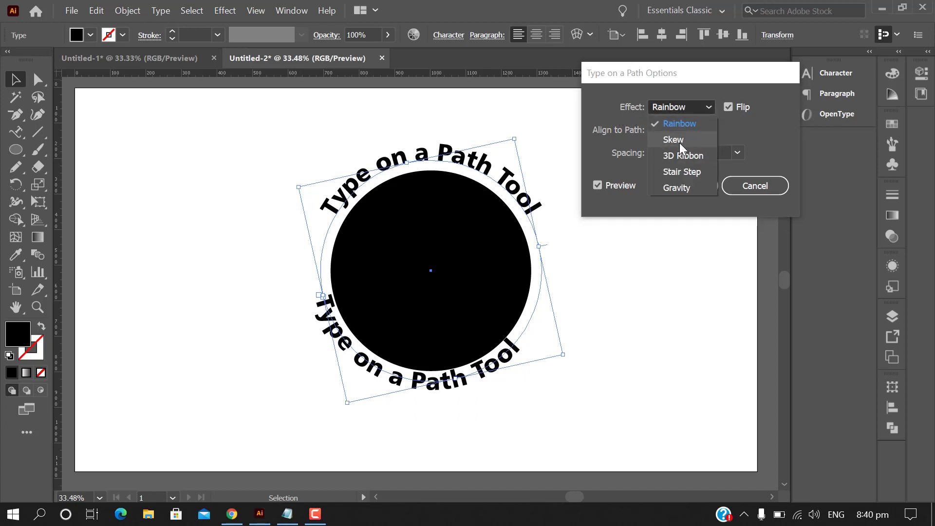
left_click(680, 141)
left_click(686, 112)
left_click(683, 155)
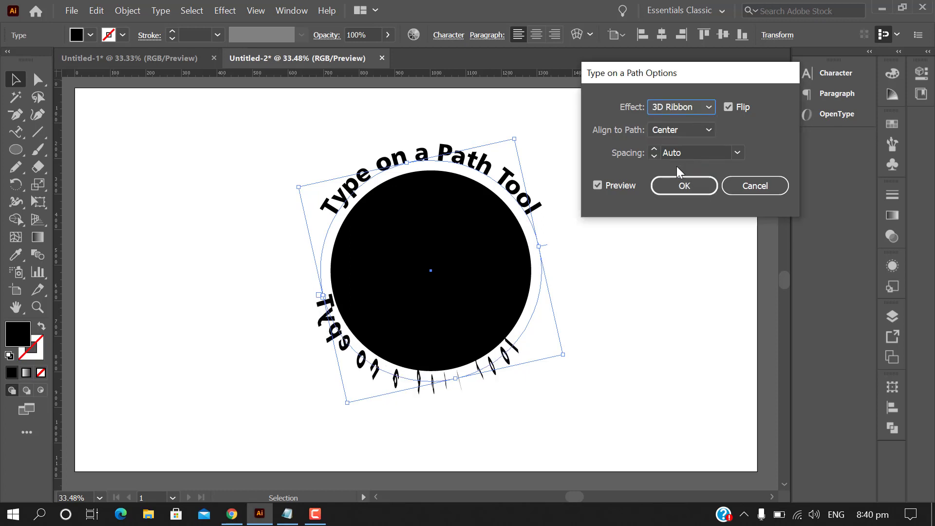
left_click(697, 113)
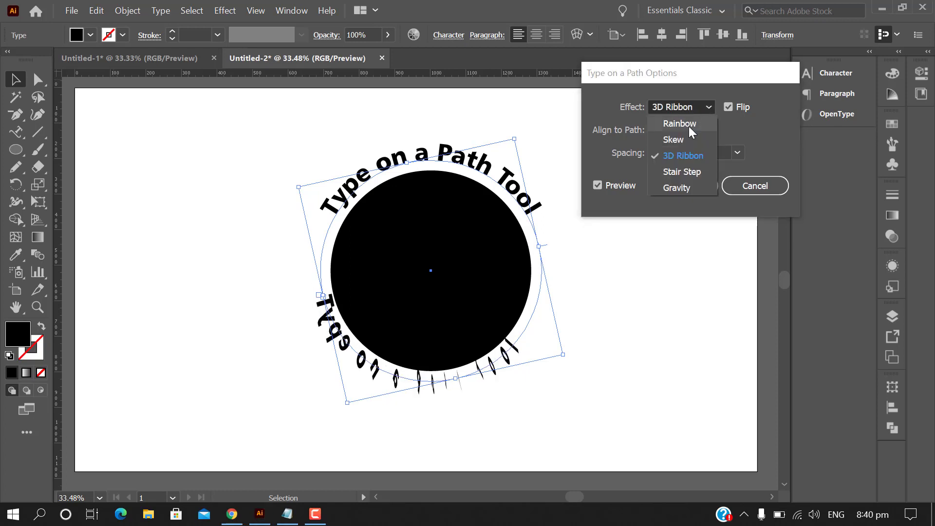
left_click(689, 126)
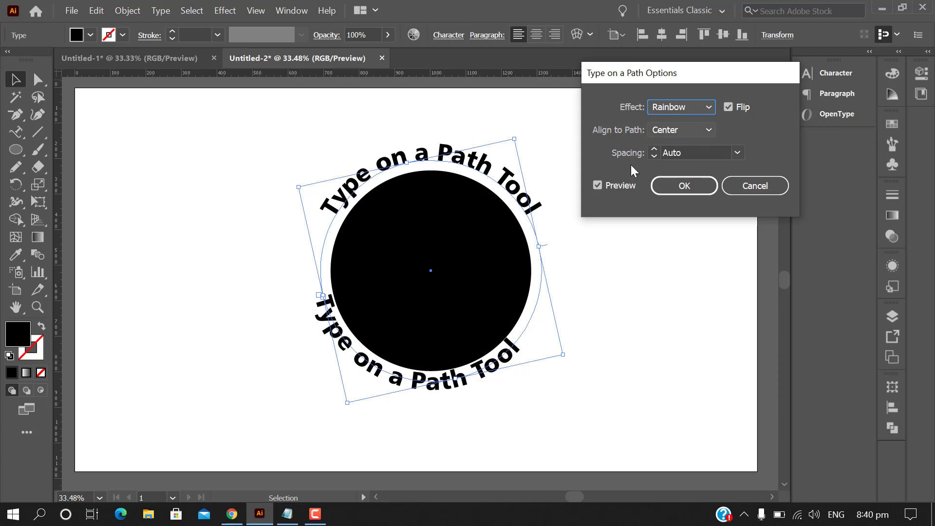
- Try -36, -18 and 12 pt spacing, keep Auto, apply, and rotate the text slightly clockwise
left_click(737, 152)
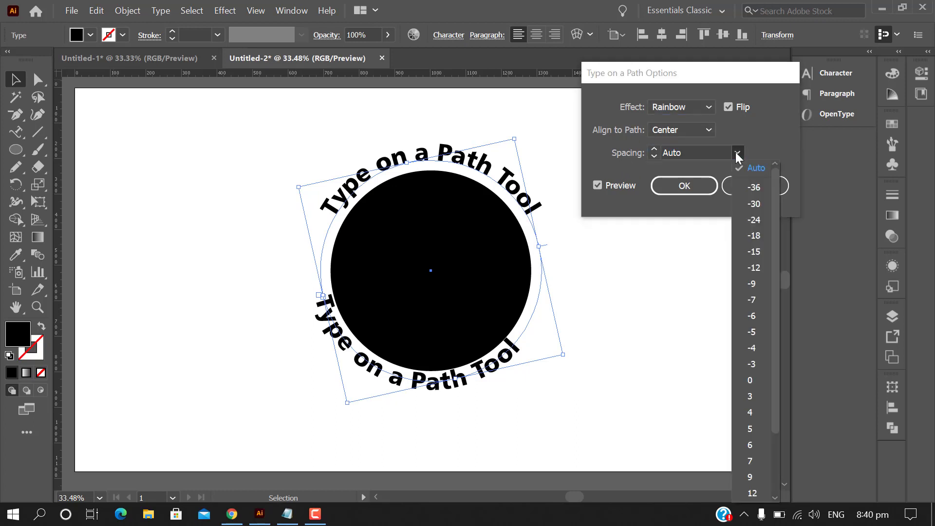
left_click(754, 188)
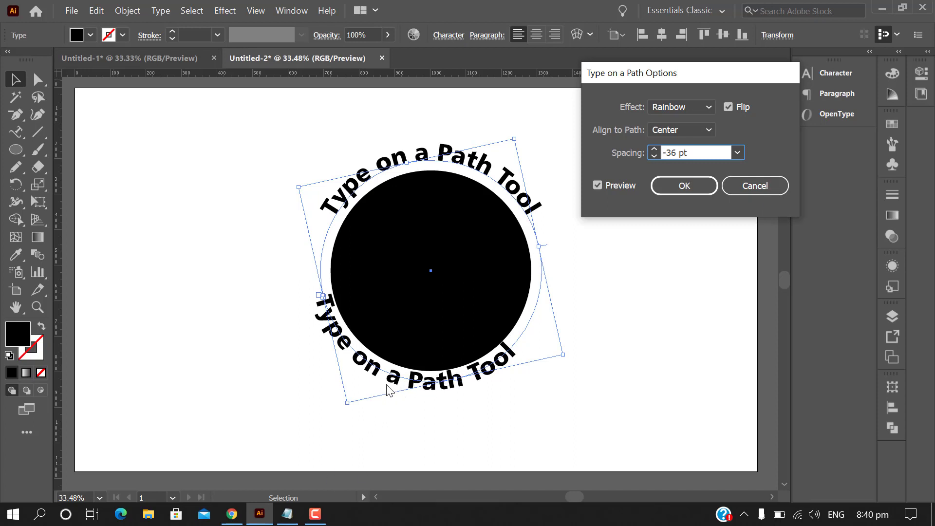
left_click(738, 152)
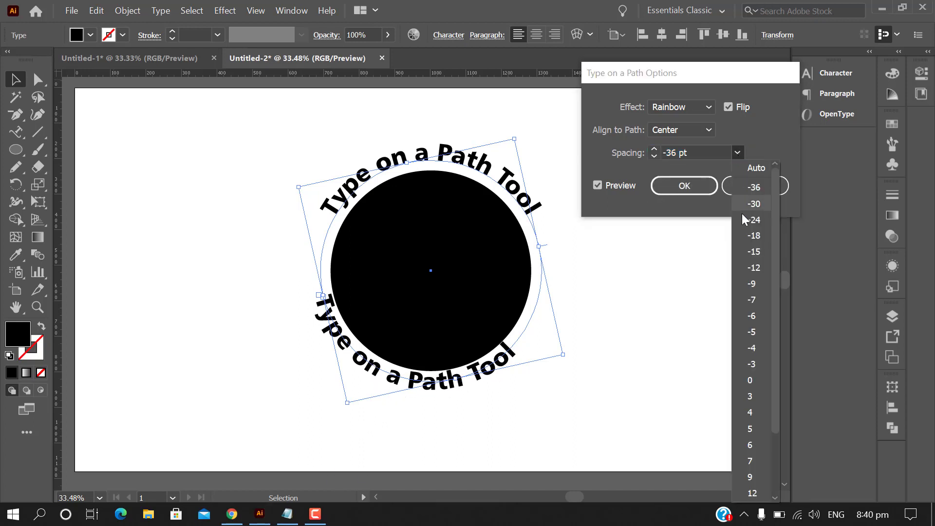
left_click(750, 239)
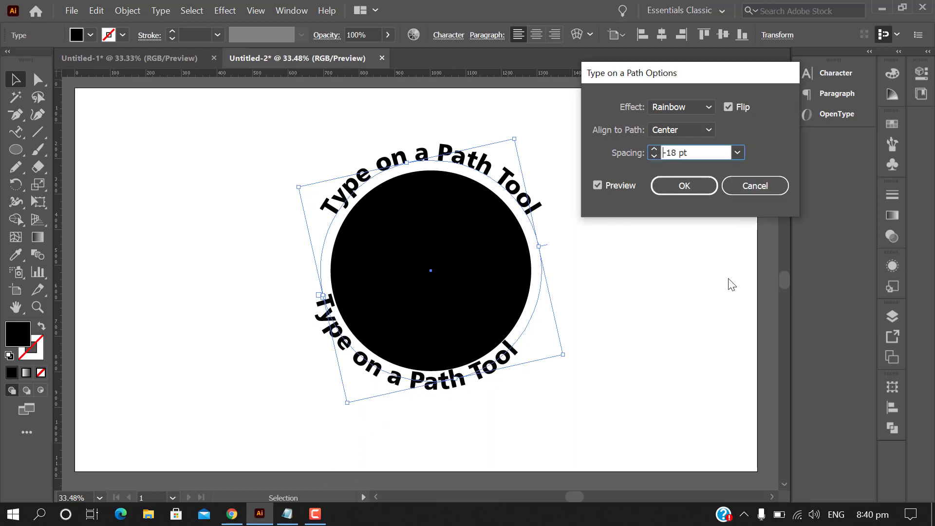
left_click(736, 153)
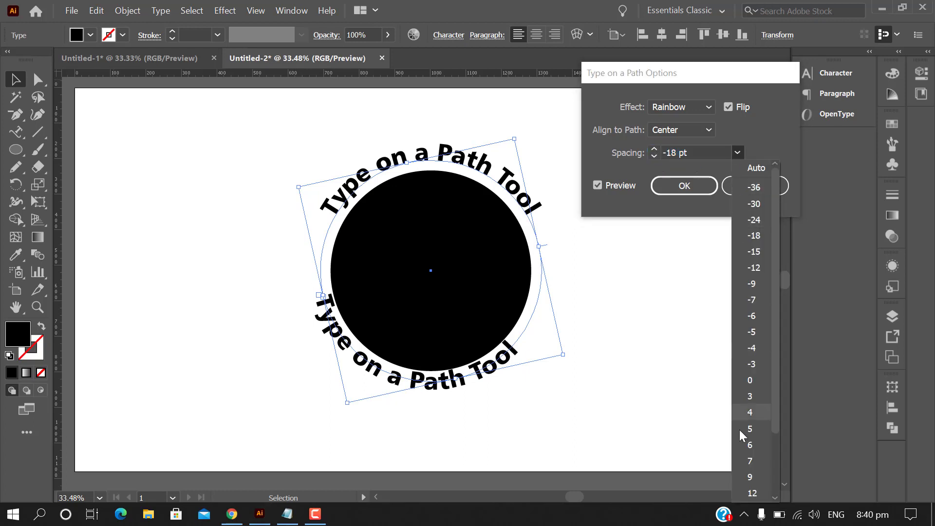
left_click(751, 492)
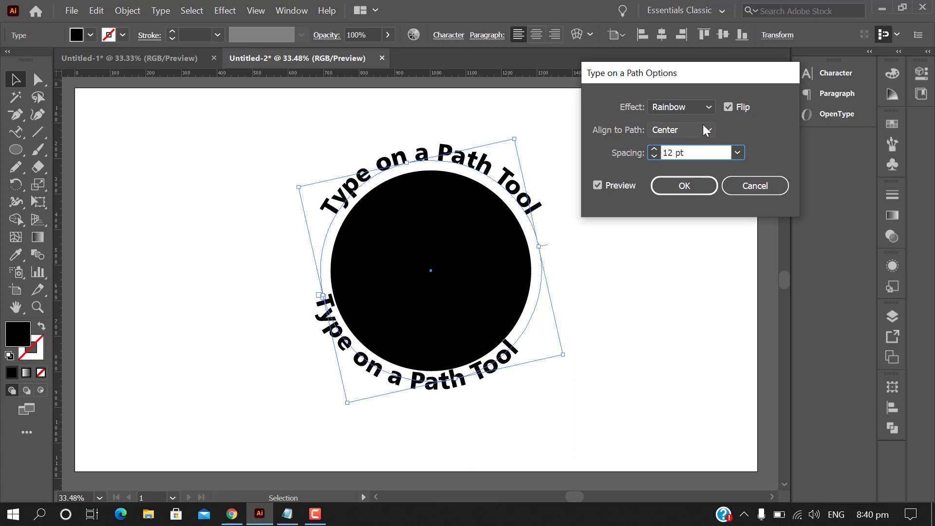
left_click(737, 152)
left_click(751, 172)
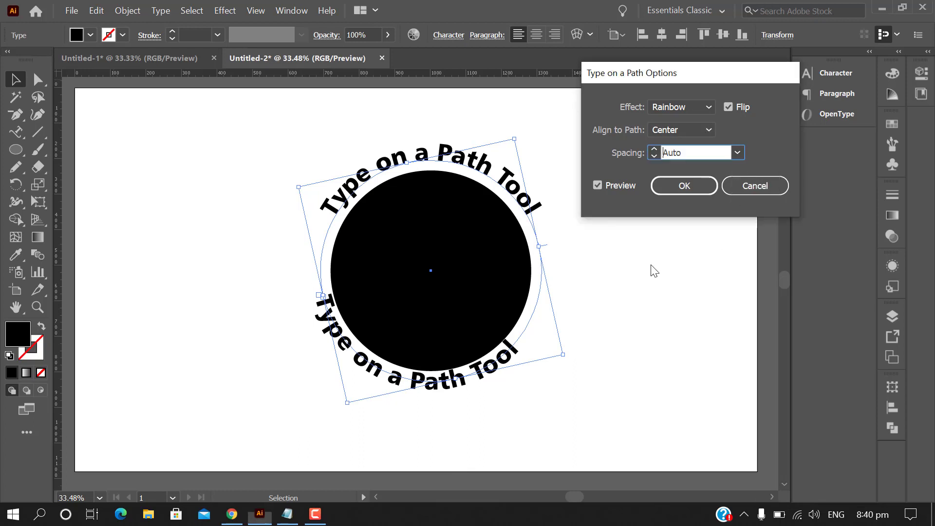
left_click(700, 185)
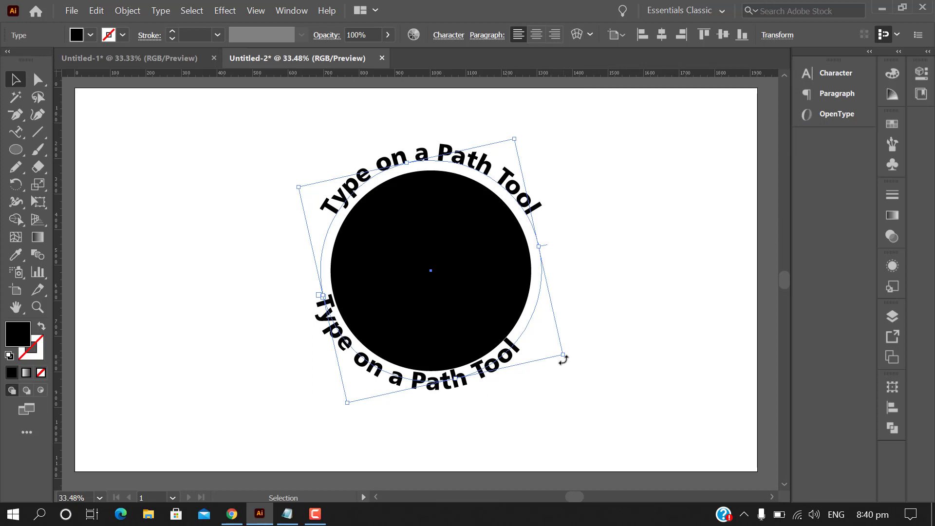
left_click_drag(563, 360, 578, 355)
- Nudge the bottom curved text down with the arrow key, then reselect it
left_click(600, 412)
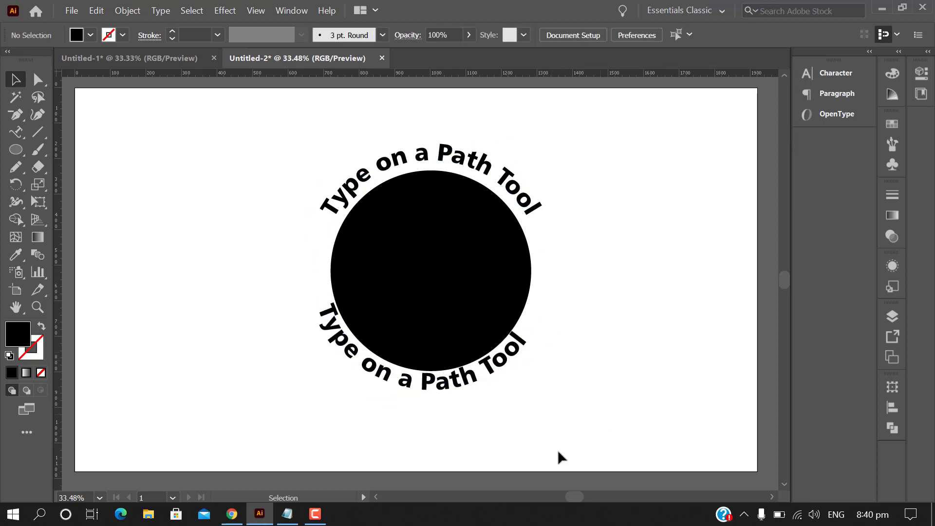
scroll(482, 365, "down", 1)
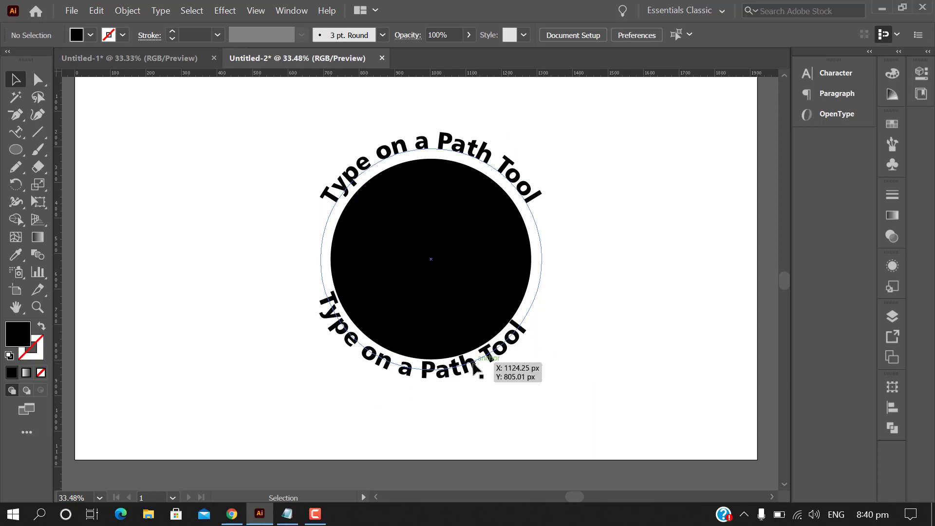
left_click(475, 364)
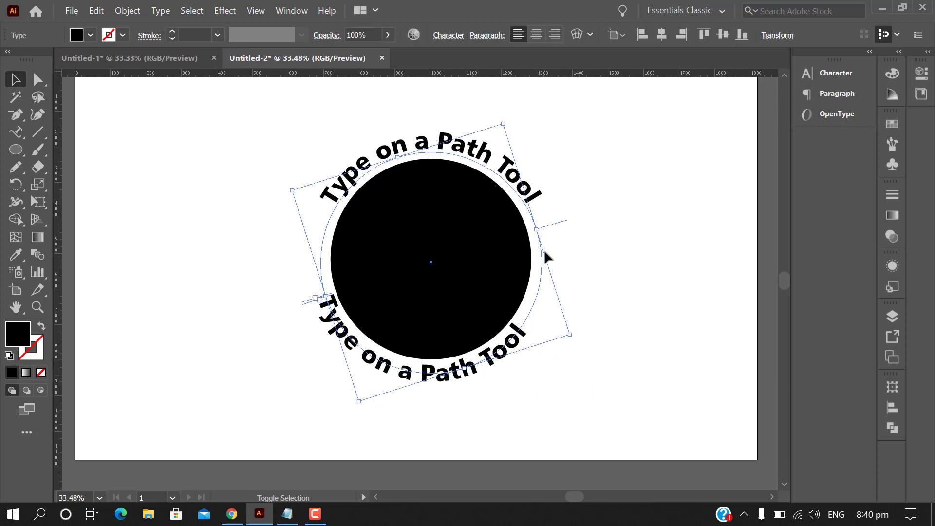
key("Down")
key("Down")
key("Down")
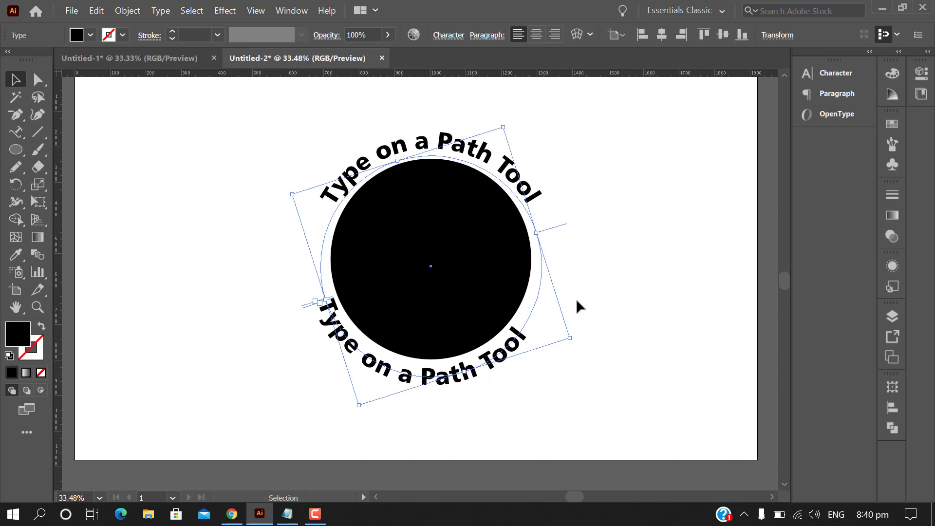
left_click(614, 343)
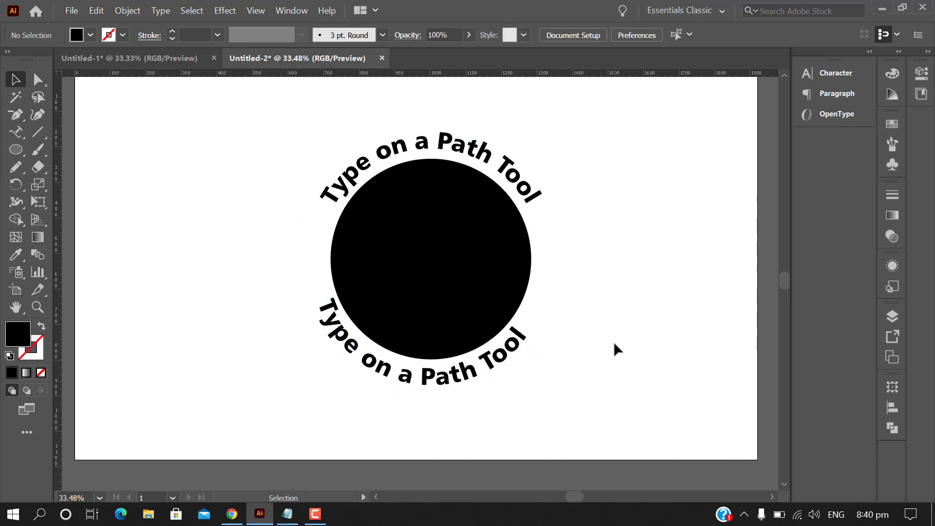
scroll(628, 387, "up", 1)
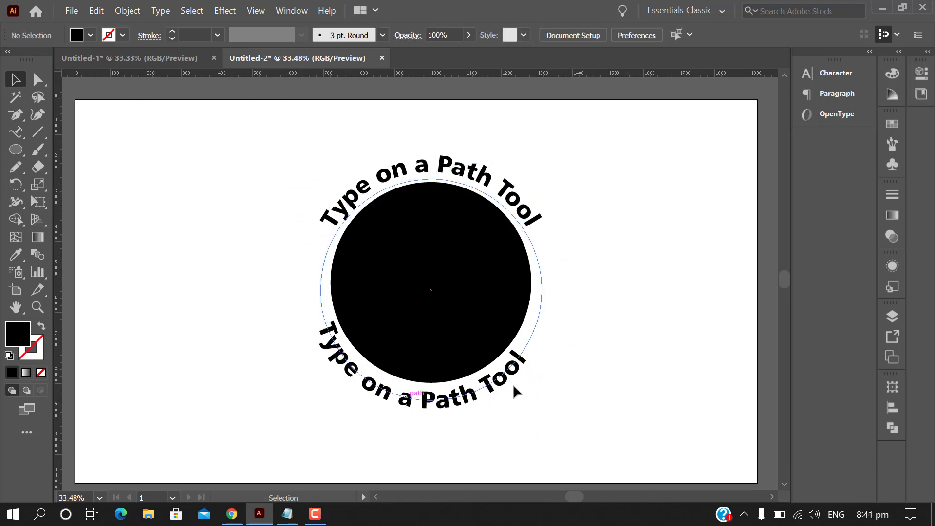
left_click(458, 415)
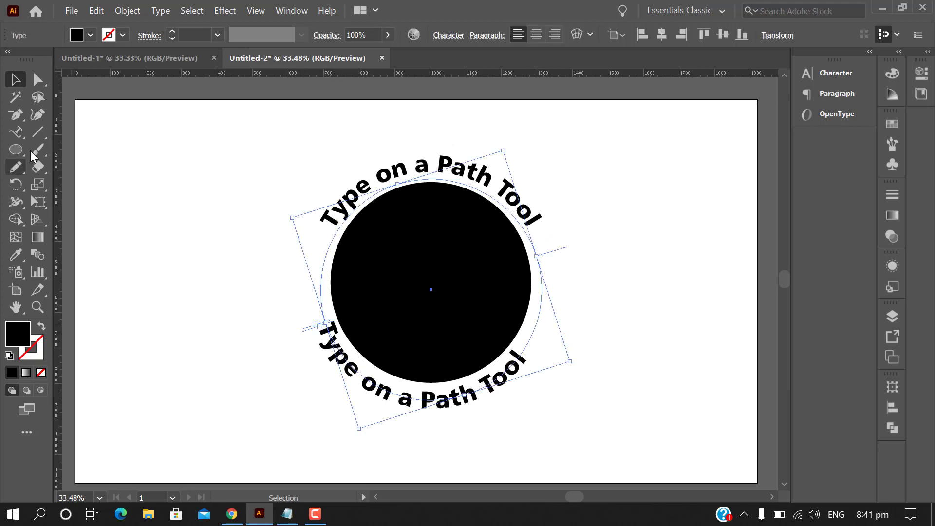
- Delete the bottom path text and type 'Creative Designing' in its place
left_click(16, 132)
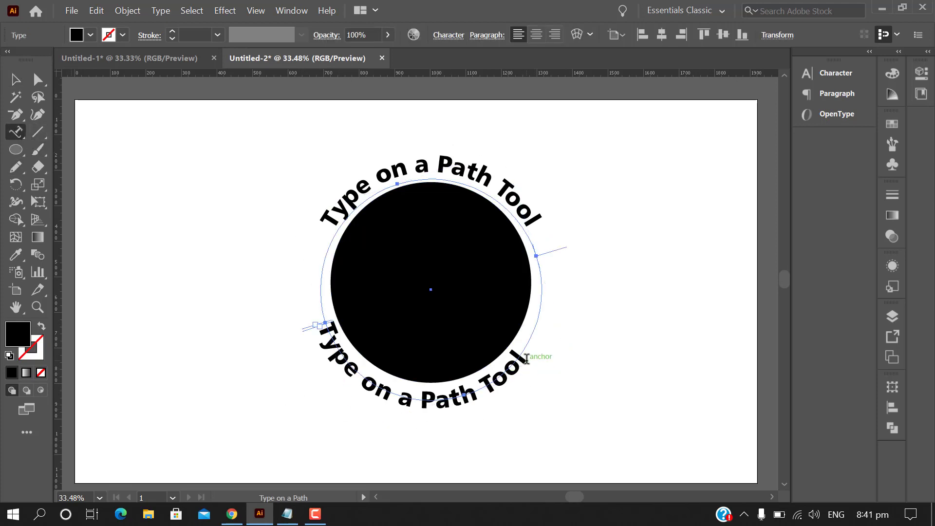
left_click(526, 360)
key("BackSpace")
key("BackSpace")
key("BackSpace")
key("BackSpace")
key("BackSpace")
key("BackSpace")
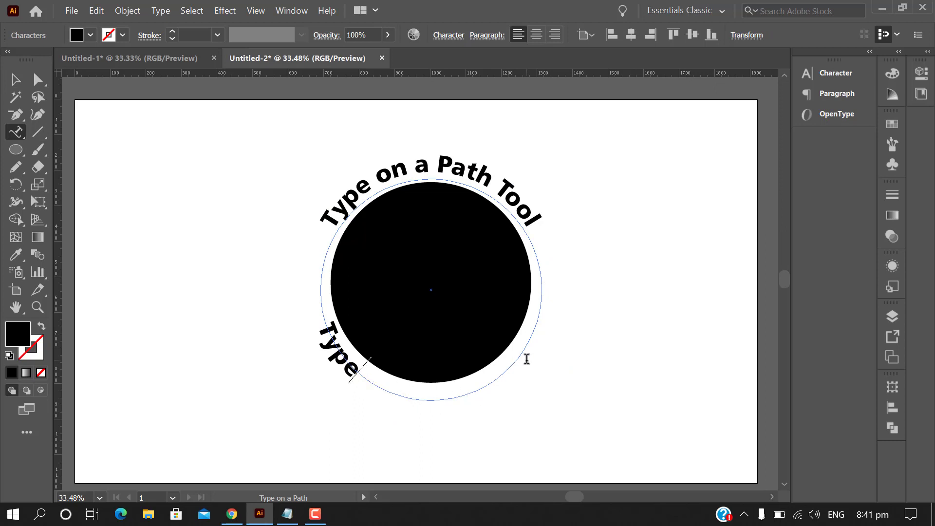
key("BackSpace")
key("BackSpace")
key("BackSpace")
type("Creat")
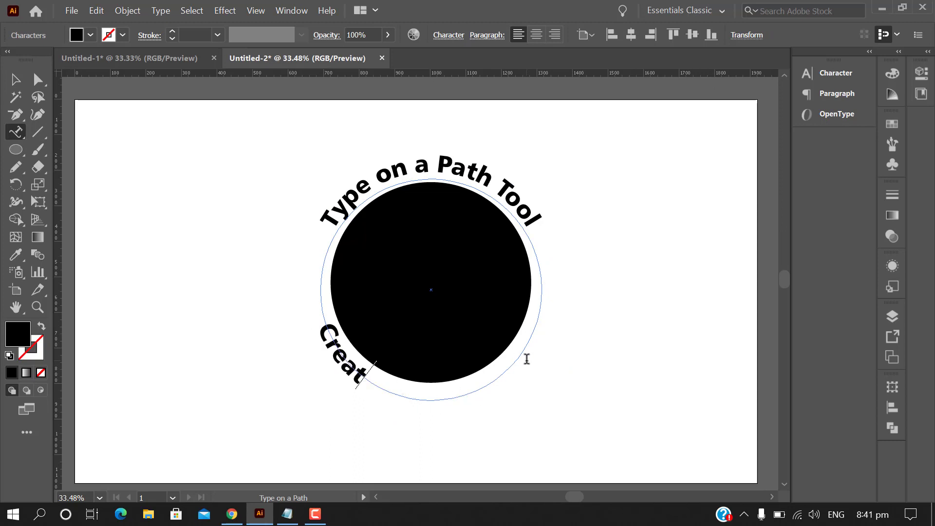
type("ive Des")
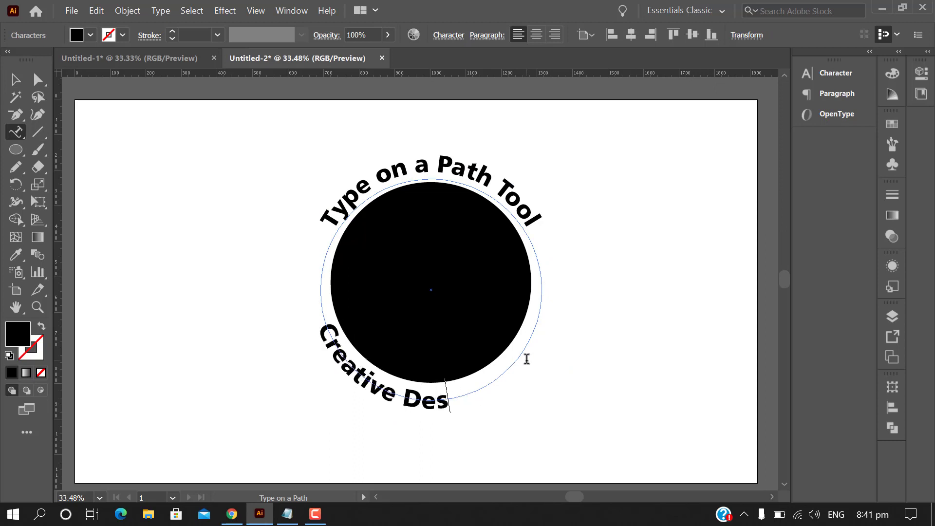
type("igning")
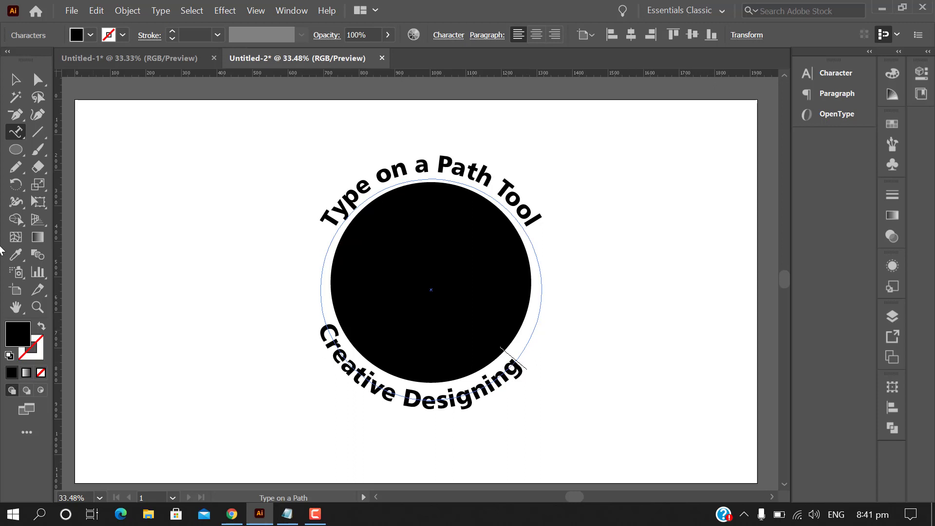
left_click(15, 79)
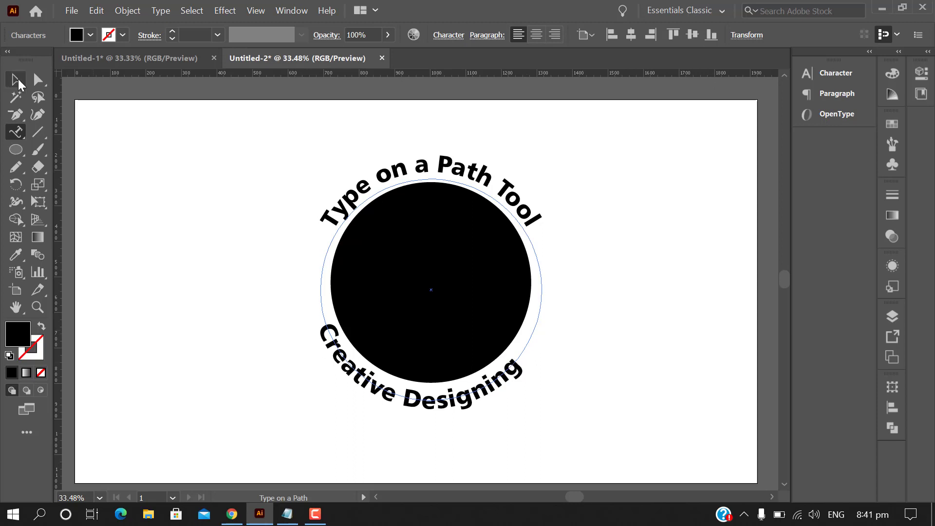
- Give 'Creative Designing' the Microsoft Sans Serif font at 79 pt in the Character panel
left_click(855, 75)
left_click(780, 89)
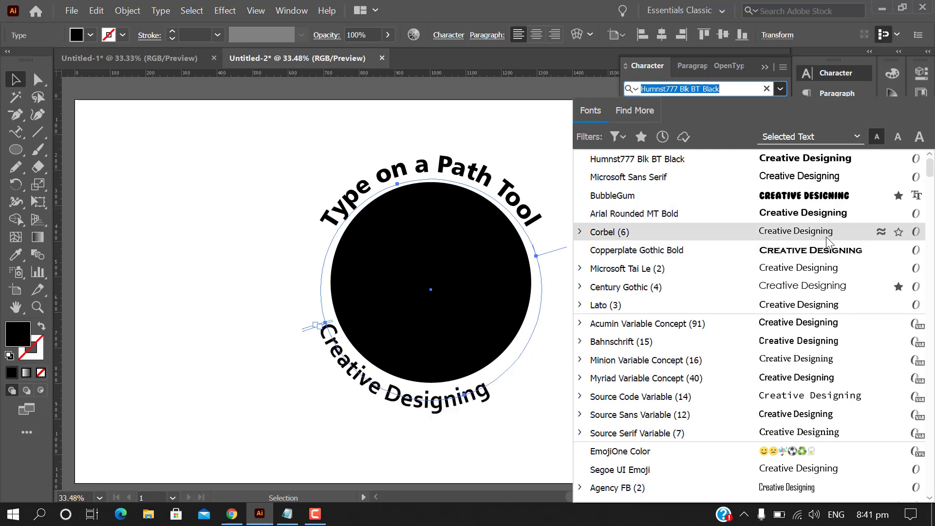
left_click(828, 178)
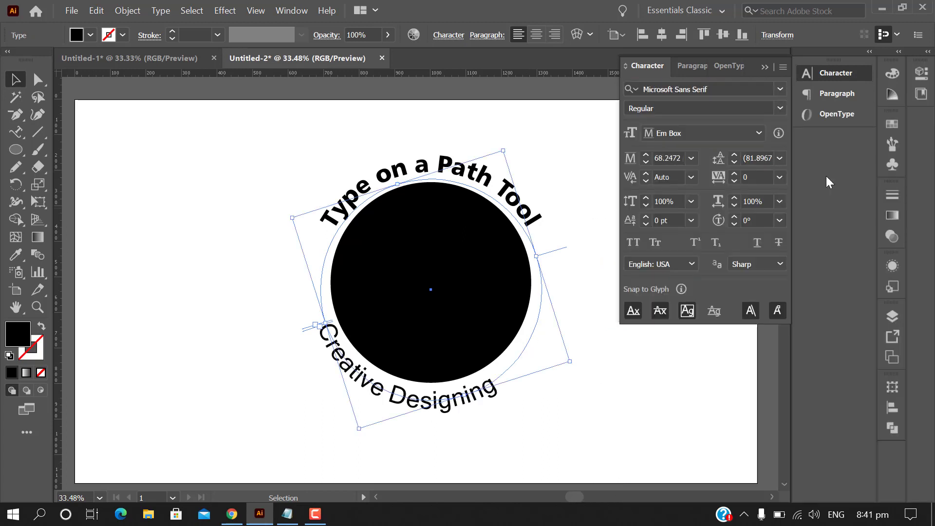
left_click(764, 69)
left_click(835, 73)
left_click(646, 154)
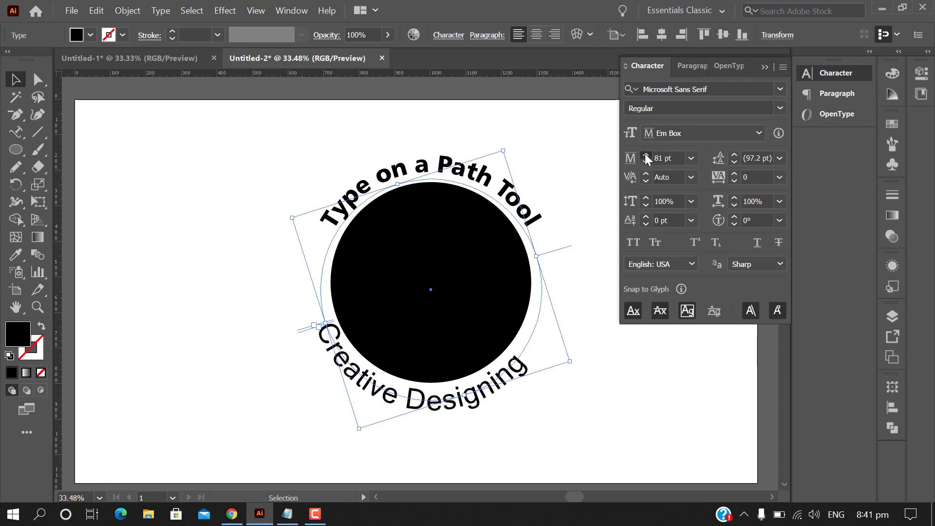
left_click(645, 155)
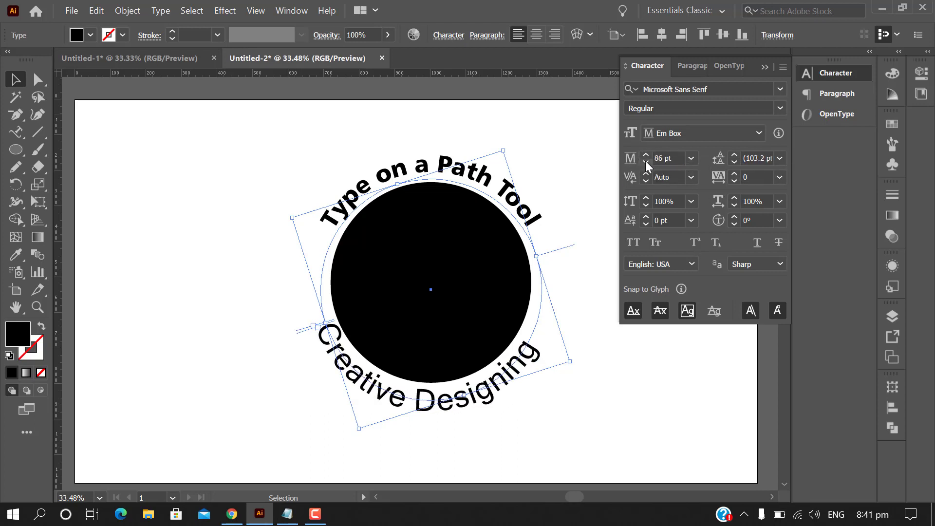
left_click(646, 162)
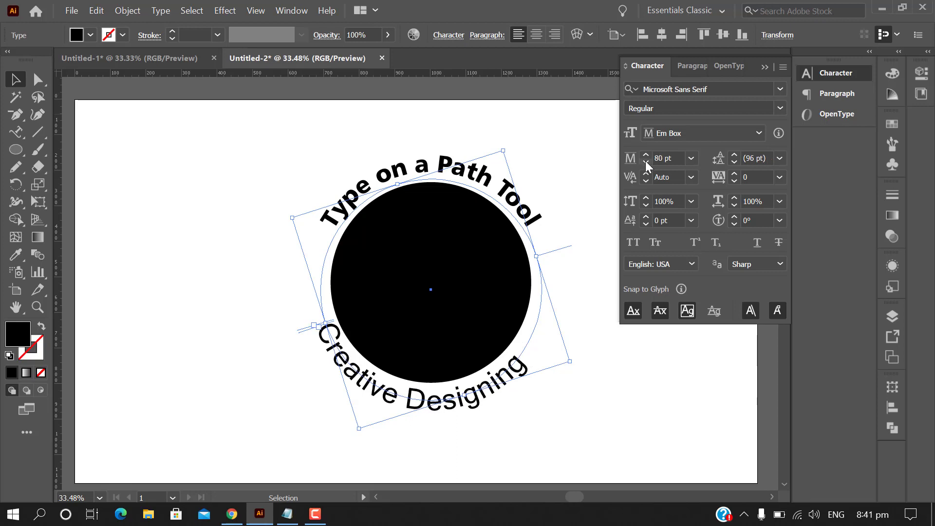
left_click(765, 66)
- Rotate 'Creative Designing' evenly beneath the circle, using a horizontal guide for alignment
left_click_drag(574, 367, 575, 369)
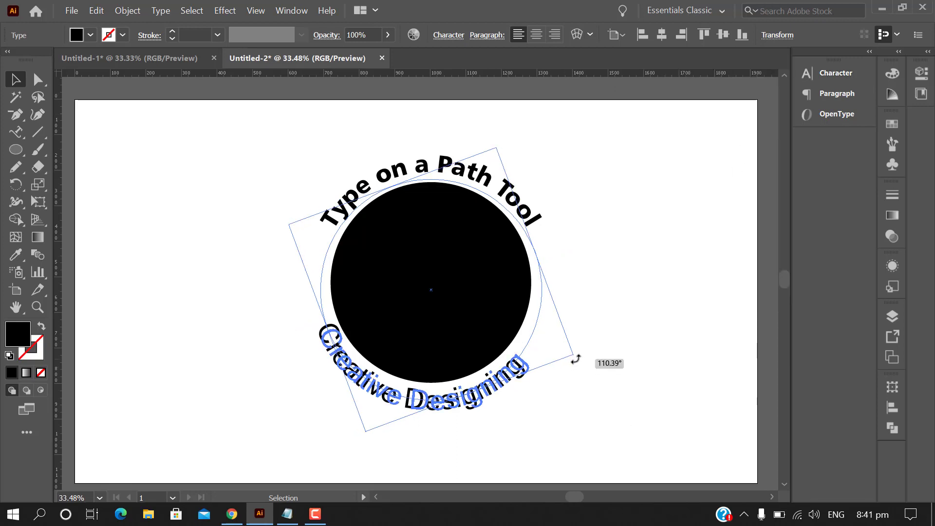
left_click(600, 407)
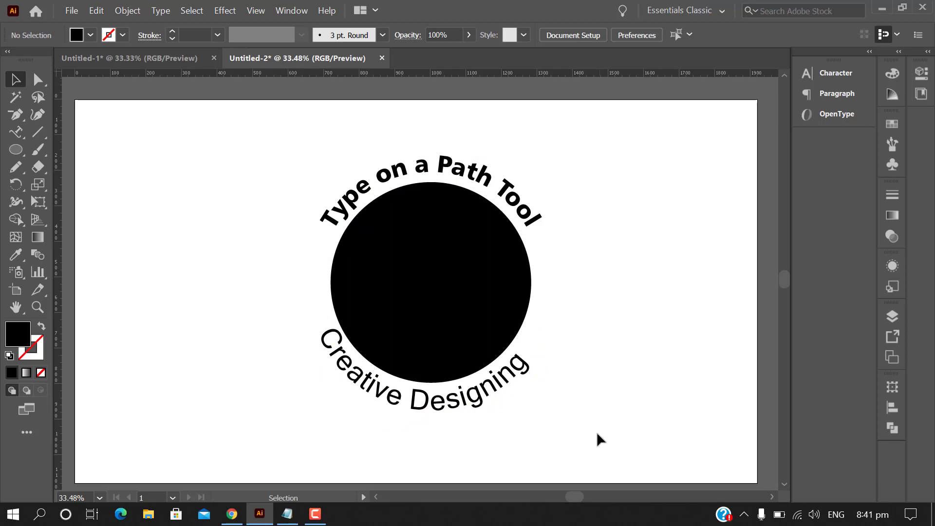
left_click(484, 386)
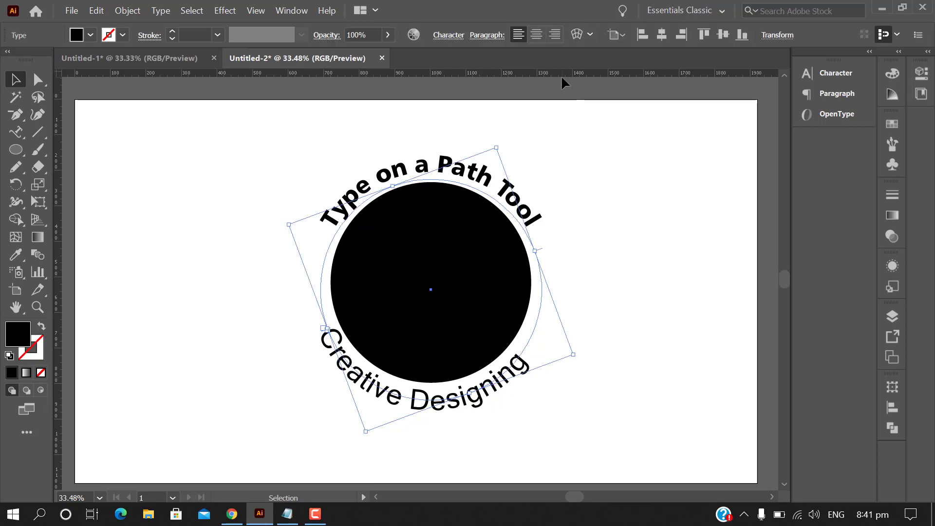
left_click_drag(562, 147, 560, 346)
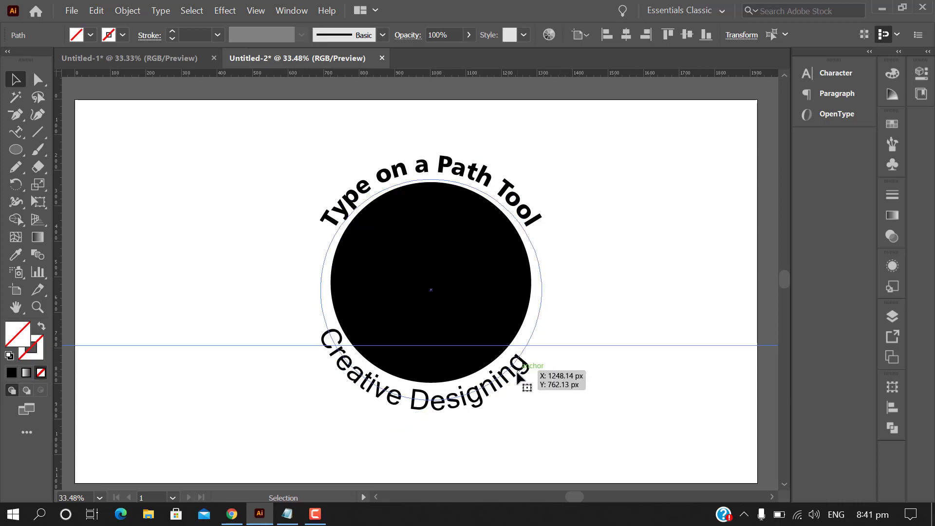
mouse_move(576, 360)
left_mouse_down()
mouse_move(585, 346)
mouse_move(623, 377)
left_mouse_up()
- Delete the leftover guide and reselect the 'Creative Designing' text
left_click(577, 397)
key("Delete")
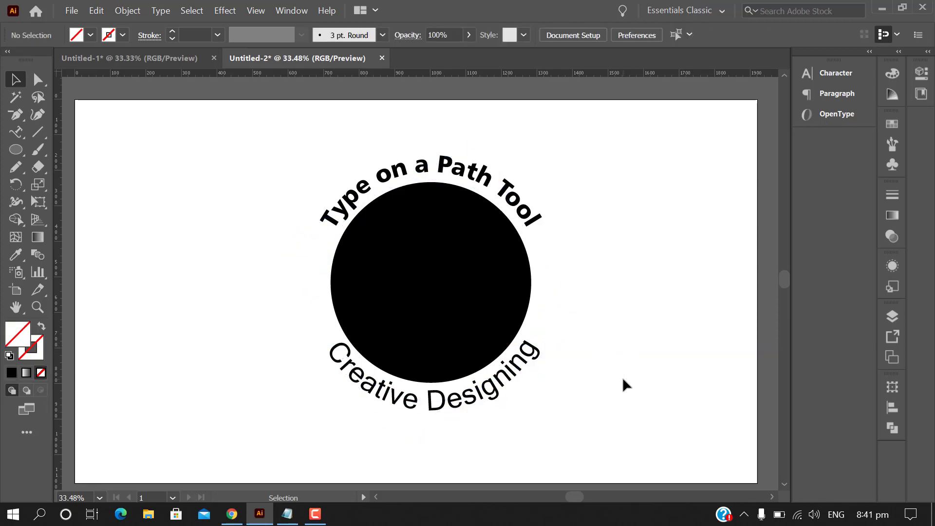
scroll(429, 477, "down", 1)
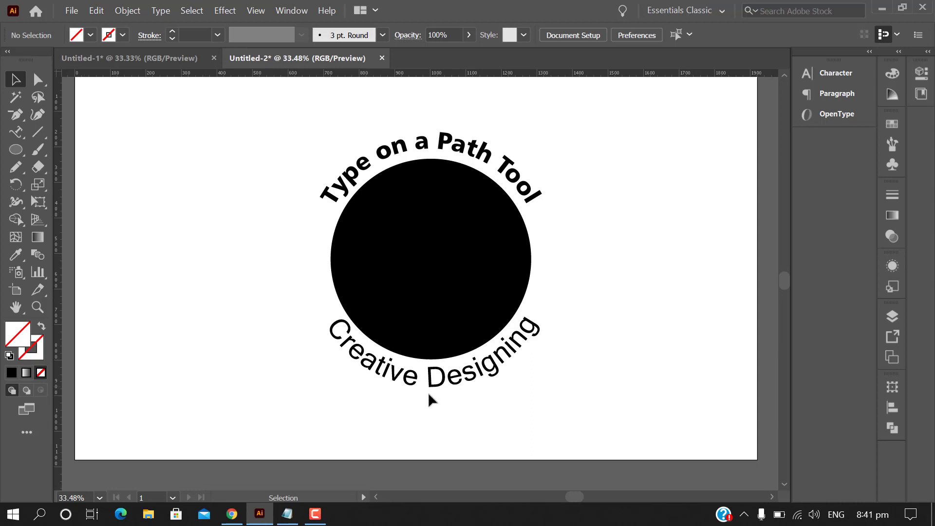
left_click(352, 403)
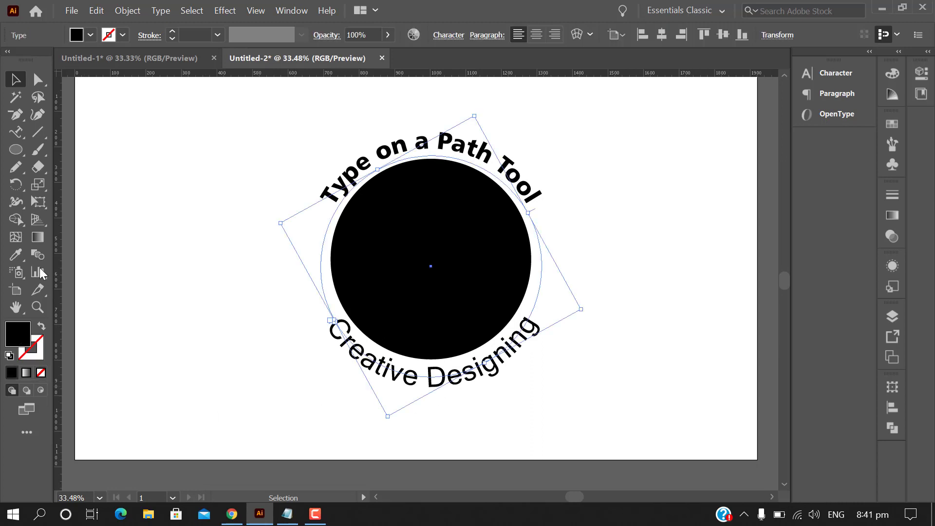
- Cancel the path options and Alt-drag a copy of the whole badge to the left
left_click(20, 132)
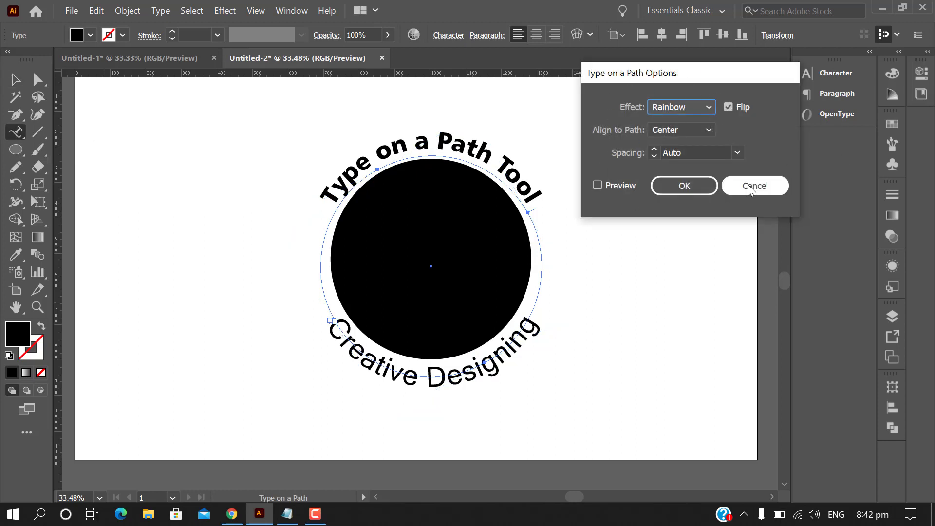
left_click(753, 186)
left_click(15, 79)
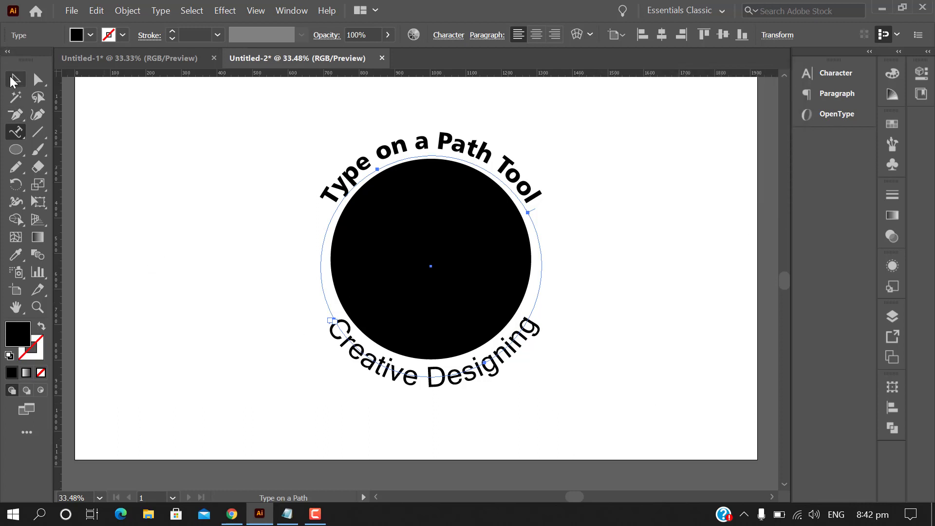
left_click(173, 224)
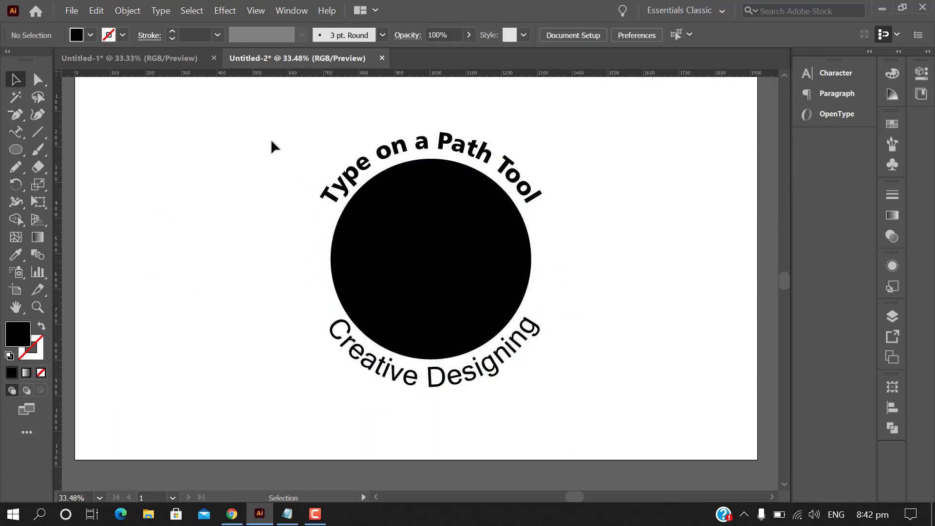
left_click_drag(272, 143, 546, 438)
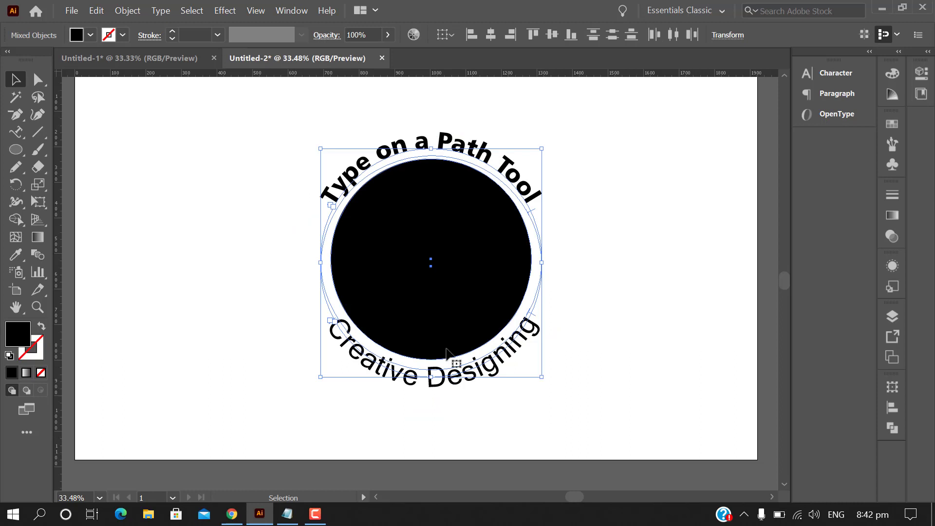
left_click_drag(457, 317, 179, 316)
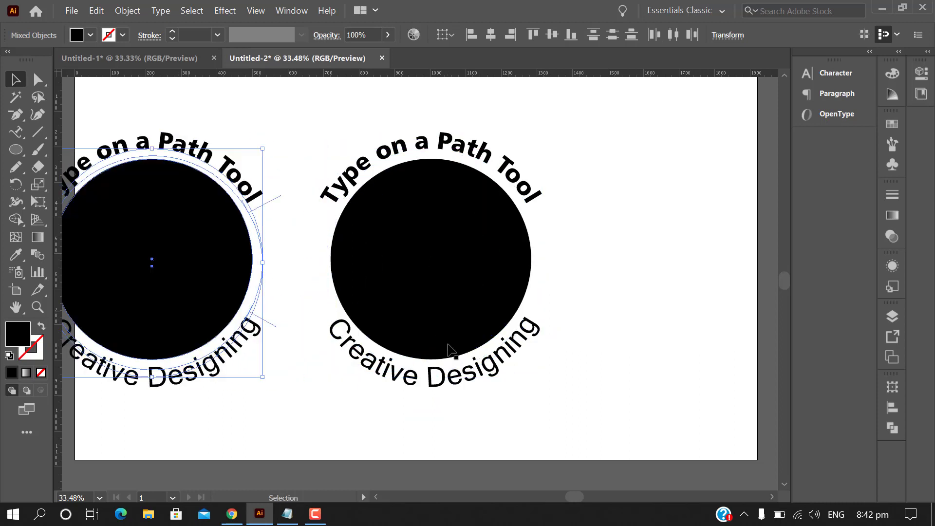
- Delete 'Creative Designing' from the right badge and select its remaining curved text
left_click(498, 373)
key("Delete")
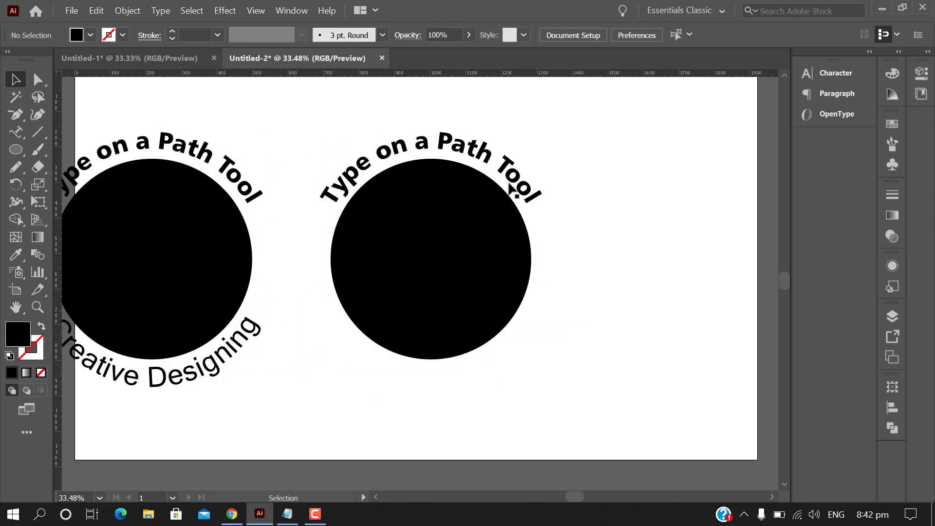
left_click(527, 167)
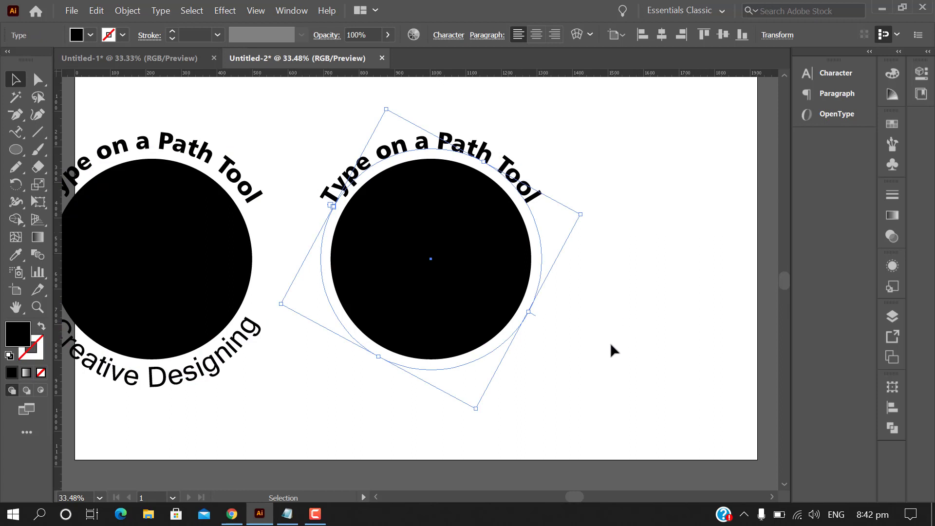
- At 50% zoom, slide the curved text to the top, bottom and inside of the right circle
key("ctrl+plus")
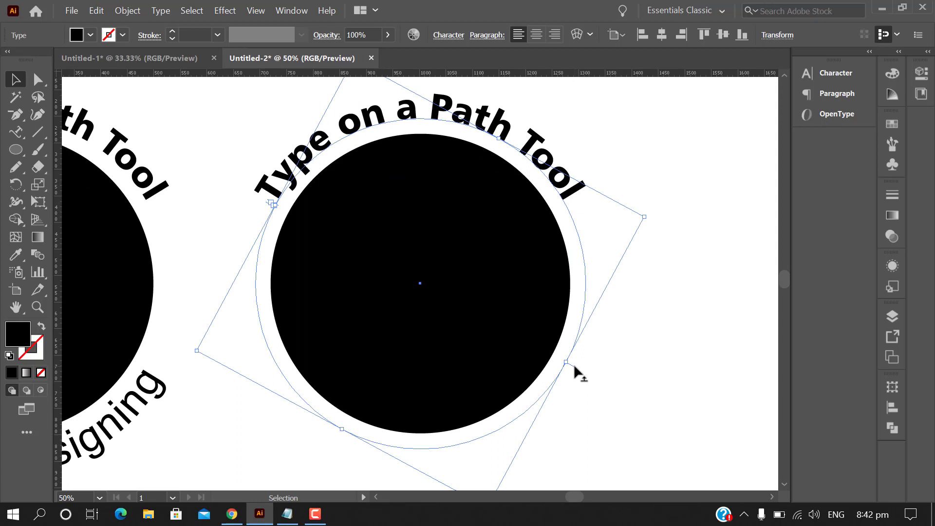
mouse_move(572, 363)
left_mouse_down()
mouse_move(613, 369)
mouse_move(560, 344)
left_mouse_up()
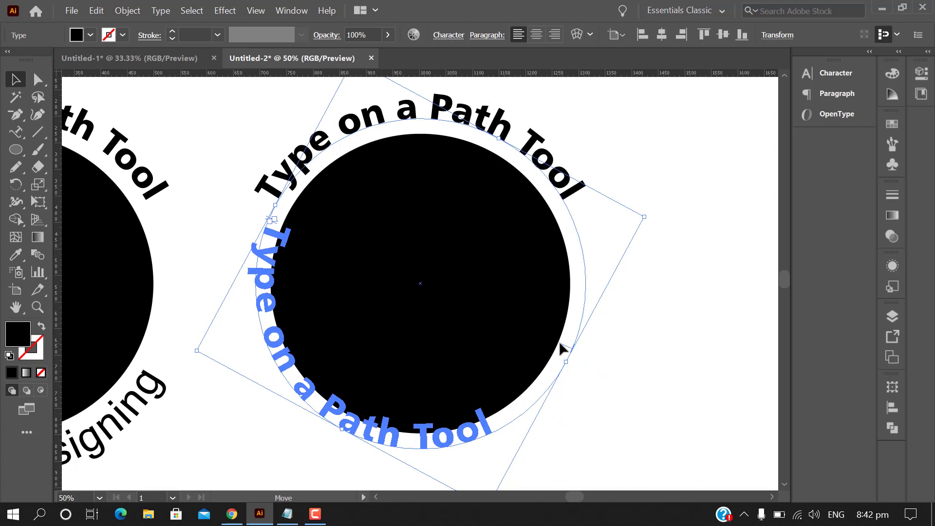
left_click_drag(560, 341, 595, 364)
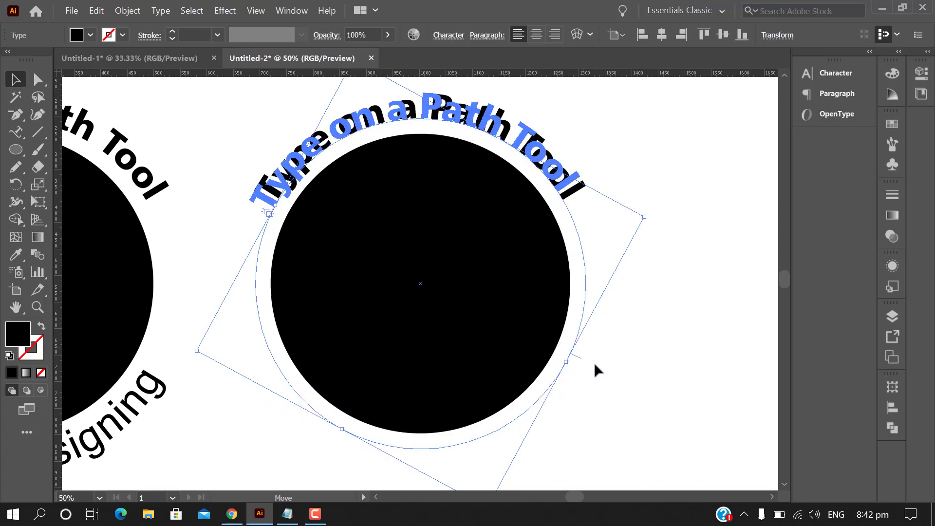
left_click_drag(593, 365, 588, 362)
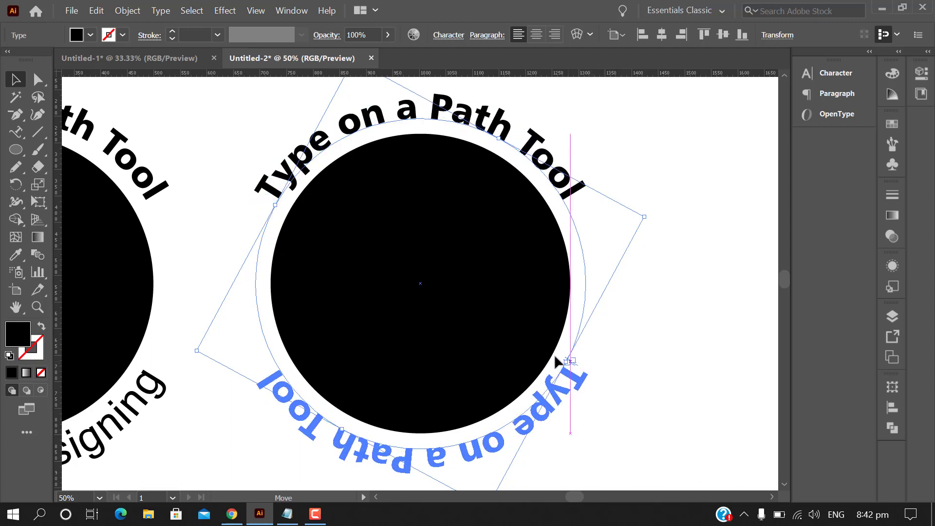
mouse_move(589, 367)
left_mouse_down()
mouse_move(555, 360)
mouse_move(570, 328)
mouse_move(564, 282)
mouse_move(553, 278)
mouse_move(585, 324)
mouse_move(571, 359)
mouse_move(563, 356)
mouse_move(572, 361)
mouse_move(560, 364)
mouse_move(574, 369)
mouse_move(559, 356)
mouse_move(574, 360)
mouse_move(560, 351)
mouse_move(548, 295)
mouse_move(576, 309)
mouse_move(601, 305)
mouse_move(592, 299)
mouse_move(588, 317)
mouse_move(566, 312)
mouse_move(606, 329)
mouse_move(615, 352)
mouse_move(565, 322)
mouse_move(595, 336)
mouse_move(605, 371)
mouse_move(597, 425)
mouse_move(583, 447)
mouse_move(643, 394)
mouse_move(611, 433)
mouse_move(586, 378)
mouse_move(559, 353)
mouse_move(530, 271)
mouse_move(543, 302)
mouse_move(495, 411)
mouse_move(367, 407)
mouse_move(286, 286)
mouse_move(307, 344)
mouse_move(293, 380)
mouse_move(337, 375)
left_mouse_up()
- Undo the last path-text move and zoom in on the right circle
left_click(619, 425)
key("ctrl+z")
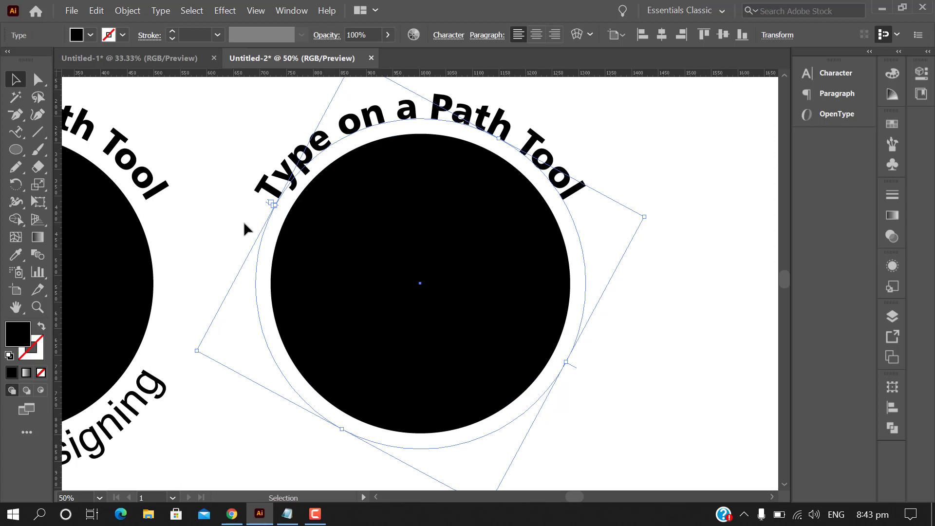
key("ctrl+plus")
key("ctrl+plus")
key("ctrl+plus")
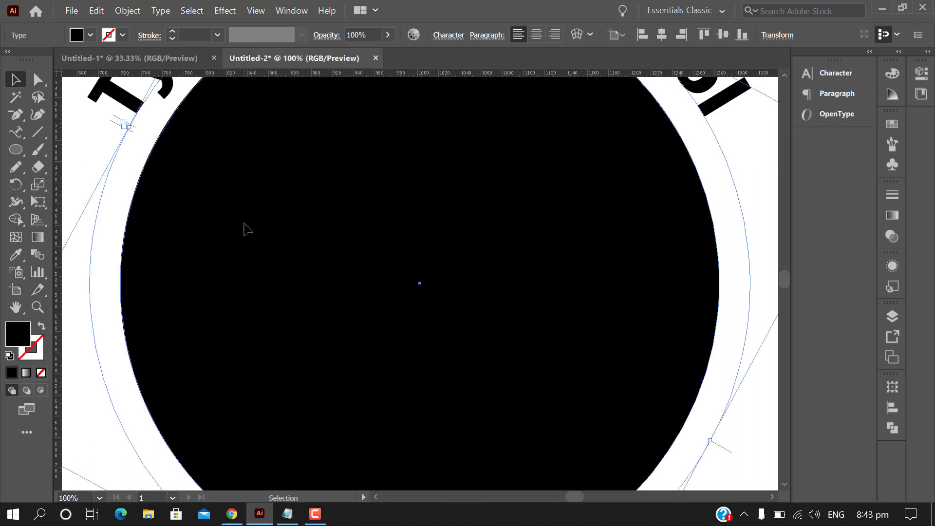
scroll(223, 232, "up", 3)
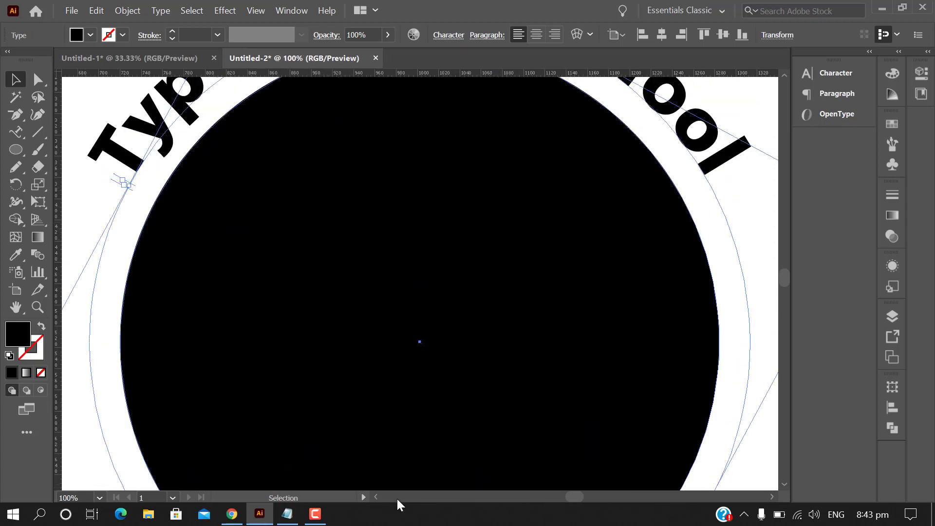
scroll(375, 497, "left", 3)
scroll(378, 459, "up", 2)
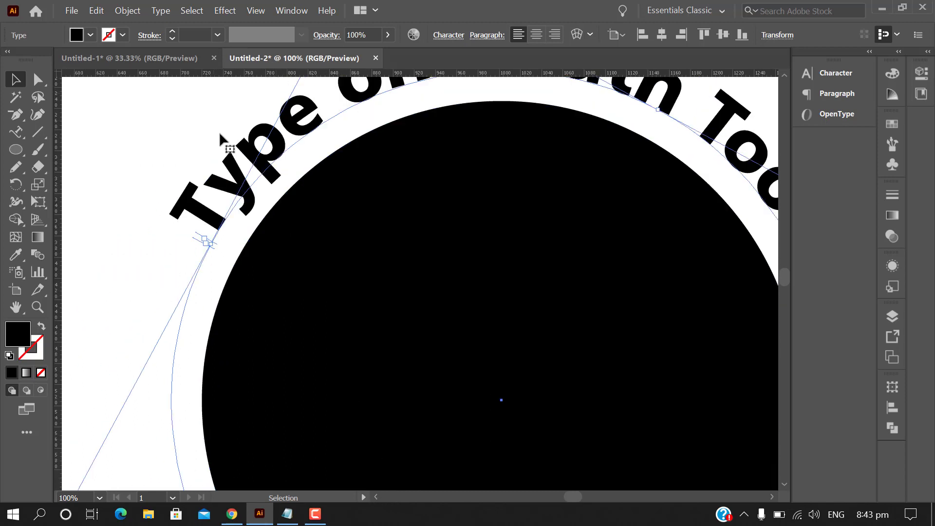
- Drag the curved text's left bracket lower along the circle, then zoom back to 50%
left_click(255, 261)
left_click(206, 214)
left_click_drag(193, 235, 160, 387)
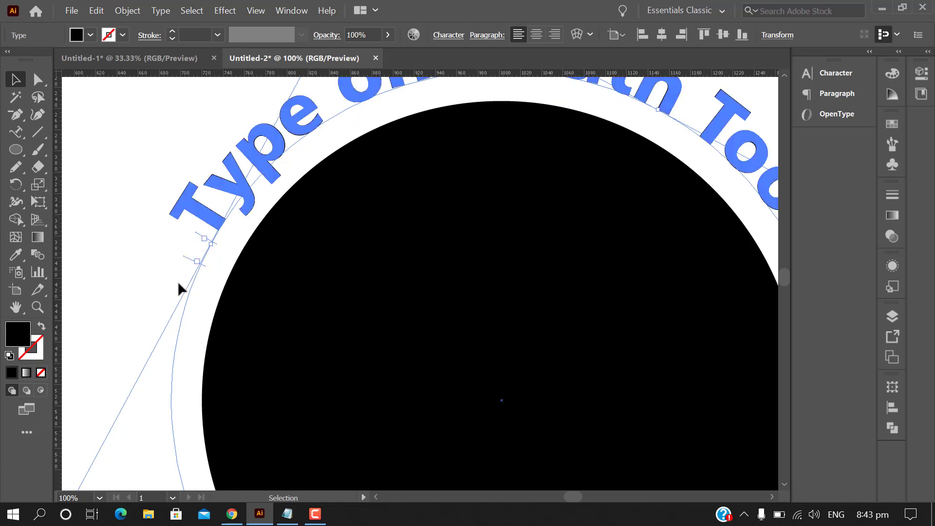
left_click_drag(178, 470, 180, 480)
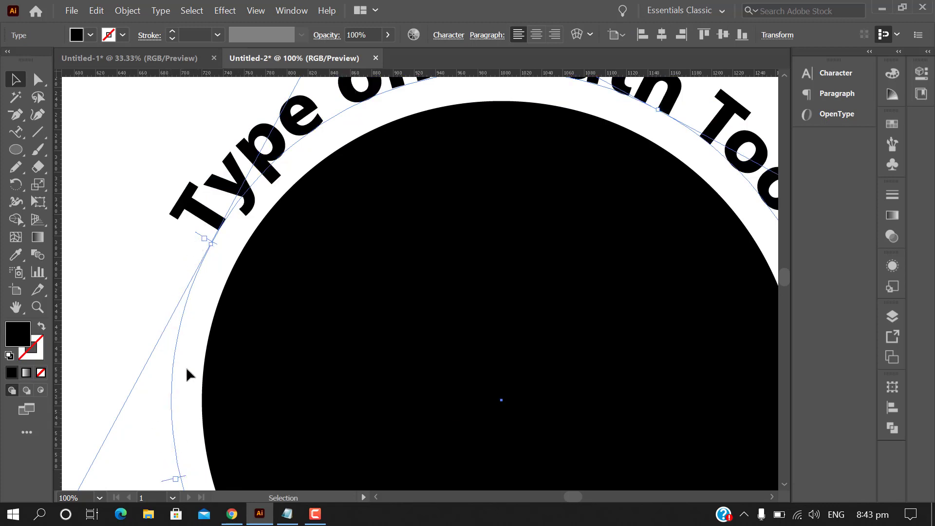
key("ctrl+minus")
key("ctrl+minus")
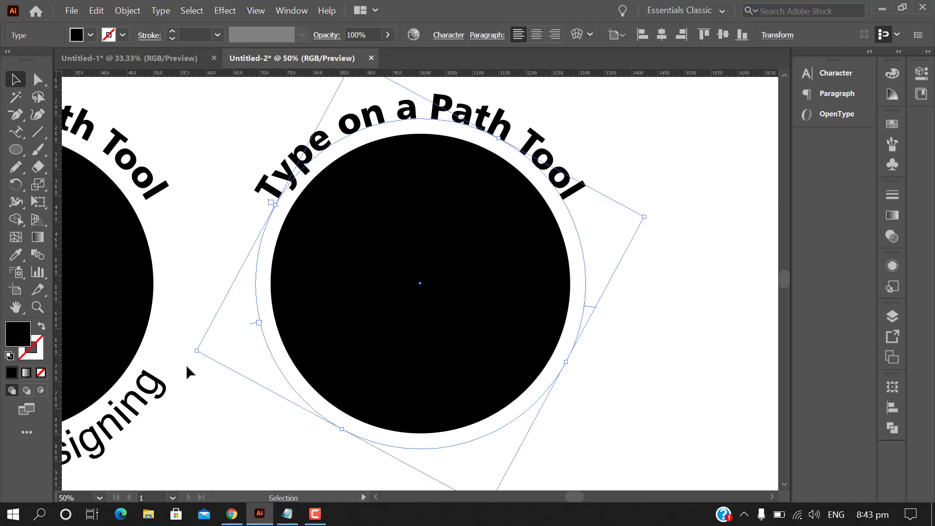
- Drag the path text's start bracket around the circle to the upper left, then zoom out to 25%
left_click_drag(251, 323, 418, 474)
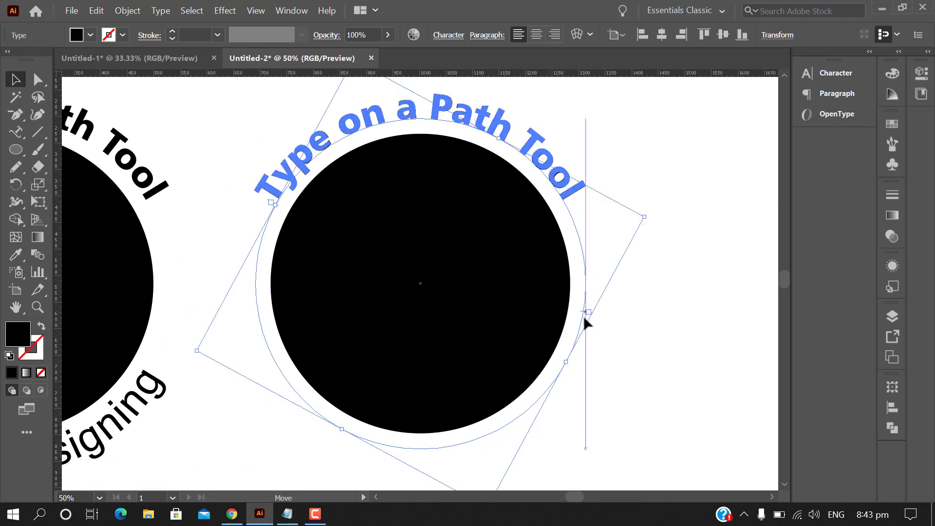
left_click_drag(579, 339, 495, 433)
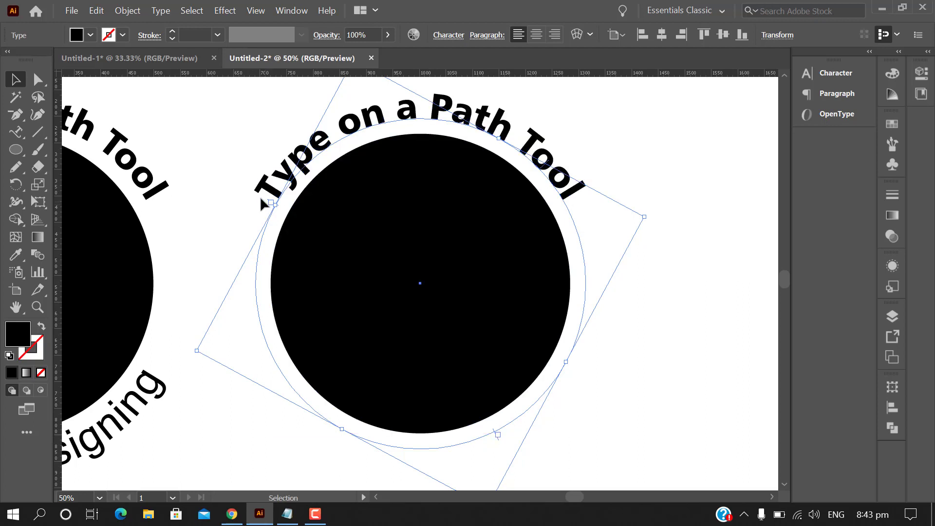
mouse_move(269, 203)
left_mouse_down()
mouse_move(262, 215)
mouse_move(247, 218)
mouse_move(246, 208)
mouse_move(241, 327)
mouse_move(254, 381)
mouse_move(293, 409)
mouse_move(500, 427)
mouse_move(457, 427)
mouse_move(484, 428)
mouse_move(509, 407)
mouse_move(590, 314)
mouse_move(615, 233)
mouse_move(595, 171)
mouse_move(475, 128)
mouse_move(402, 119)
mouse_move(298, 147)
left_mouse_up()
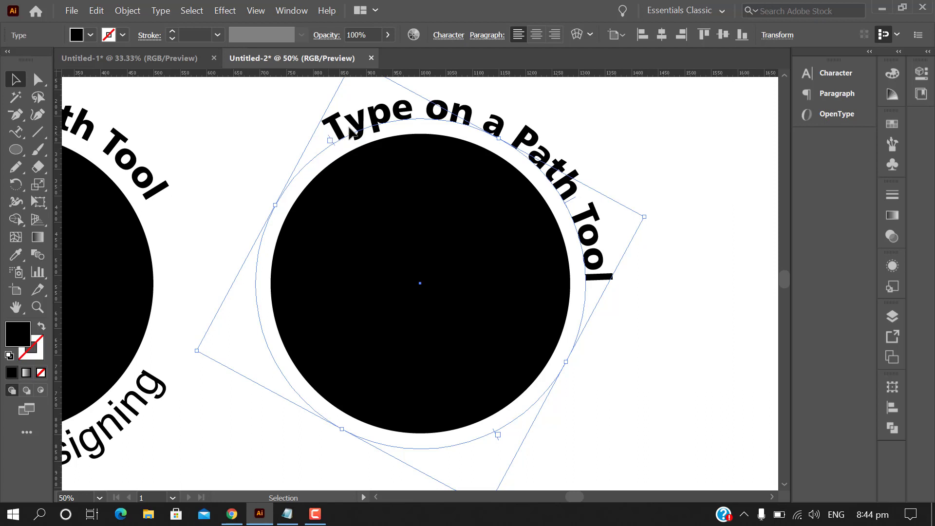
mouse_move(328, 137)
left_mouse_down()
mouse_move(580, 170)
mouse_move(544, 441)
mouse_move(284, 326)
mouse_move(292, 204)
left_mouse_up()
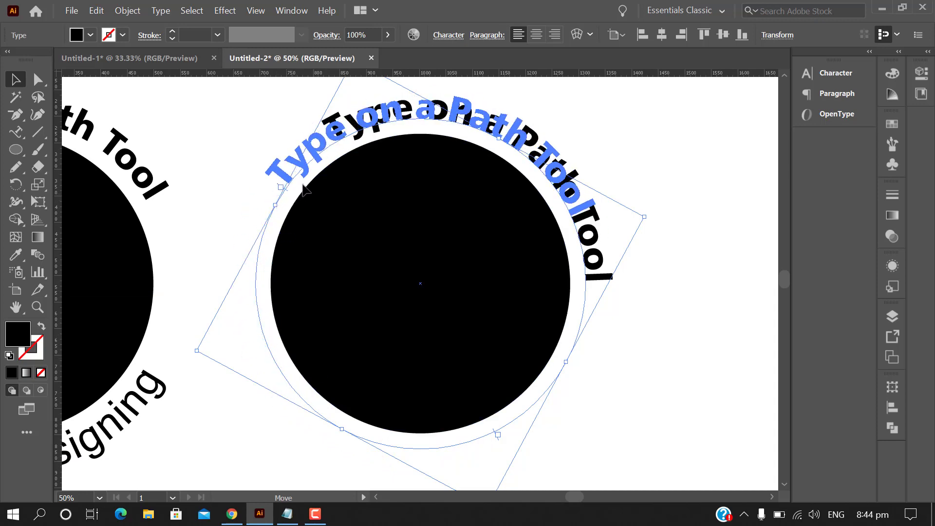
left_click_drag(290, 205, 294, 171)
left_click(679, 367)
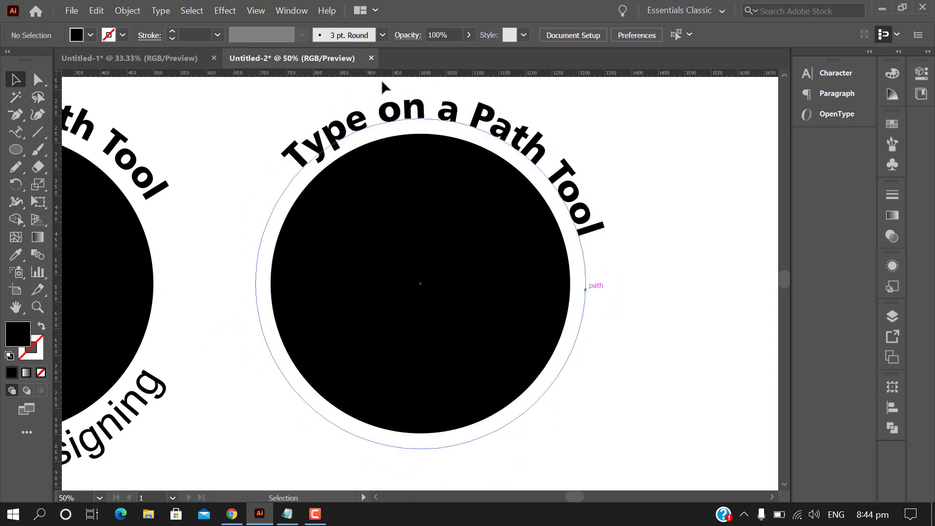
scroll(633, 343, "up", 1)
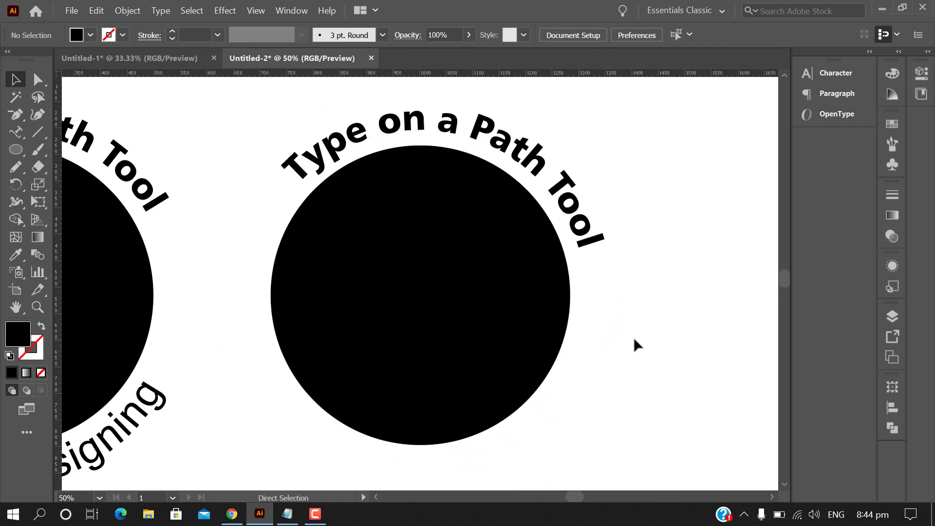
key("ctrl+minus")
key("ctrl+minus")
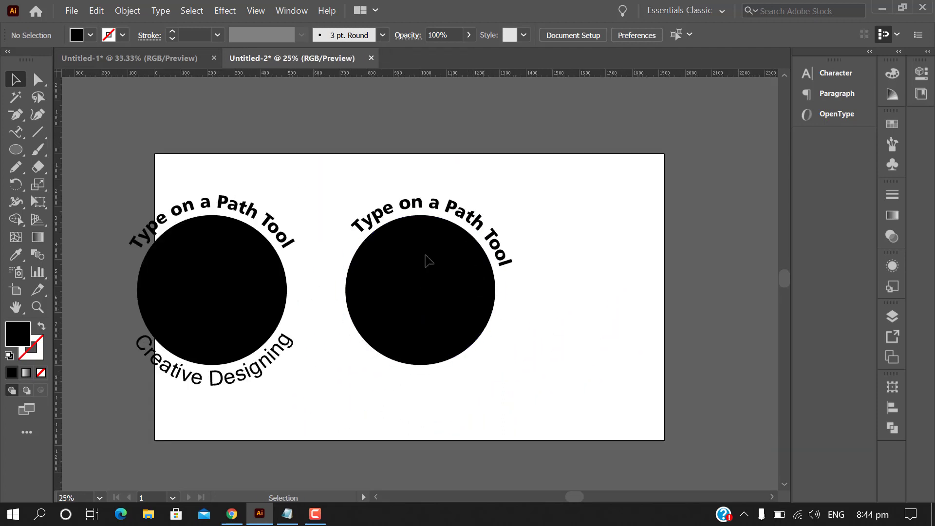
- Delete the right badge and move the left badge to the artboard centre
left_click(429, 261)
key("Delete")
left_click_drag(194, 154, 249, 377)
left_click_drag(242, 322, 423, 322)
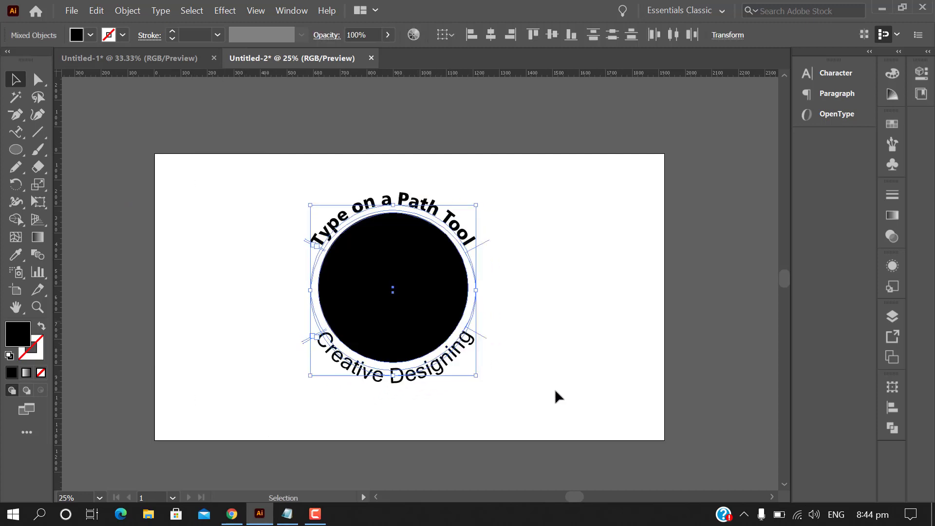
left_click(558, 397)
- Turn the badge circle into a hollow black ring with a 4 pt stroke
left_click(433, 306)
key("x")
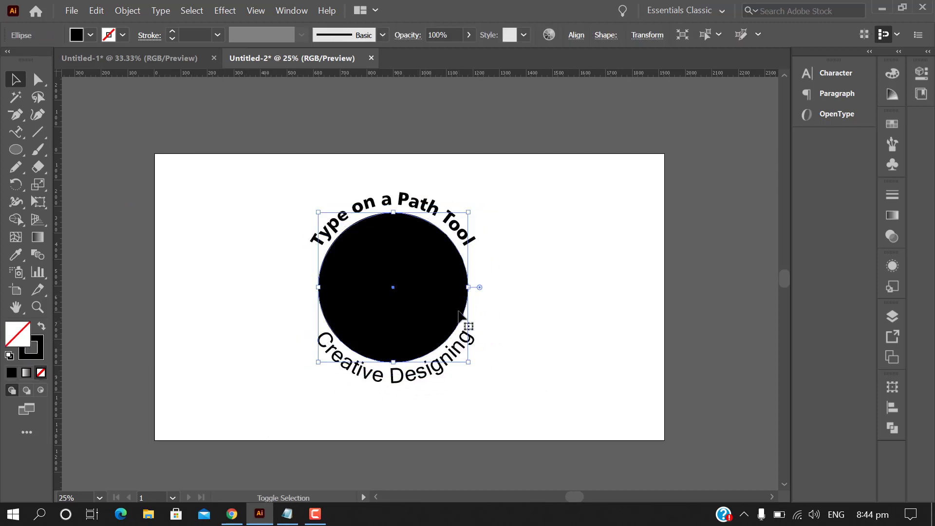
key("shift+x")
left_click(172, 31)
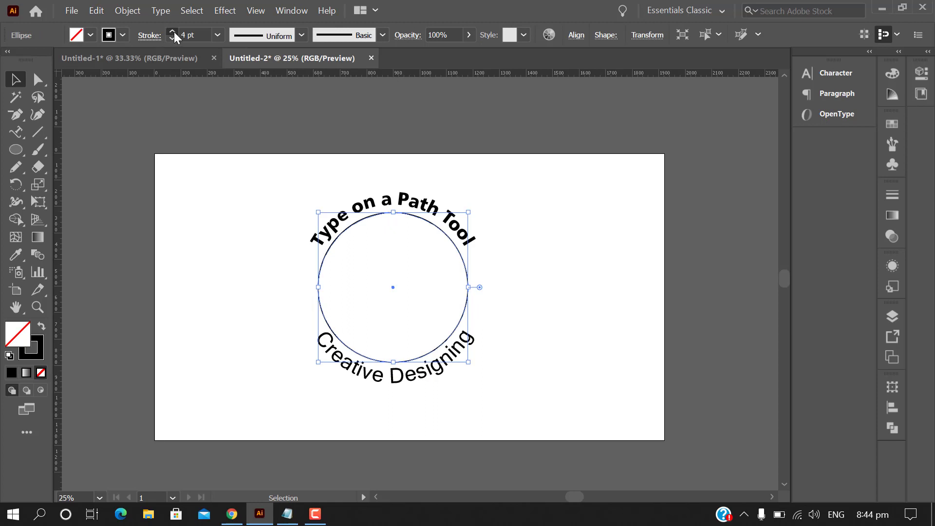
left_click(173, 31)
left_click(191, 285)
left_click(441, 209)
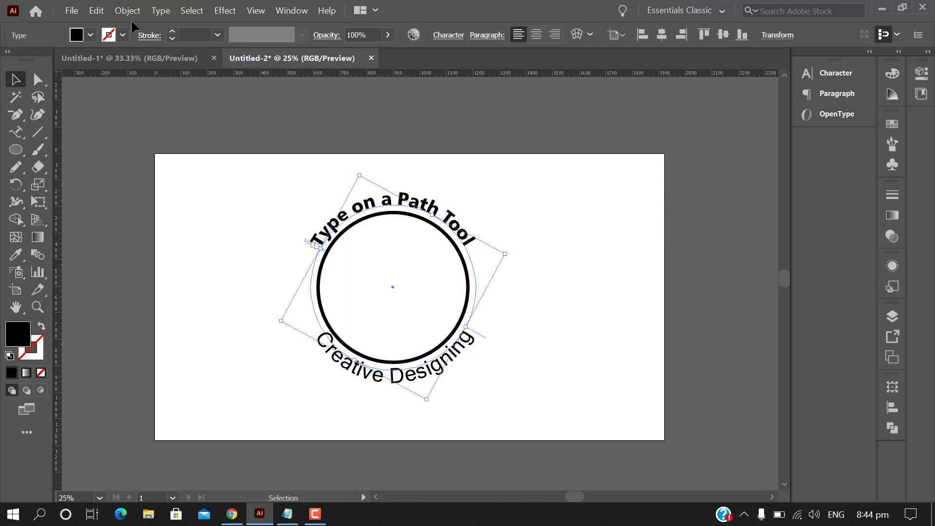
left_click(104, 38)
- Colour the top path text orange and the Creative Designing text red
left_click(143, 64)
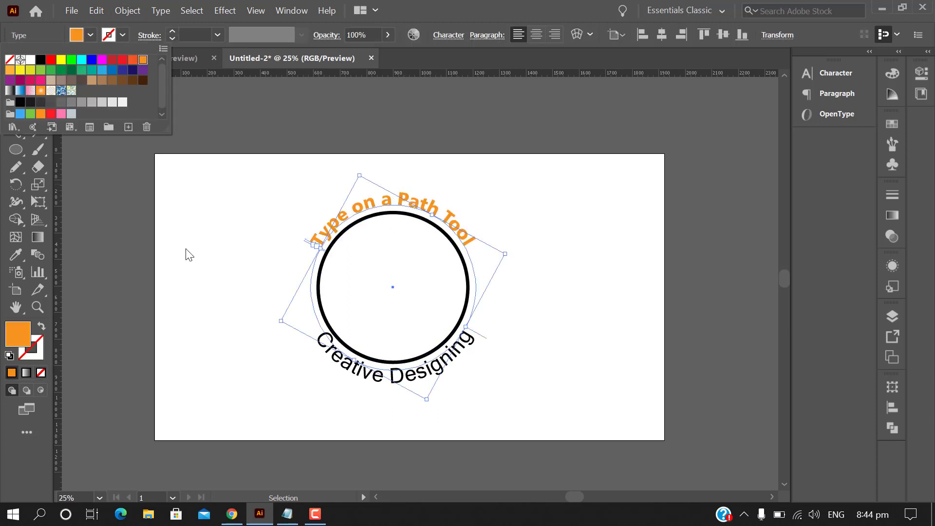
left_click(379, 402)
left_click(381, 381)
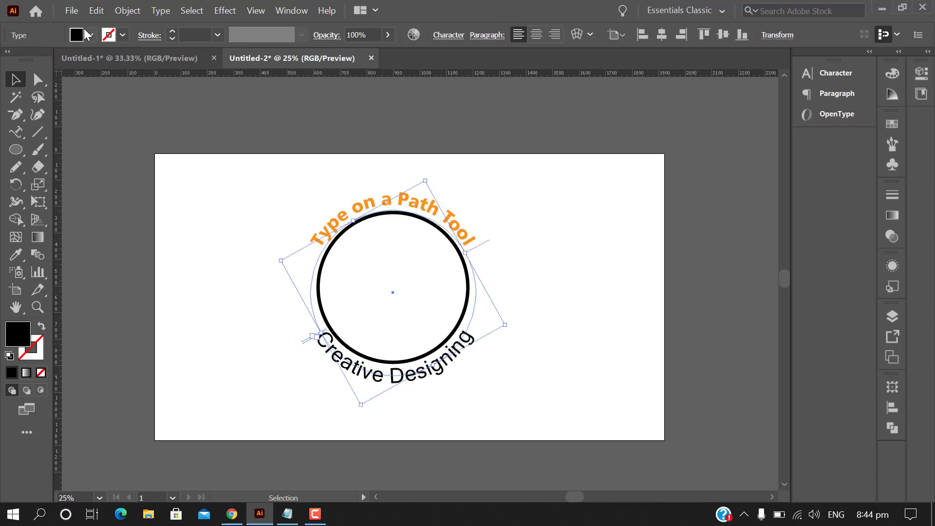
left_click(90, 35)
left_click(114, 60)
left_click(198, 306)
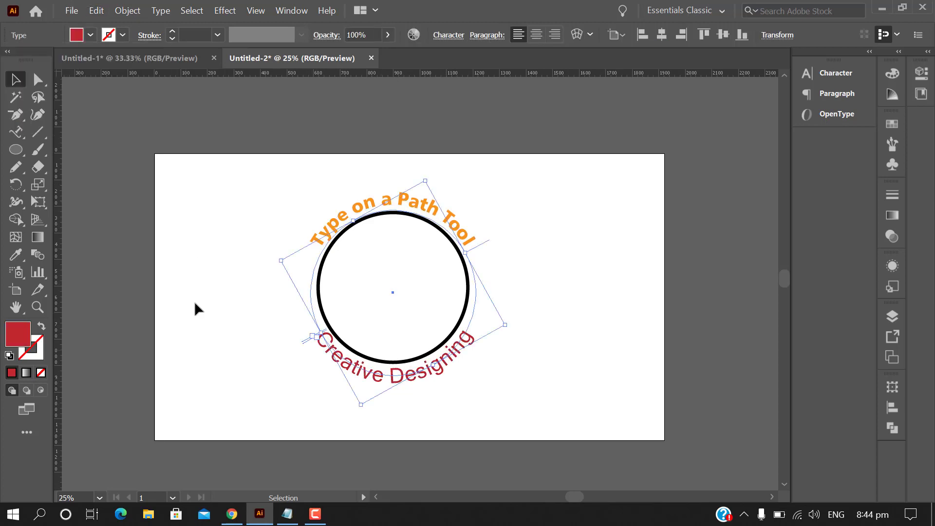
- Create a smaller concentric copy of the circle inside the ring
left_click(467, 313)
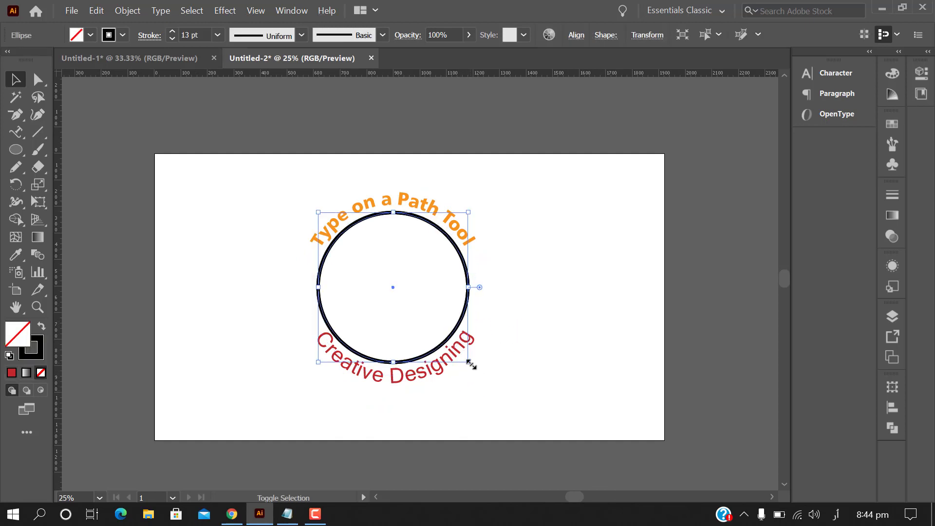
left_click_drag(471, 364, 467, 351)
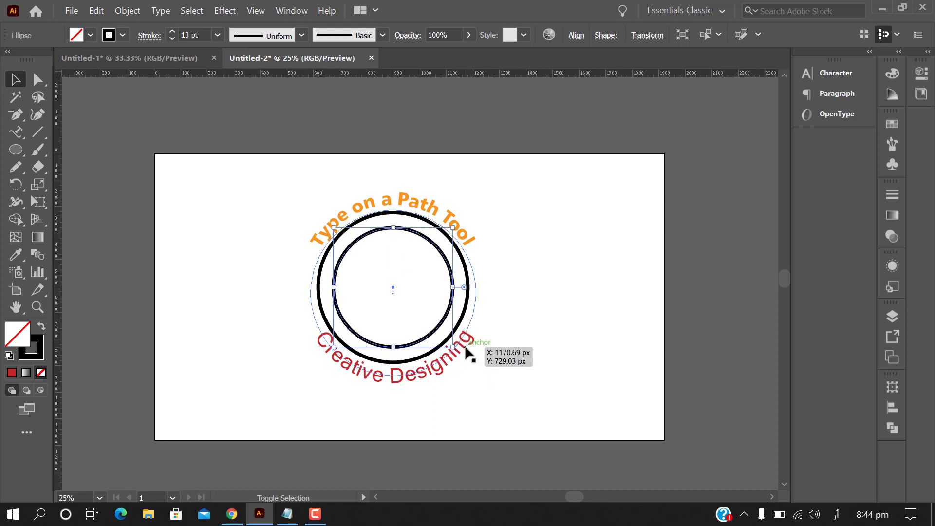
left_click(539, 416)
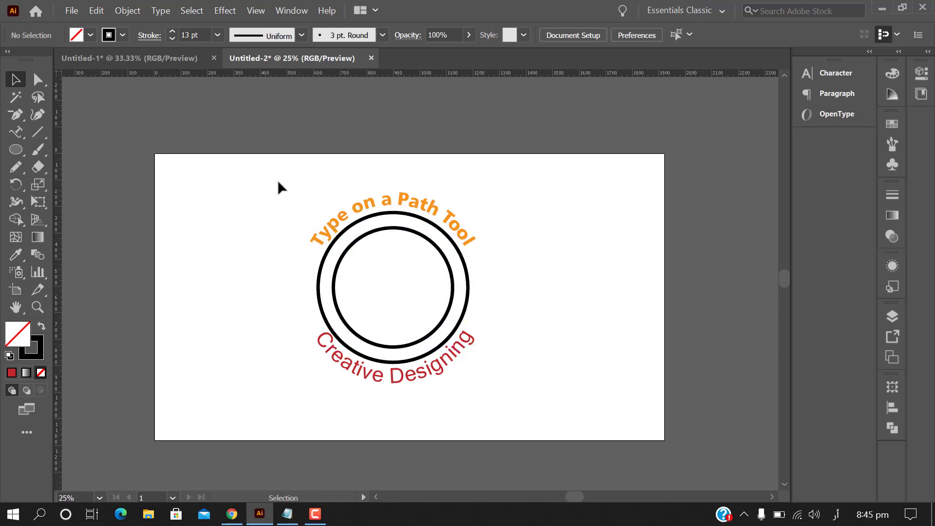
- Enlarge the whole badge, nudge it down, and shrink the inner circle slightly
mouse_move(279, 183)
left_mouse_down()
mouse_move(508, 416)
mouse_move(498, 408)
left_mouse_up()
left_click(561, 392)
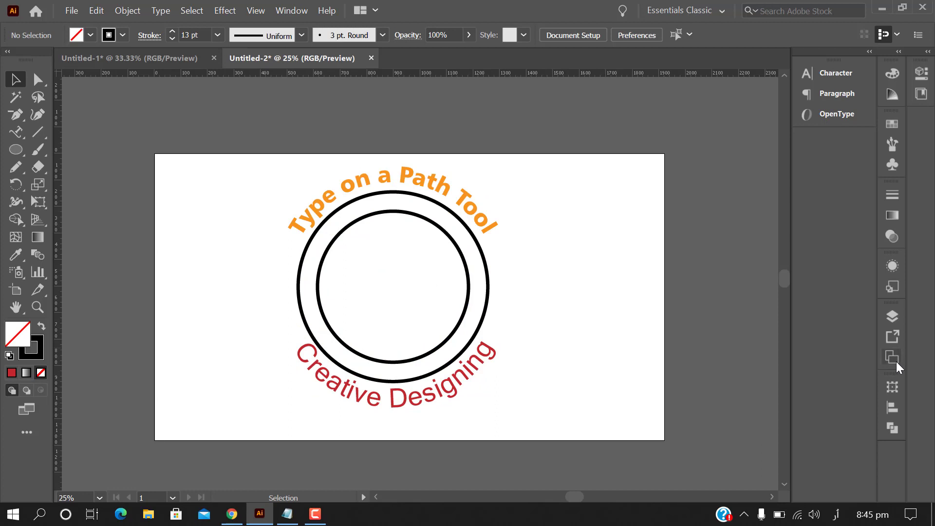
left_click_drag(253, 155, 537, 414)
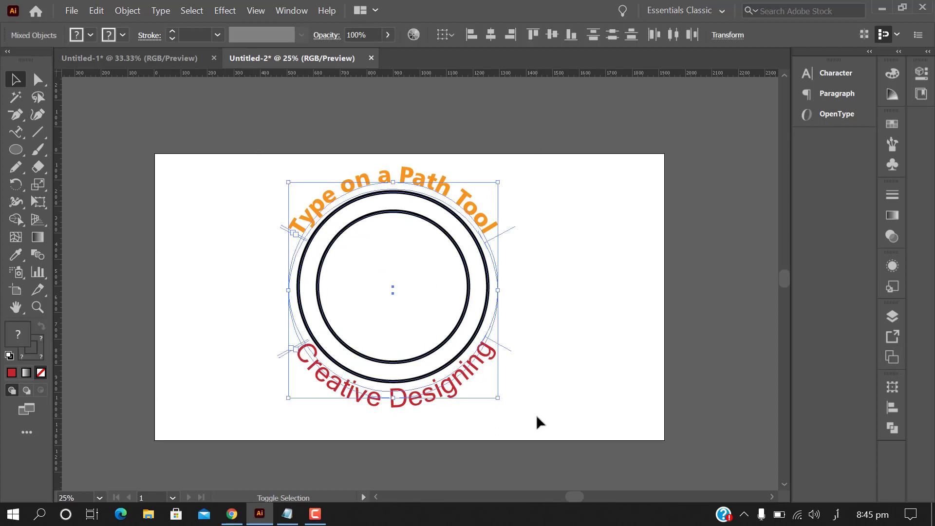
key("Down")
key("Down")
key("Down")
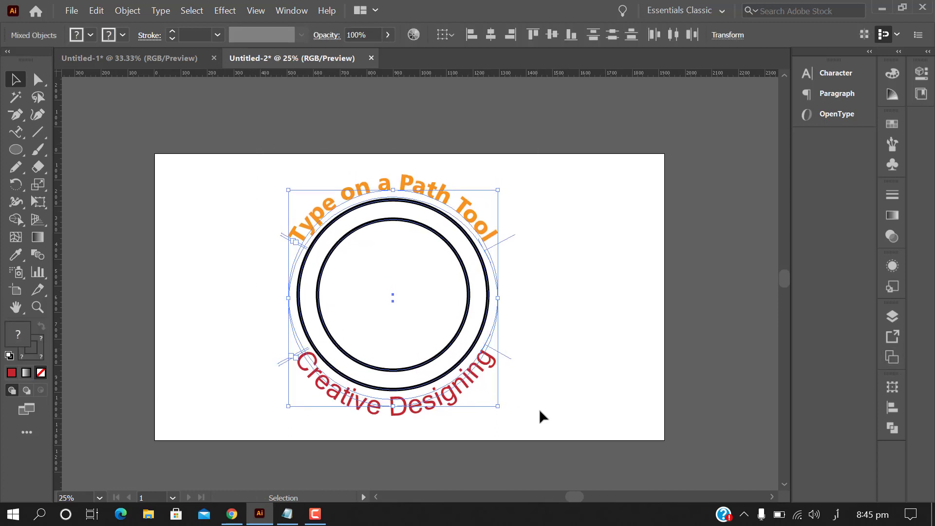
left_click(466, 440)
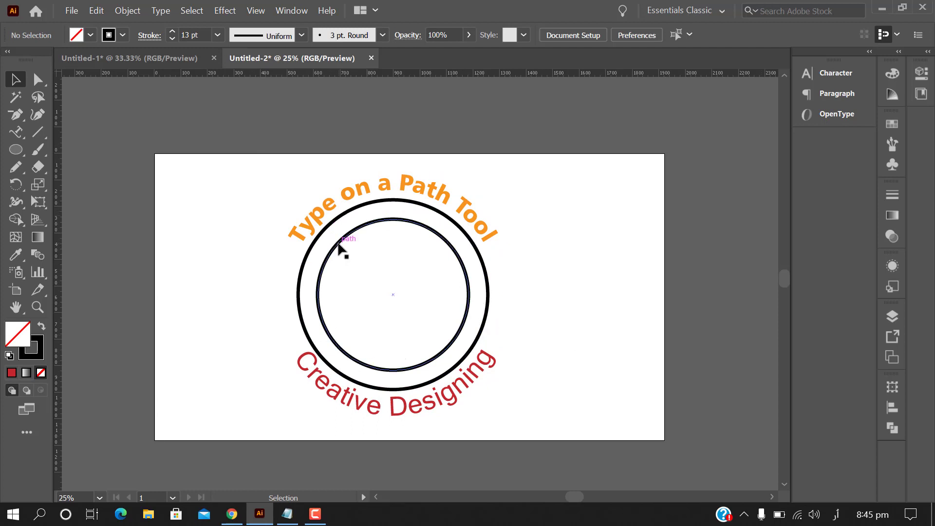
left_click(340, 244)
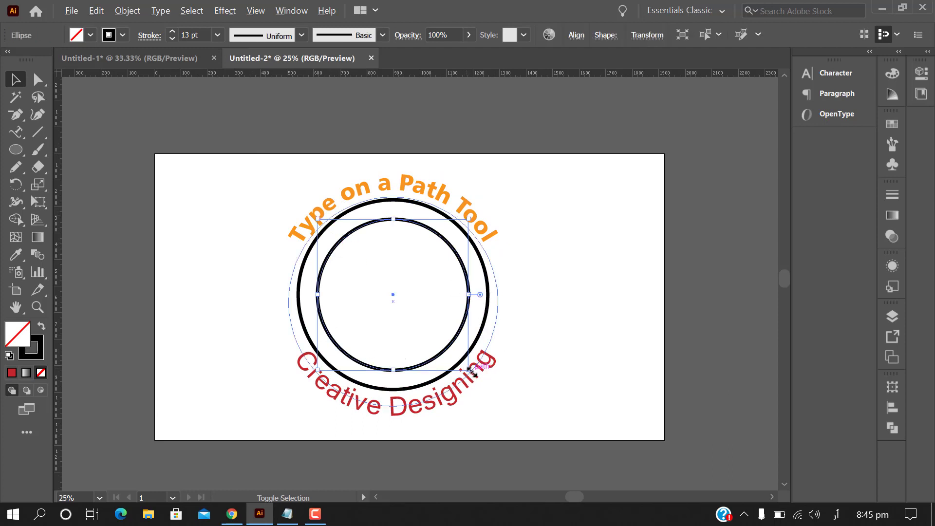
left_click_drag(470, 371, 466, 367)
left_click(592, 372)
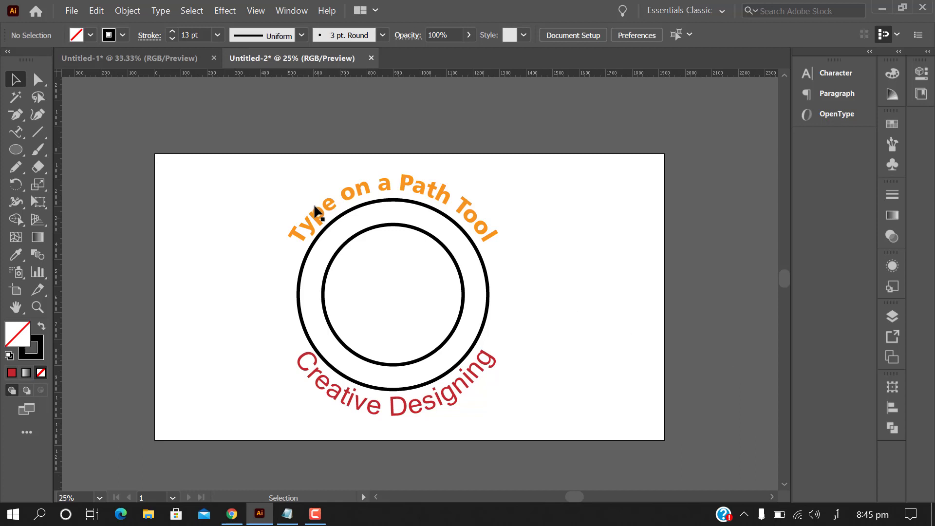
- Add a new second artboard from the Artboards panel
left_click(893, 357)
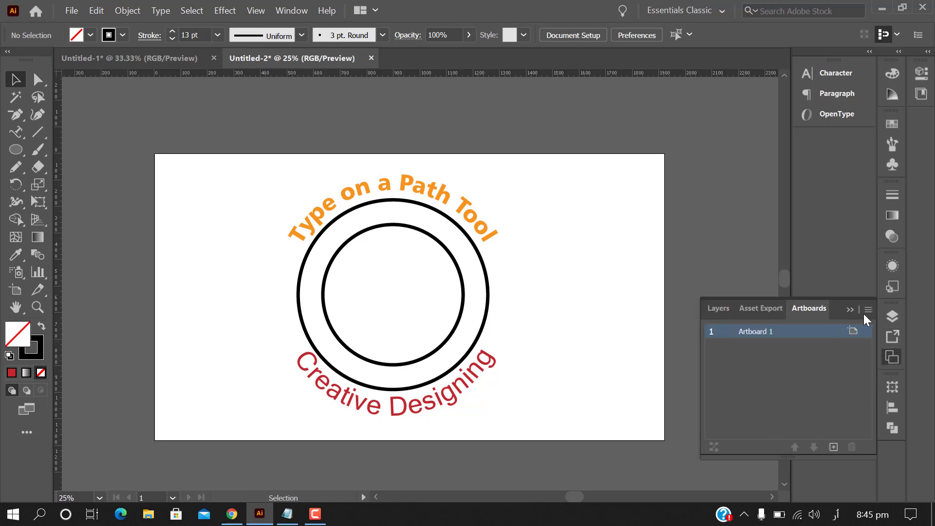
left_click(834, 447)
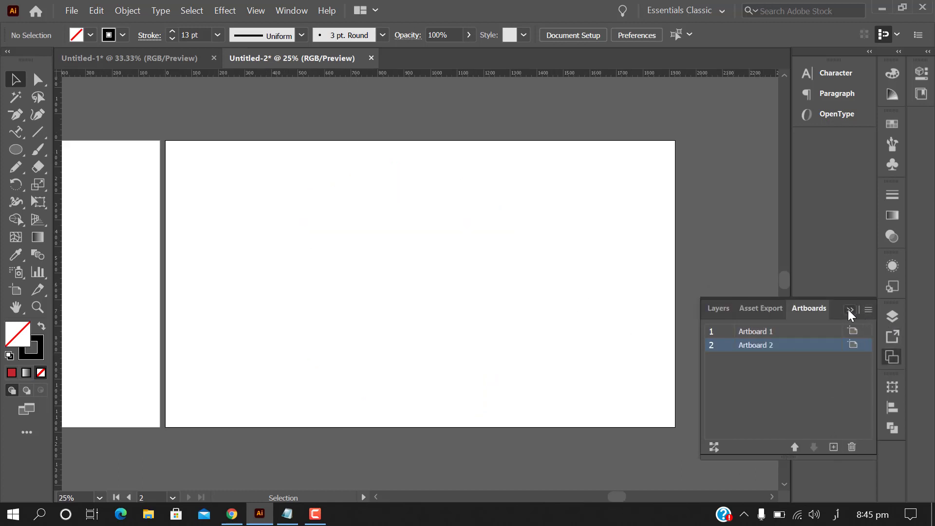
left_click(849, 309)
- Place vertical Lorem ipsum placeholder text on the new artboard and enlarge it upright
left_click(18, 136)
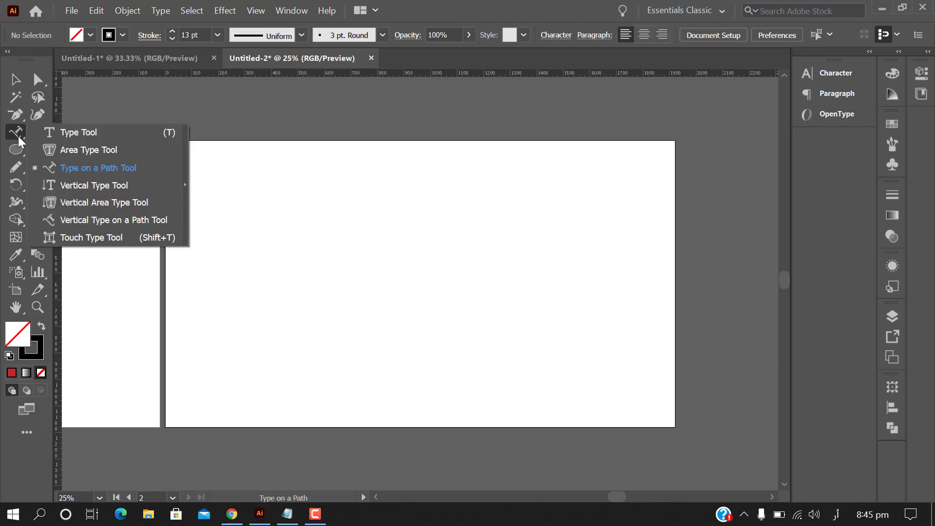
left_click(98, 185)
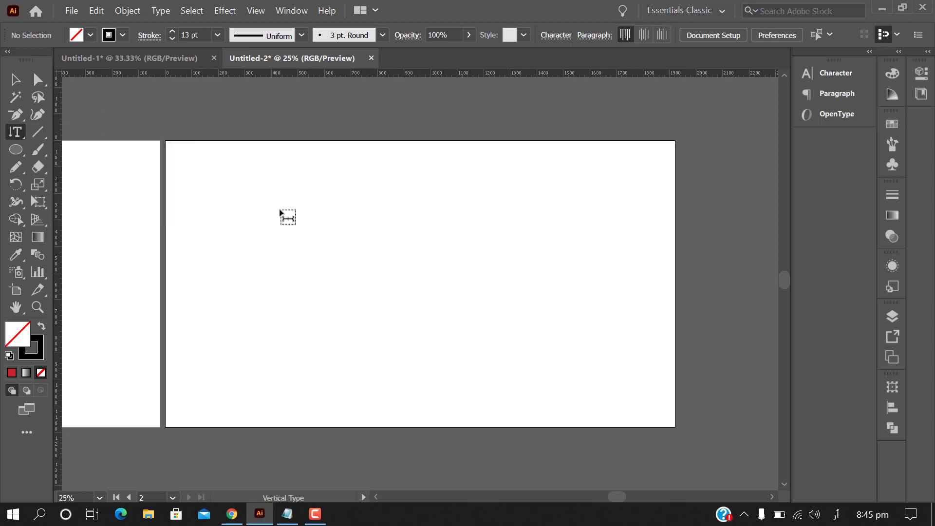
left_click(281, 211)
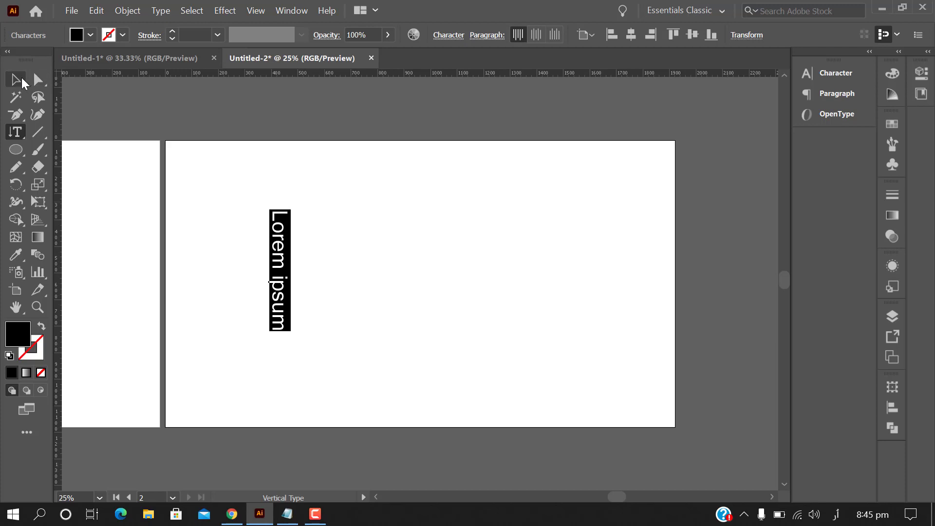
left_click(22, 79)
mouse_move(292, 333)
left_mouse_down()
mouse_move(341, 386)
mouse_move(261, 166)
left_mouse_up()
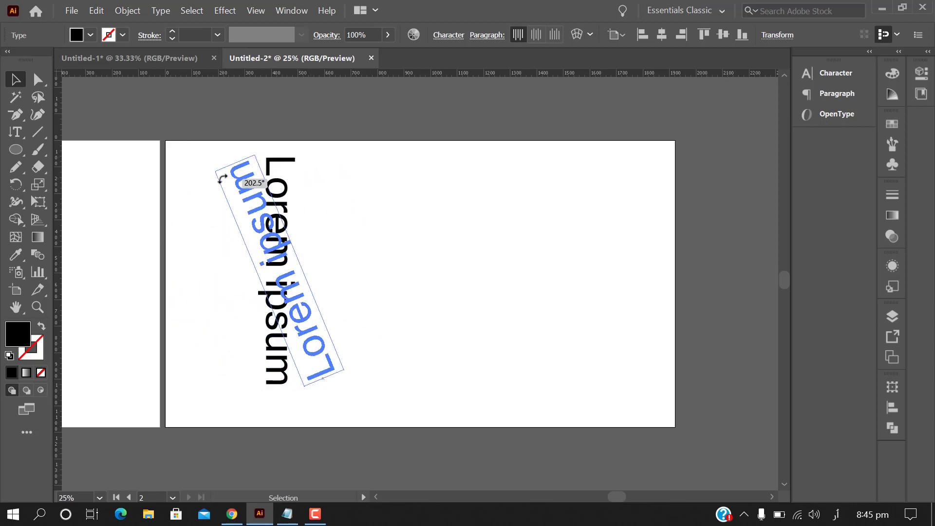
key("ctrl+z")
key("ctrl+z")
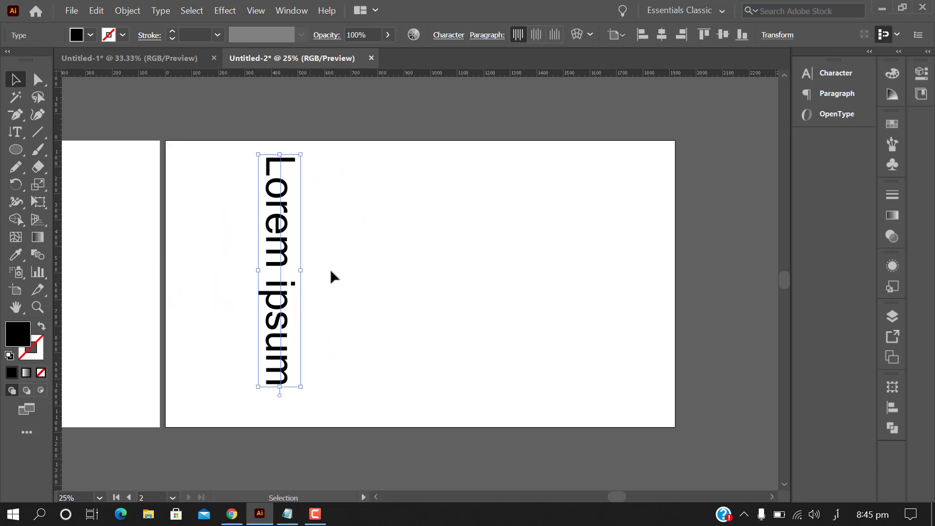
- Replace the vertical placeholder text with the word 'Designing'
double_click(283, 312)
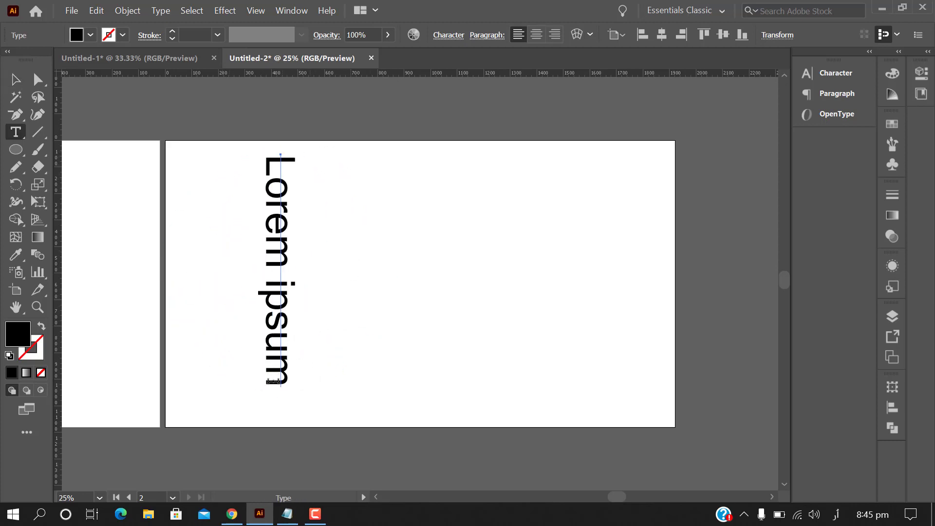
left_click_drag(274, 384, 286, 157)
type("ں")
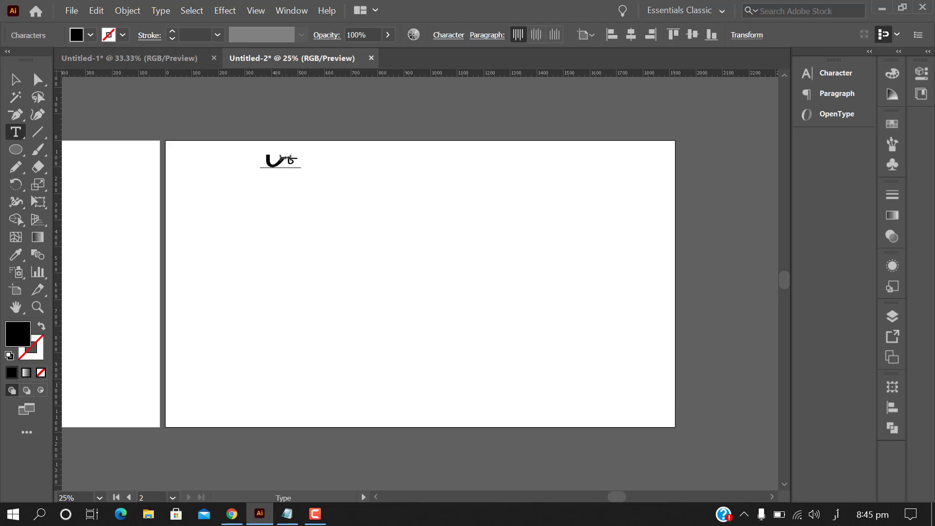
key("BackSpace")
key("alt+shift")
type("Desi")
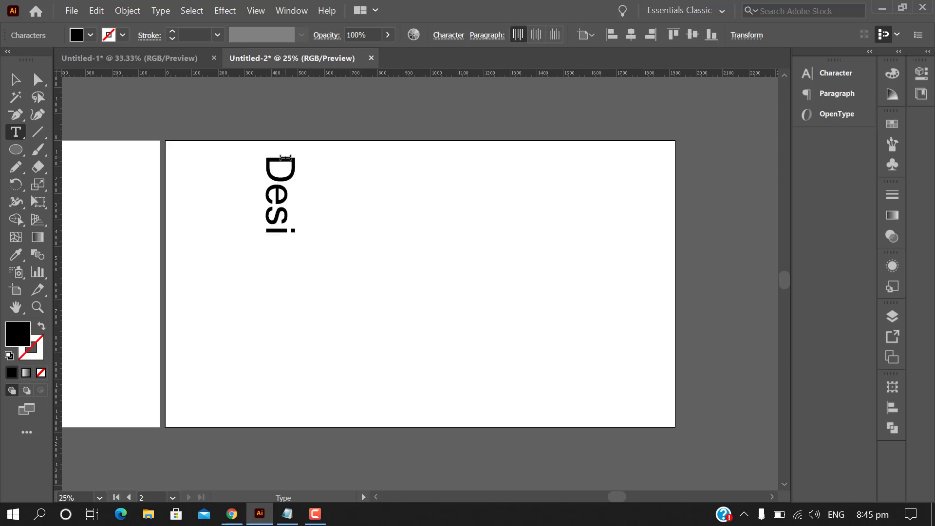
type("gning")
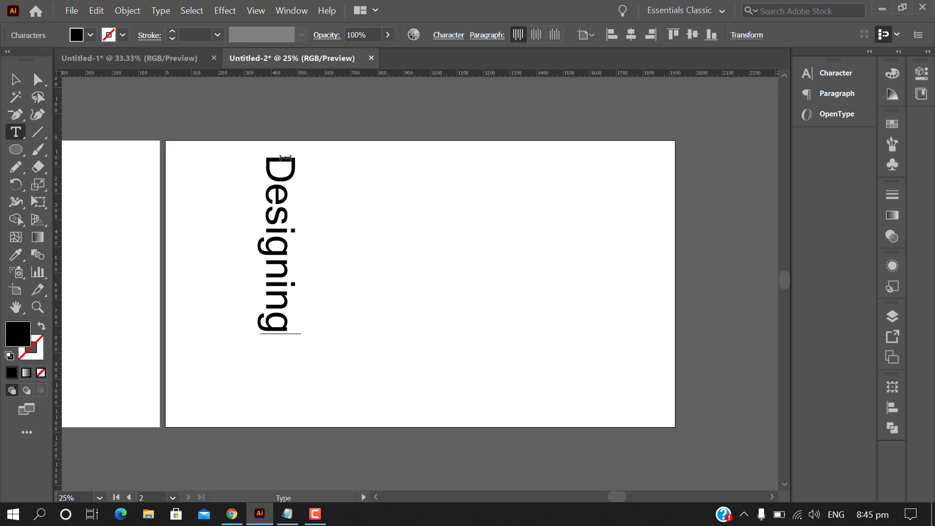
left_click(16, 80)
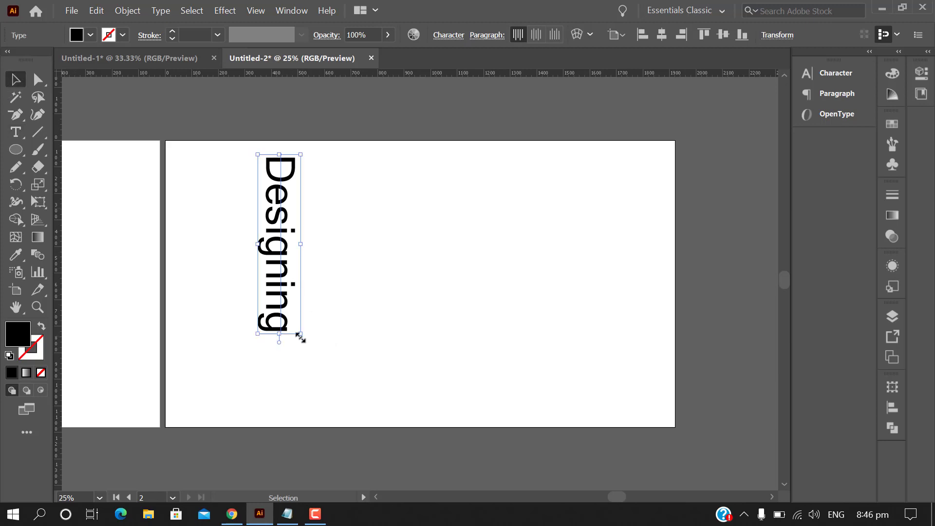
- Enlarge and nudge the vertical 'Designing' text, then delete it
mouse_move(302, 340)
left_mouse_down()
mouse_move(236, 173)
mouse_move(312, 350)
mouse_move(313, 385)
left_mouse_up()
key("shift+Down")
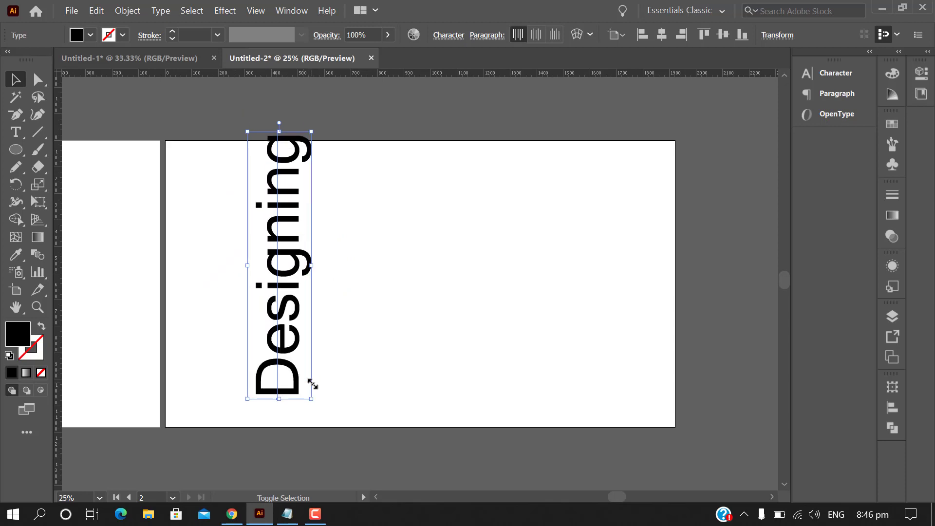
key("shift+Down")
key("shift+Left")
key("shift+Left")
key("shift+Left")
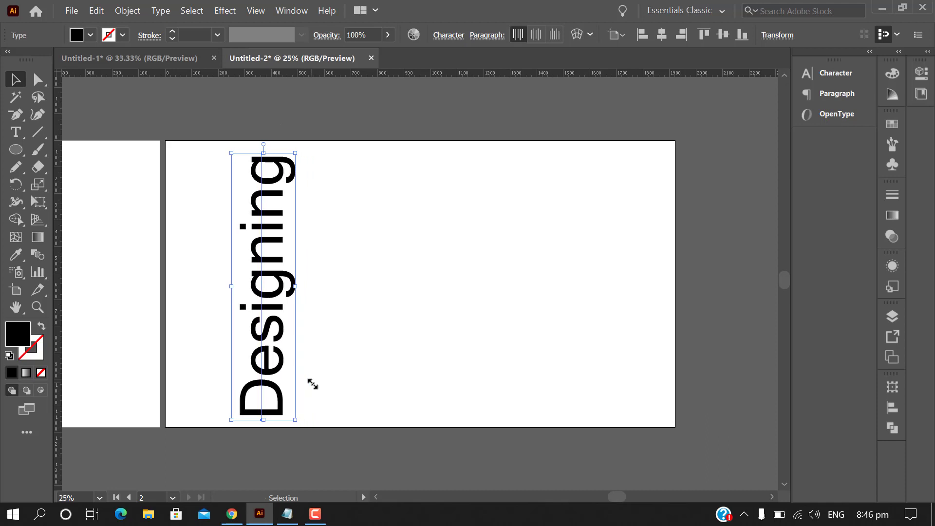
key("Delete")
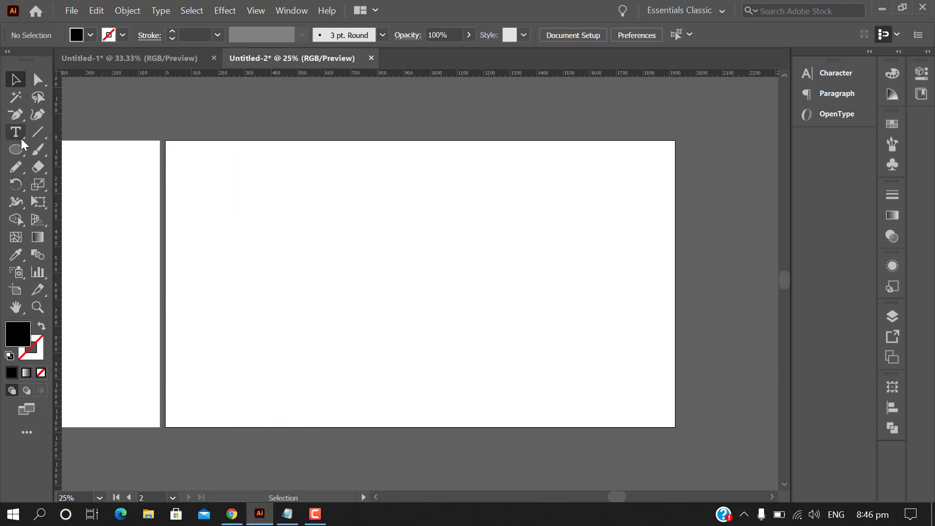
- Draw a large black rectangle over the second artboard and pick the Vertical Area Type Tool
left_click(22, 138)
right_click(21, 138)
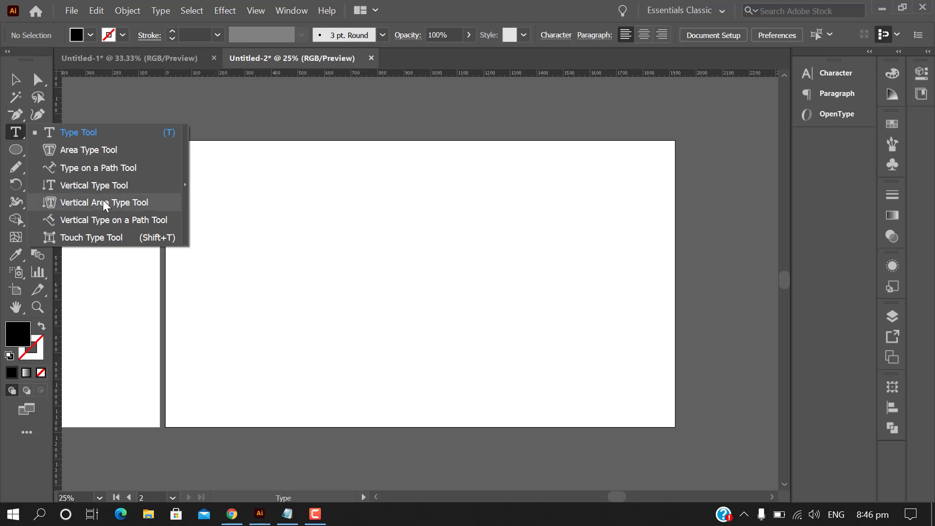
key("v")
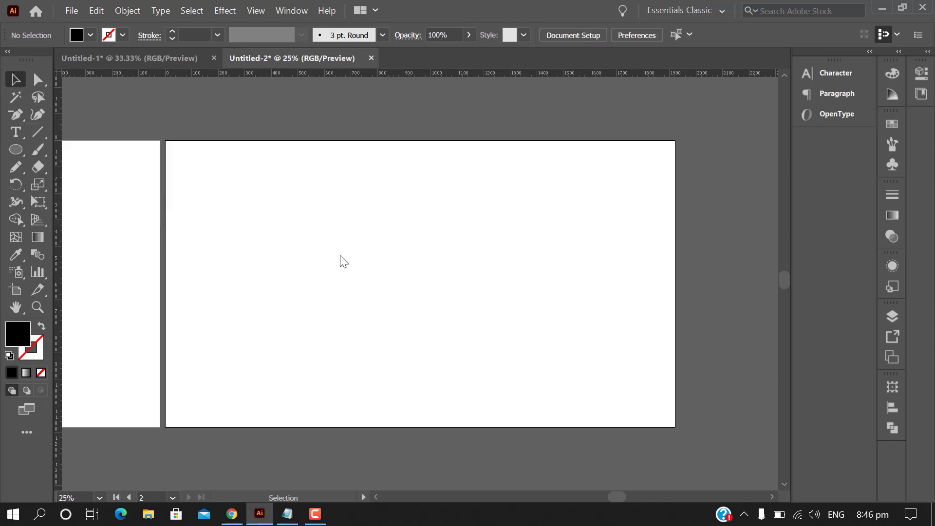
key("m")
left_click_drag(209, 187, 590, 382)
left_click(18, 132)
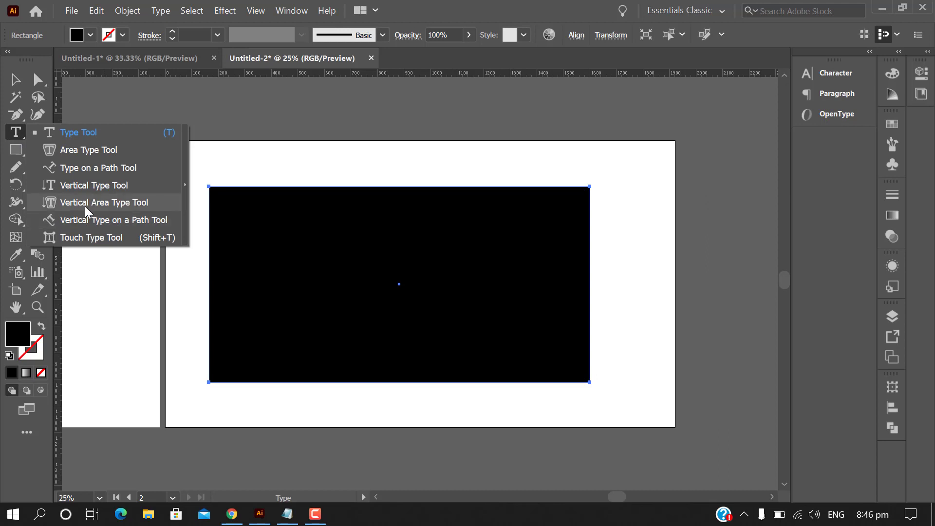
left_click(85, 206)
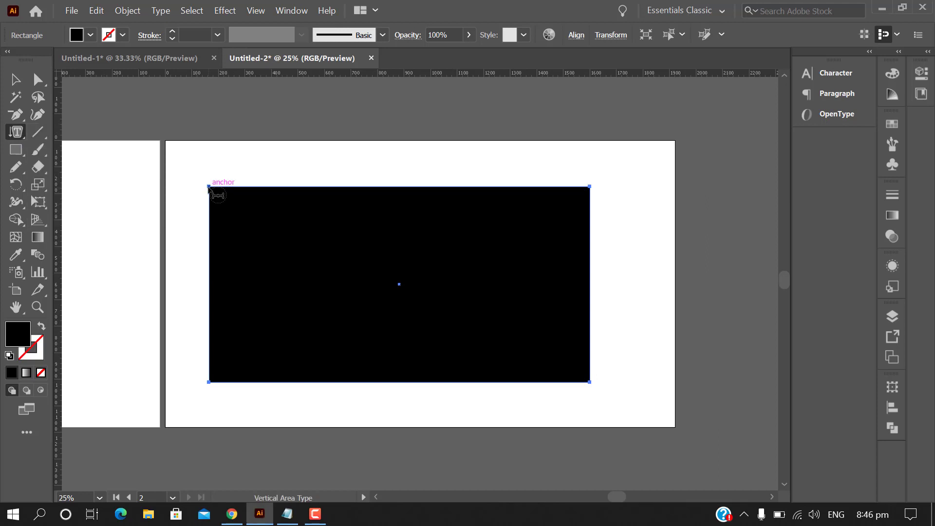
- Fill the rectangle with vertical area placeholder text and select the text frame
left_click(209, 187)
left_click(15, 80)
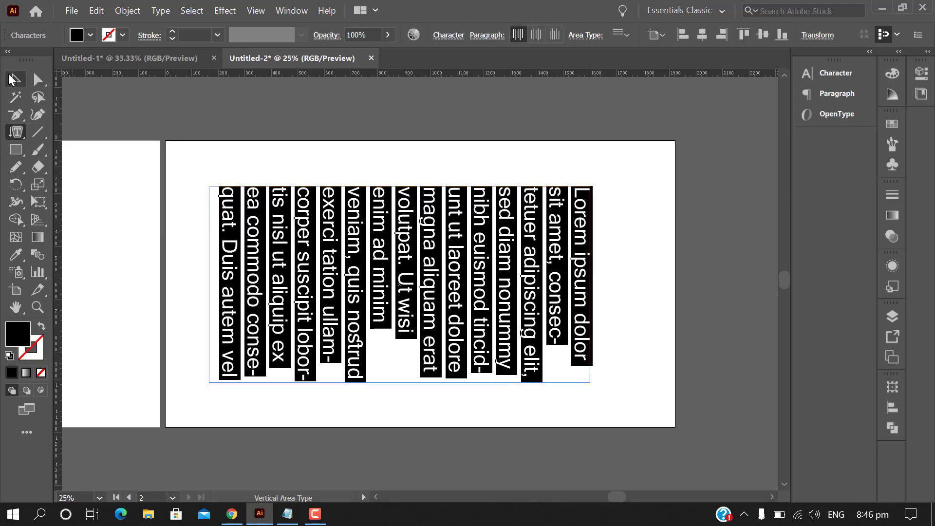
left_click(743, 423)
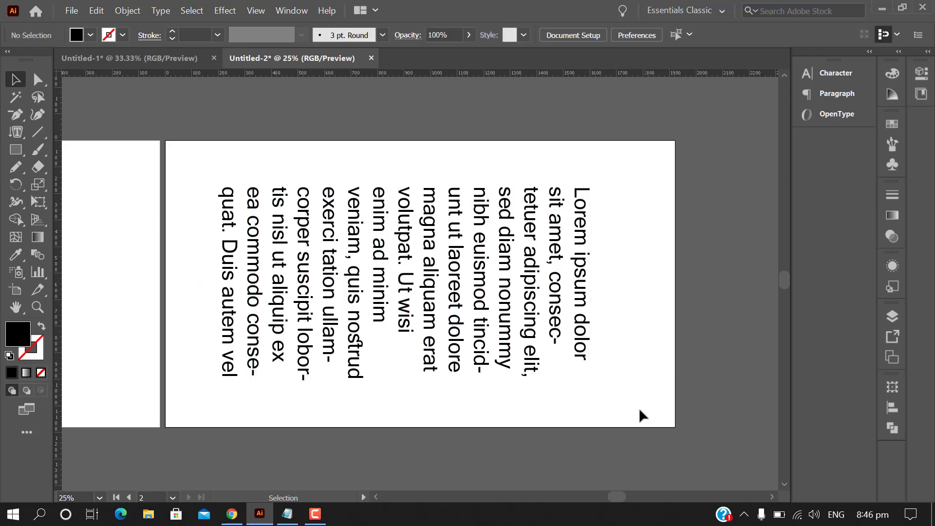
left_click(534, 313)
key("a")
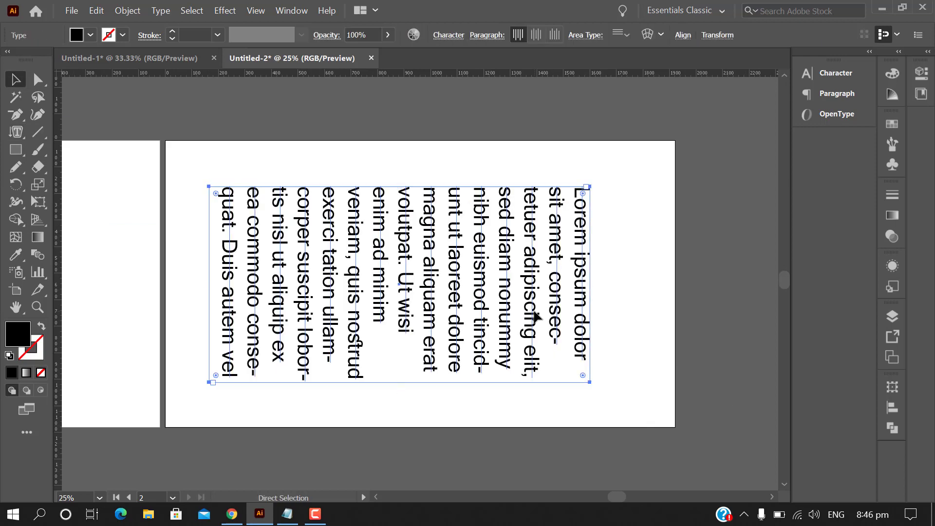
left_click(609, 374)
left_click(527, 363)
- Delete the placeholder paragraph from the vertical text frame
key("t")
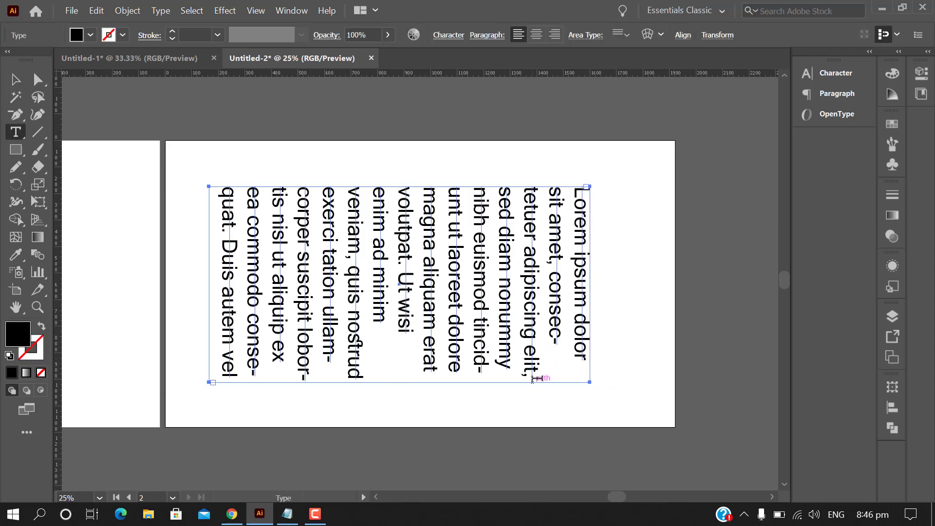
mouse_move(532, 375)
left_mouse_down()
mouse_move(507, 271)
mouse_move(512, 365)
left_mouse_up()
key("BackSpace")
key("BackSpace")
key("BackSpace")
key("BackSpace")
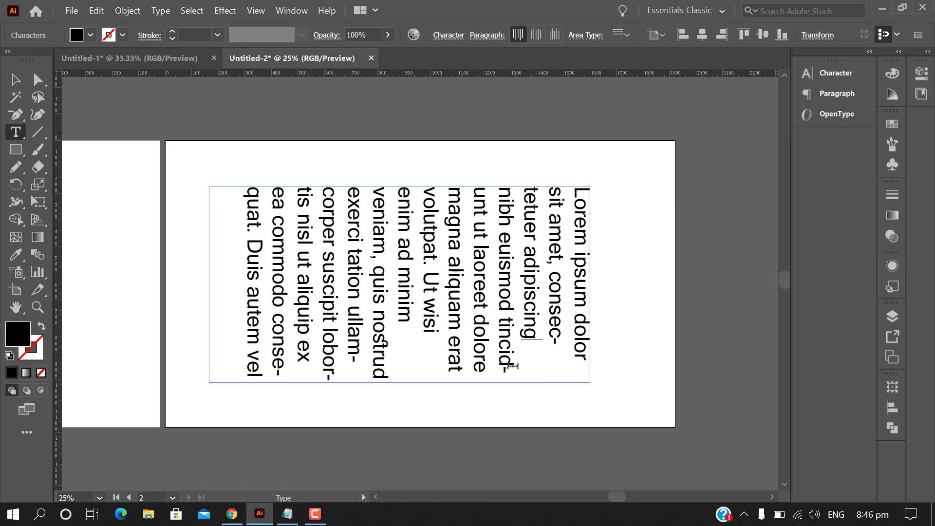
key("BackSpace")
key("BackSpace")
key("BackSpace")
key("BackSpace")
key("BackSpace")
key("BackSpace")
key("BackSpace")
key("BackSpace")
key("BackSpace")
key("BackSpace")
key("BackSpace")
key("BackSpace")
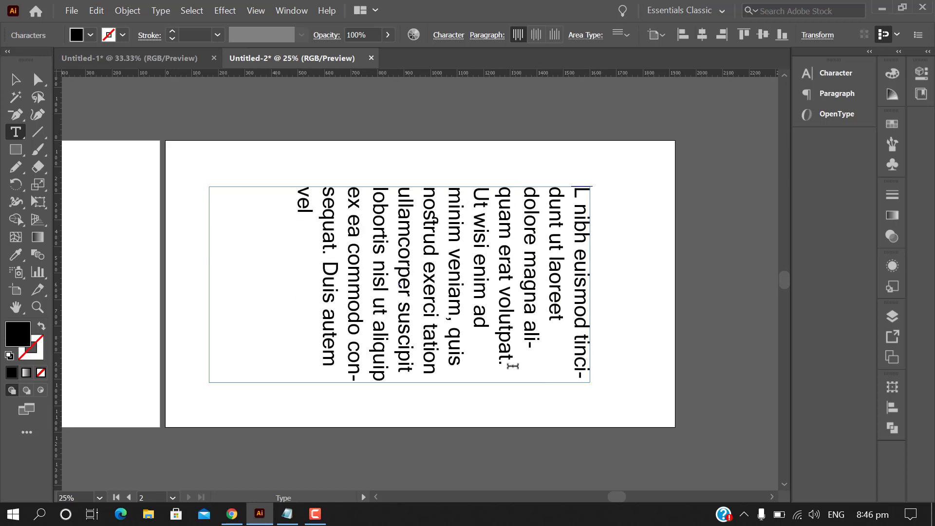
key("BackSpace")
key("Delete")
key("Delete")
key("Delete")
key("Delete")
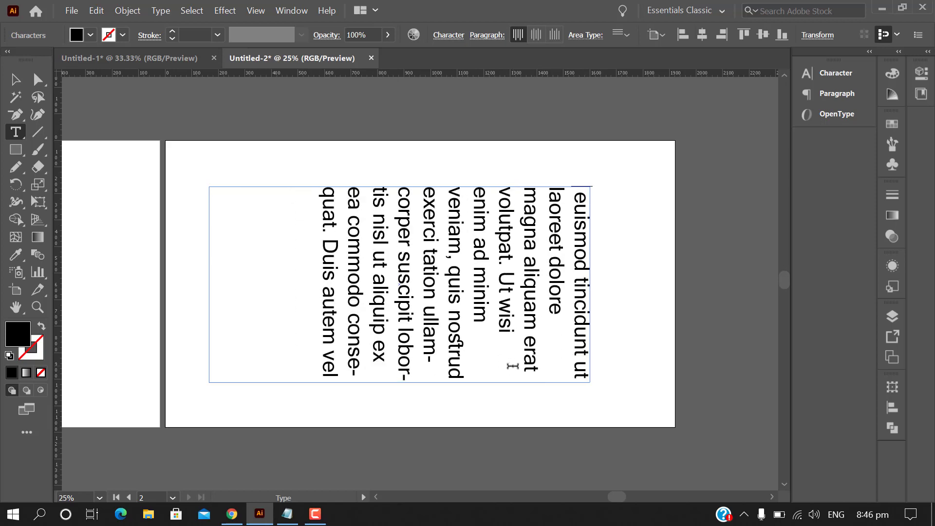
key("Delete")
key("Delete")
key("Delete")
key("Delete")
key("Delete")
key("Delete")
key("Delete")
key("Delete")
key("Delete")
key("Delete")
key("Delete")
key("Delete")
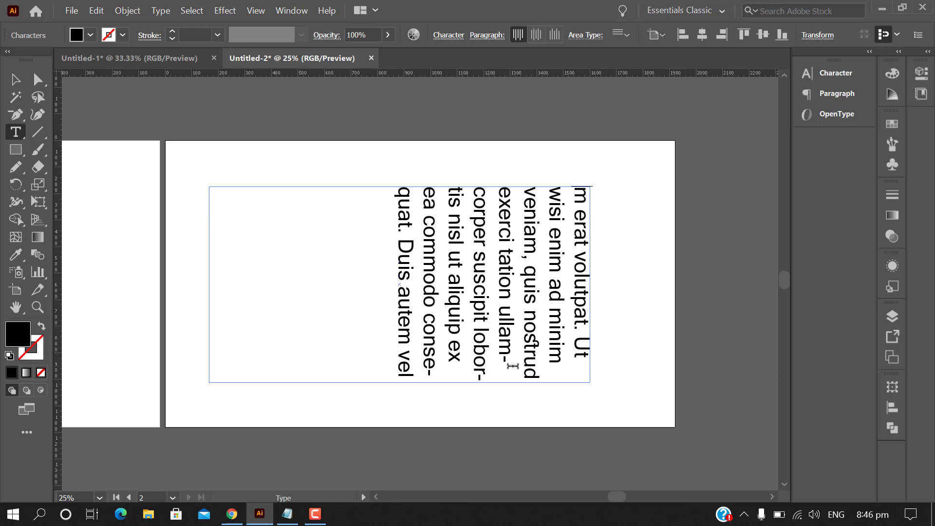
key("Delete")
key("Delete")
key("Delete")
key("Delete")
key("Delete")
key("Delete")
key("Delete")
key("Delete")
key("Delete")
key("Delete")
key("Delete")
key("Delete")
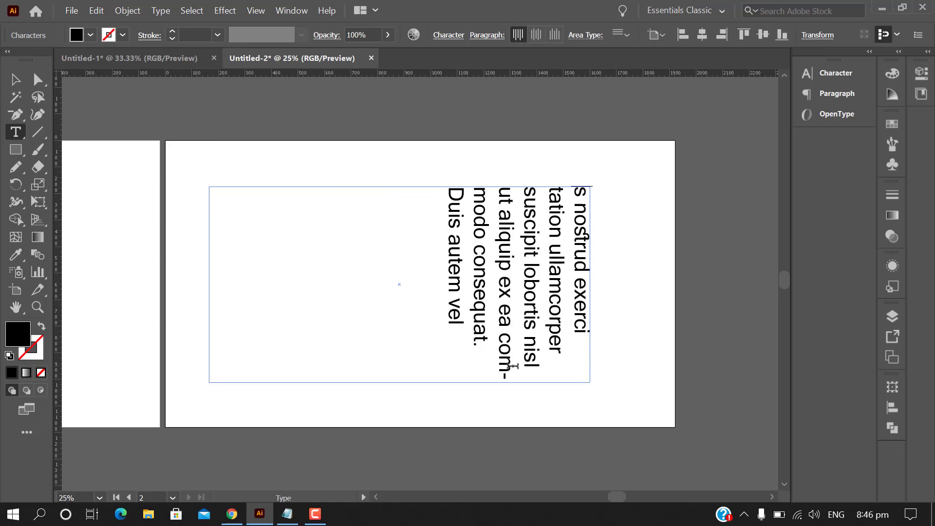
key("Delete")
key("Delete")
key("Delete")
key("Delete")
key("Delete")
key("Delete")
key("Delete")
key("Delete")
key("Delete")
key("Delete")
key("Delete")
key("Delete")
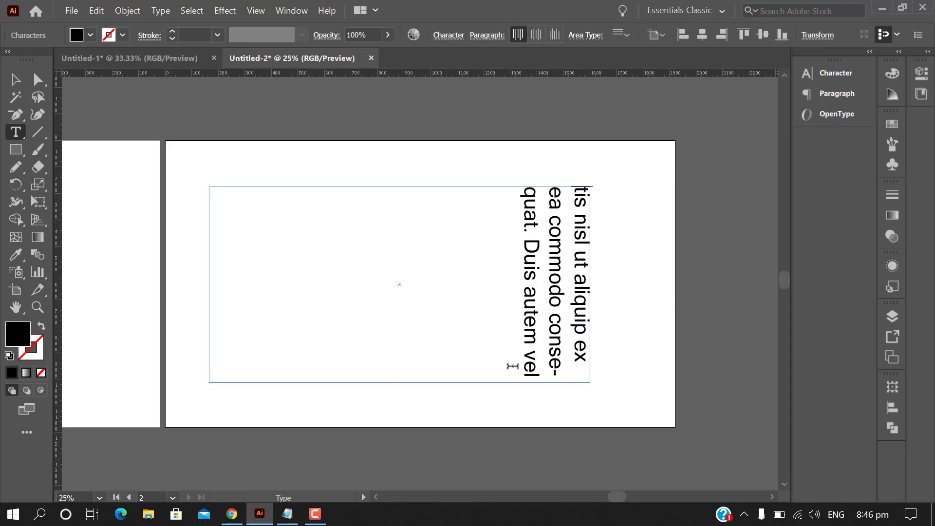
key("Delete")
key("Delete")
key("Delete")
key("Delete")
key("Delete")
key("Delete")
key("Delete")
key("Delete")
key("Delete")
key("Delete")
key("Delete")
key("Delete")
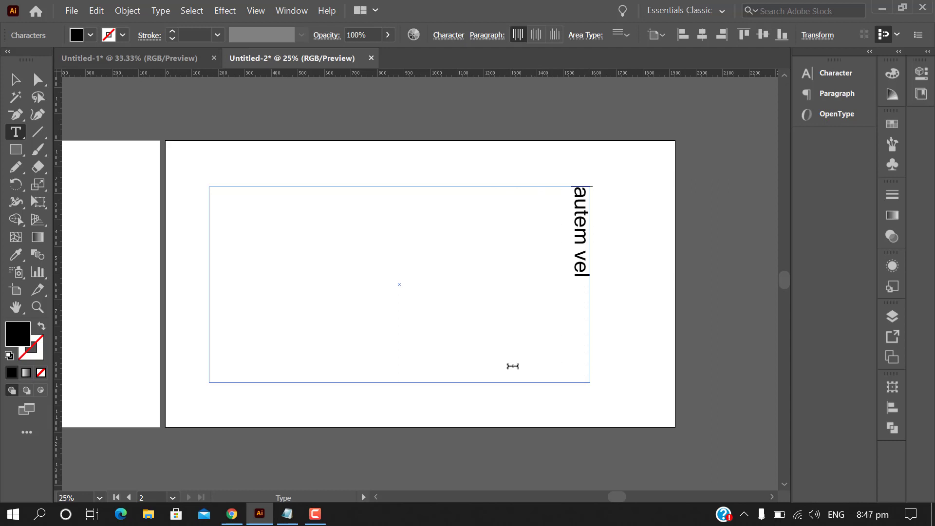
key("Delete")
key("Delete")
key("Delete")
- Type sample letters 'asdhajsdhasd adaskjdhasid…' then delete the whole vertical text frame
type("asdhajsdh")
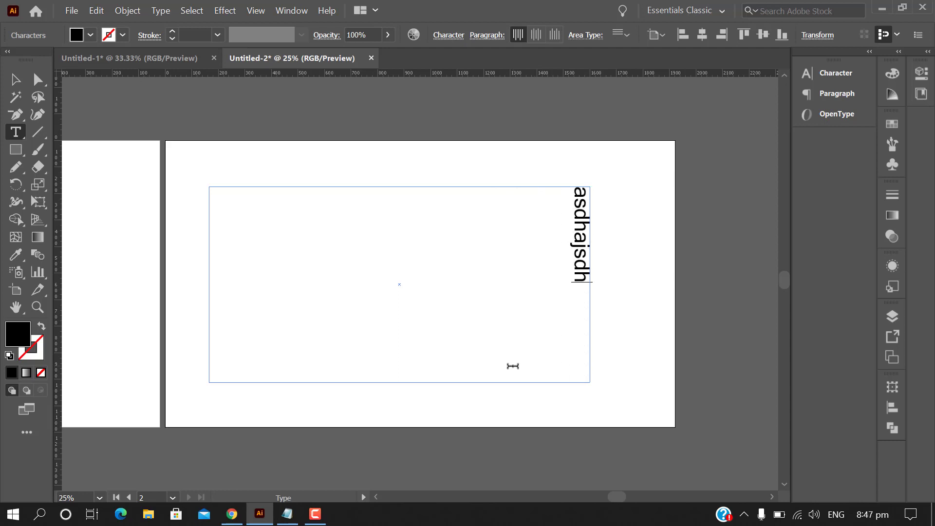
type("asd adaskjdhasid madaskjhd")
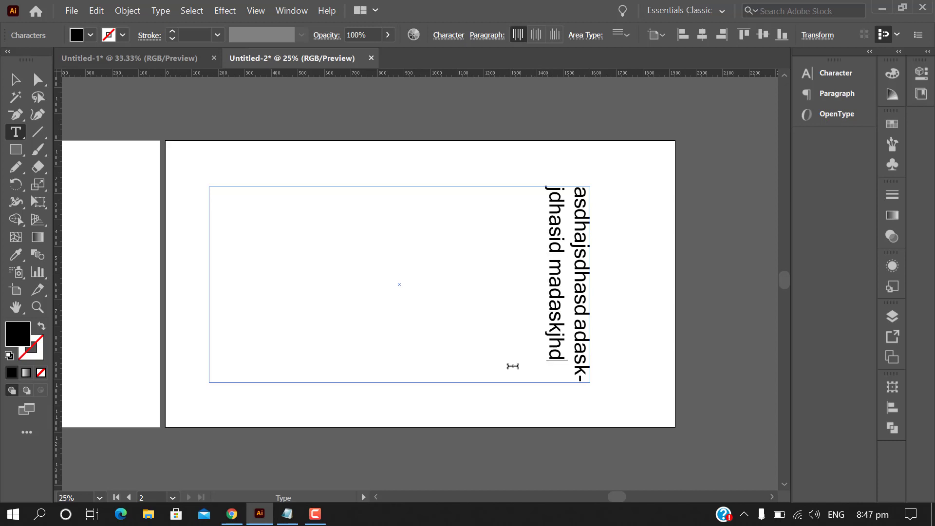
type("oaisdasduasd doihaso")
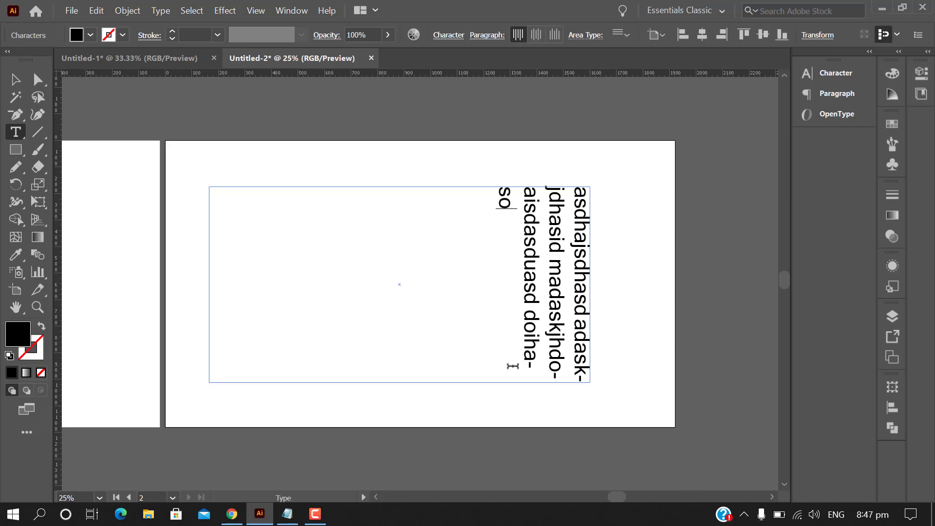
left_click(15, 80)
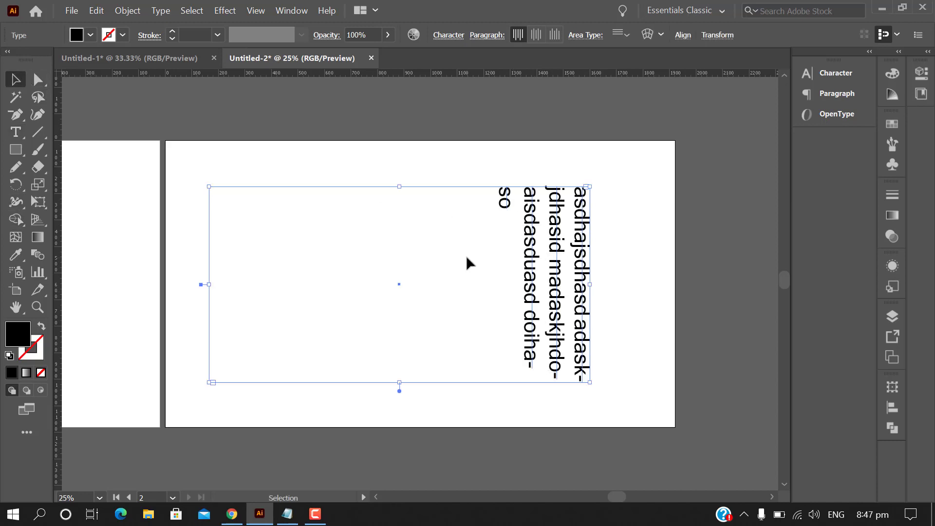
key("Delete")
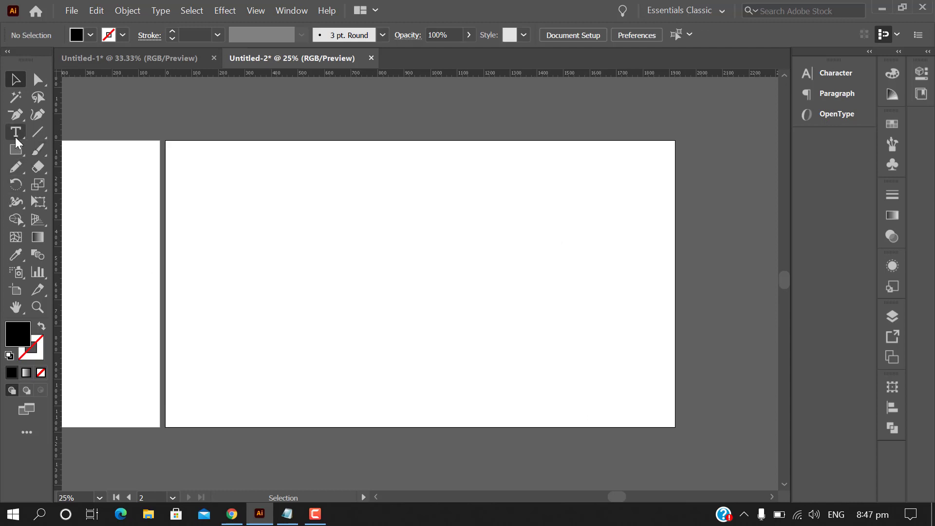
- Open the Type Tool flyout listing all the type tool variants
left_click(16, 136)
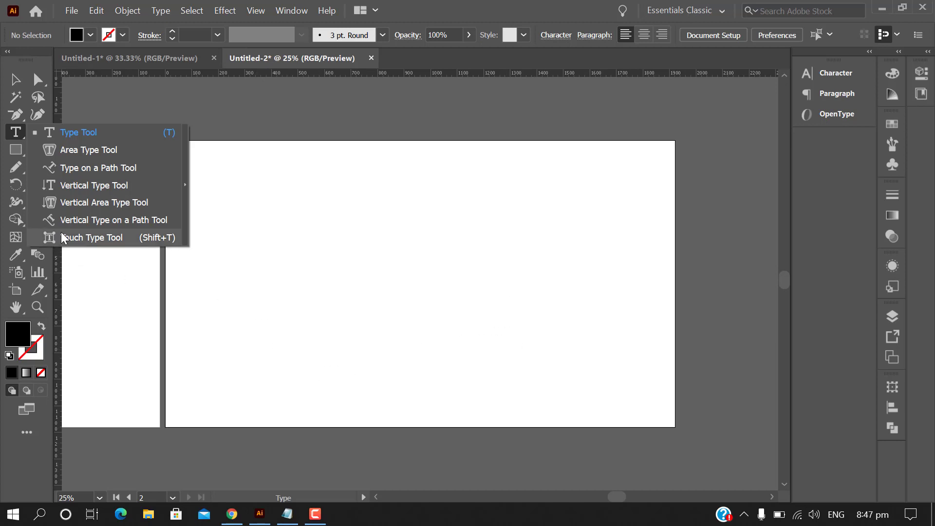
- Draw a straight vertical line and an S-shaped curve with the Pencil tool
left_click(84, 223)
key("n")
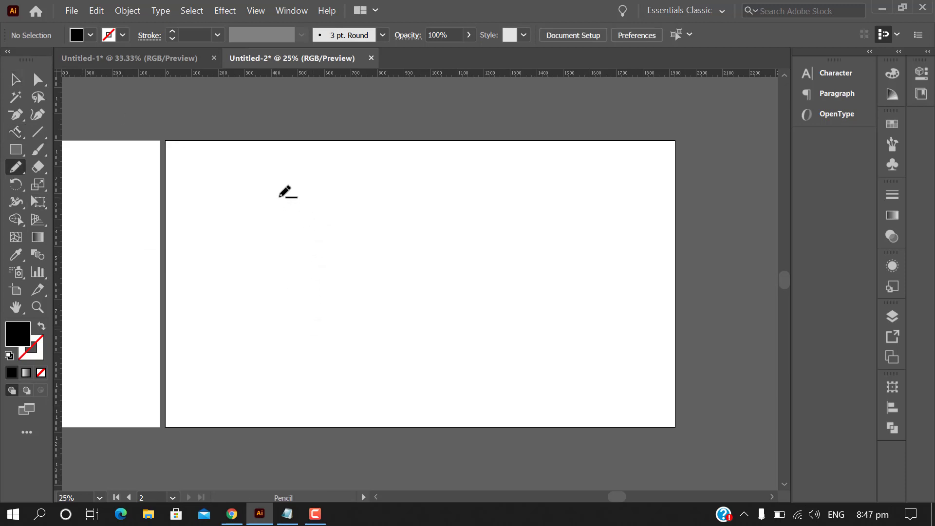
left_click_drag(279, 197, 279, 379)
mouse_move(390, 173)
left_mouse_down()
mouse_move(376, 200)
mouse_move(427, 344)
mouse_move(415, 396)
left_mouse_up()
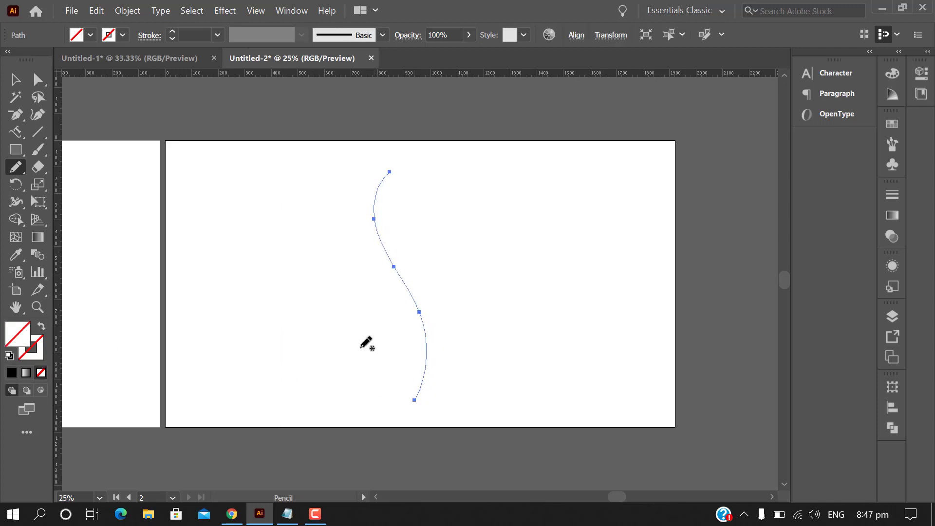
- Give the curve and the vertical line thick black strokes, the line at 13 pt
left_click(16, 79)
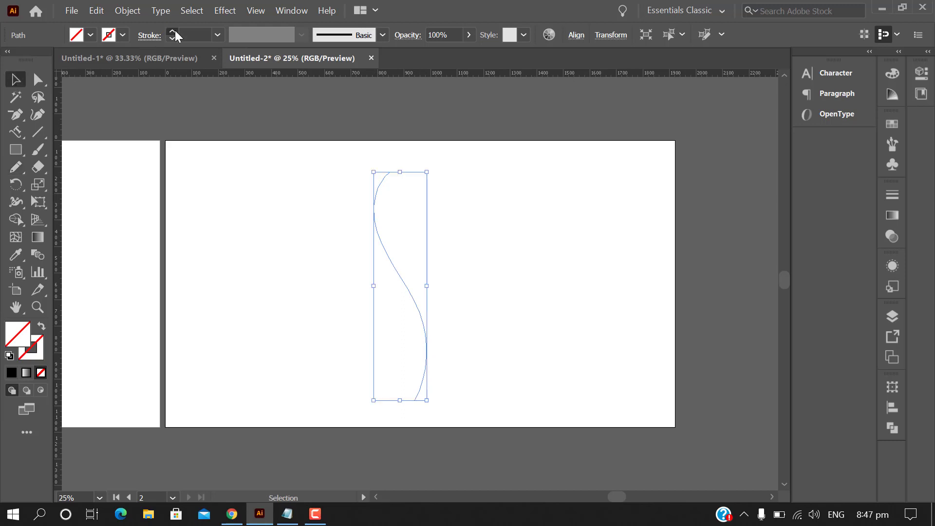
left_click(172, 31)
left_click_drag(293, 329, 303, 377)
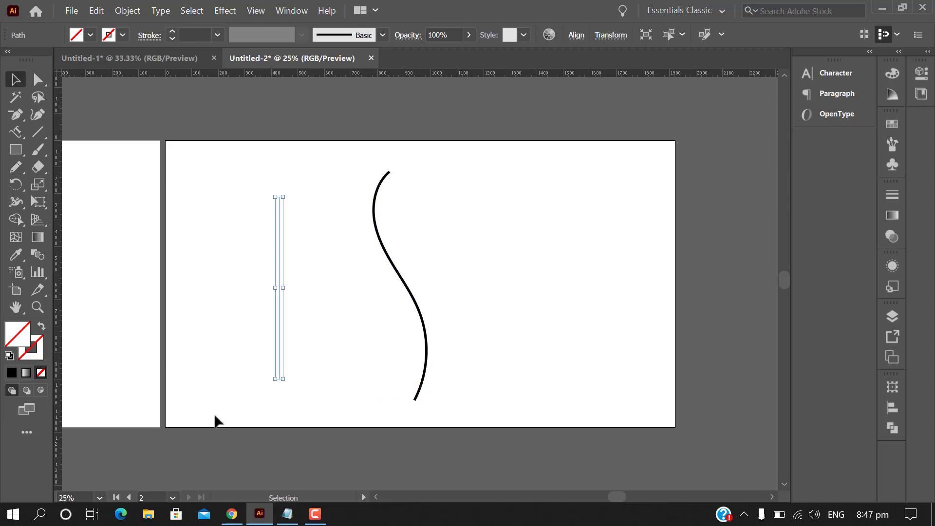
left_click(172, 31)
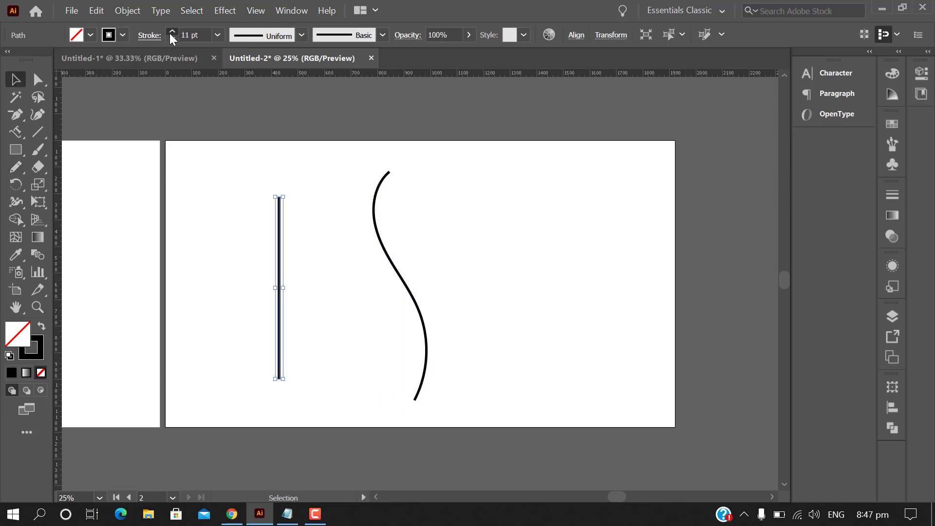
left_click(172, 32)
left_click(244, 298)
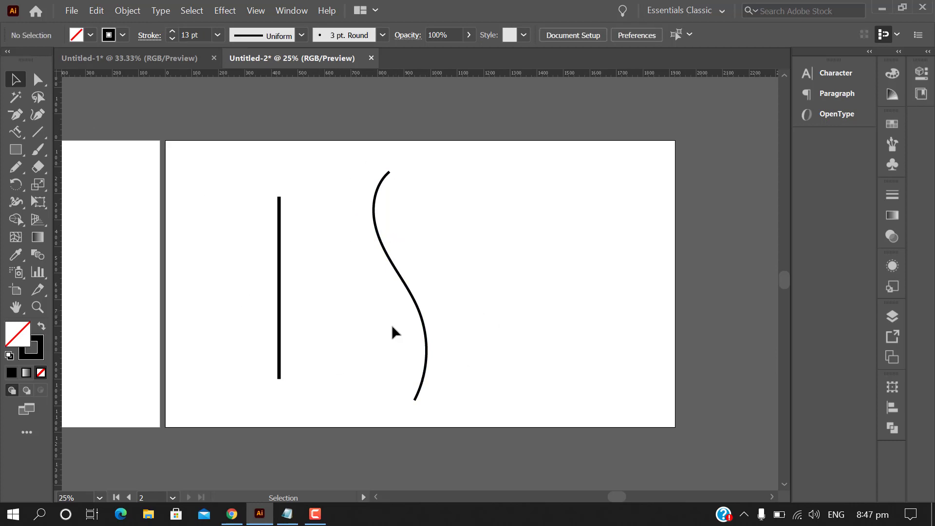
left_click(21, 131)
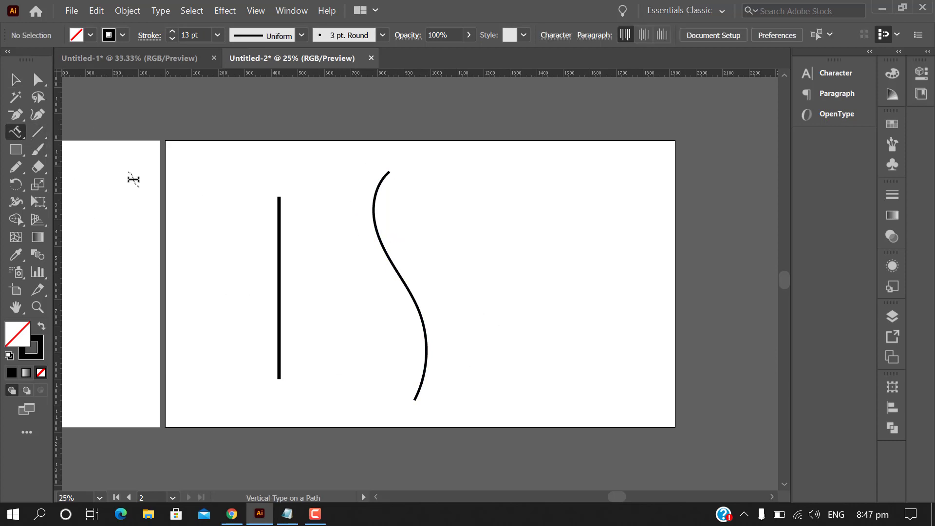
- Add vertical 'Lorem' path text to the straight line and begin typing vertical text along the S-curve
left_click(279, 264)
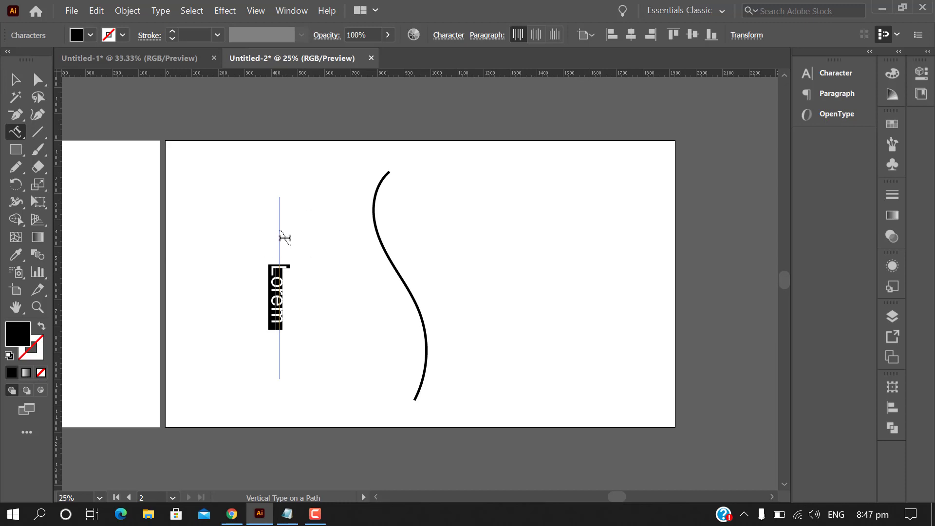
left_click(393, 261)
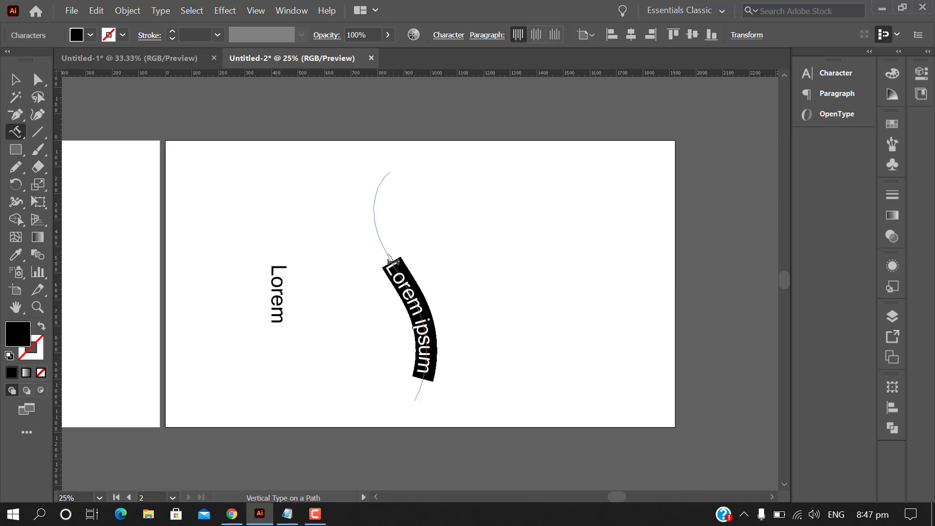
type("Ne")
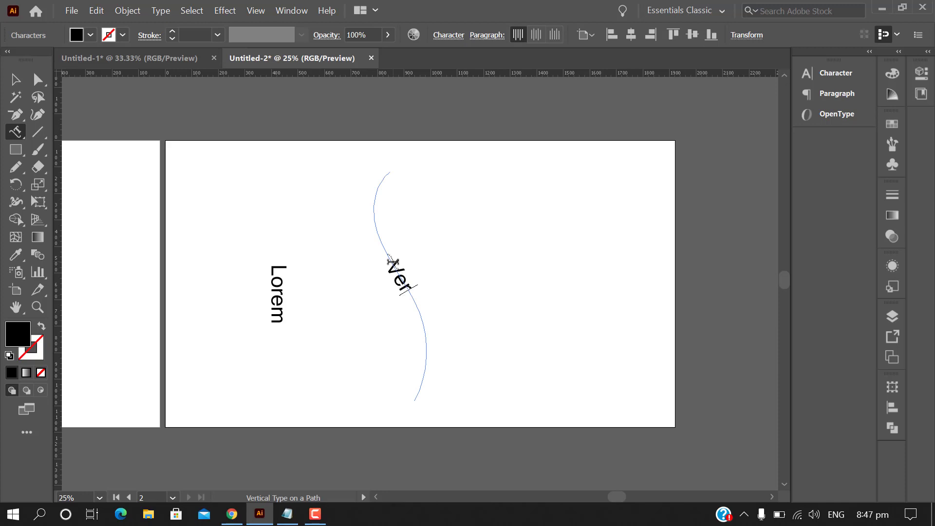
type("tical")
type(" Type")
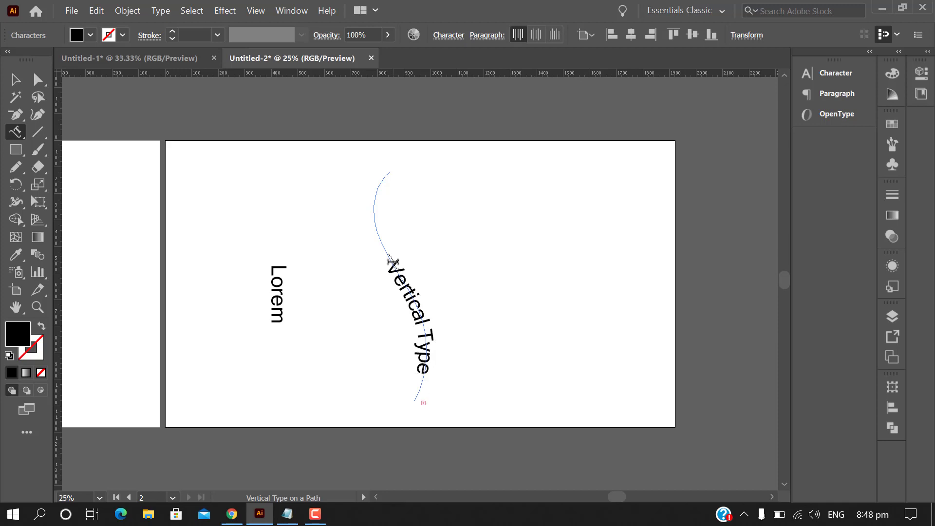
- Slide the curved text's start bracket up the S-curve, then select the Lorem path text
left_click(15, 79)
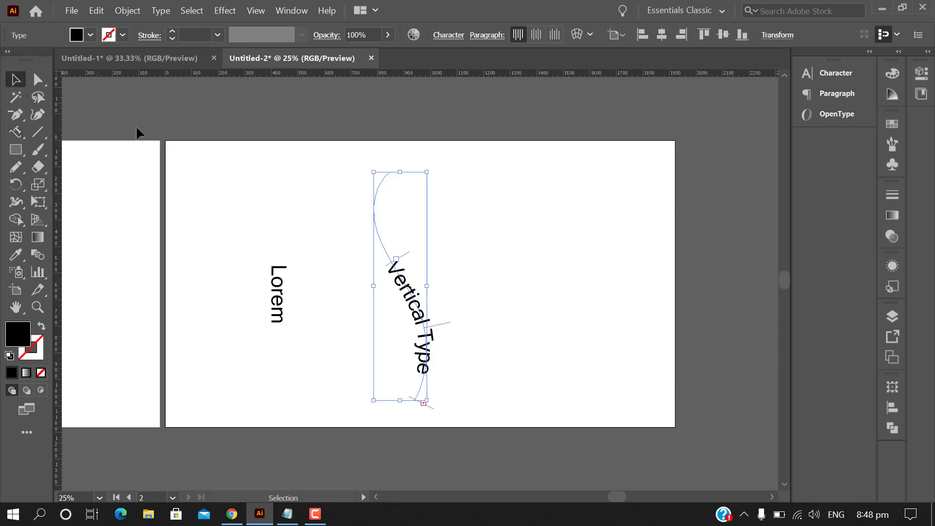
left_click_drag(408, 258, 395, 195)
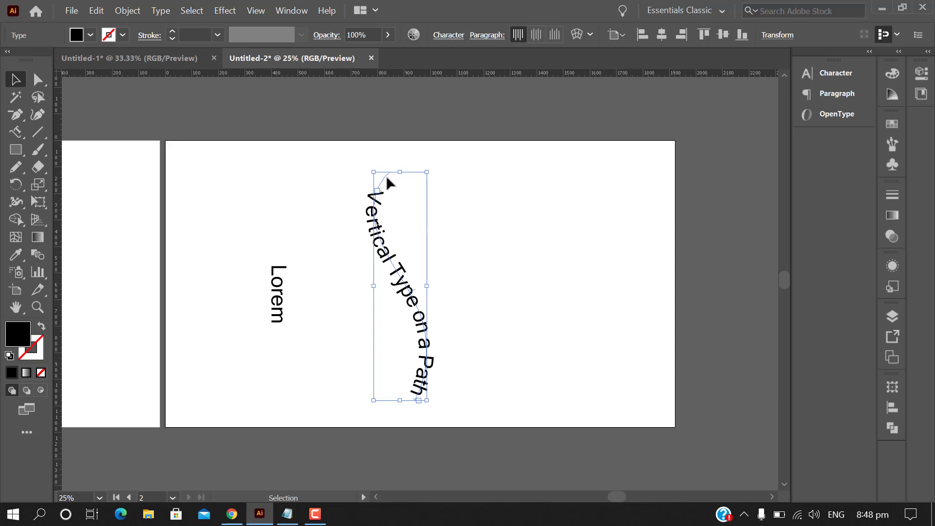
left_click(474, 315)
left_click(285, 312)
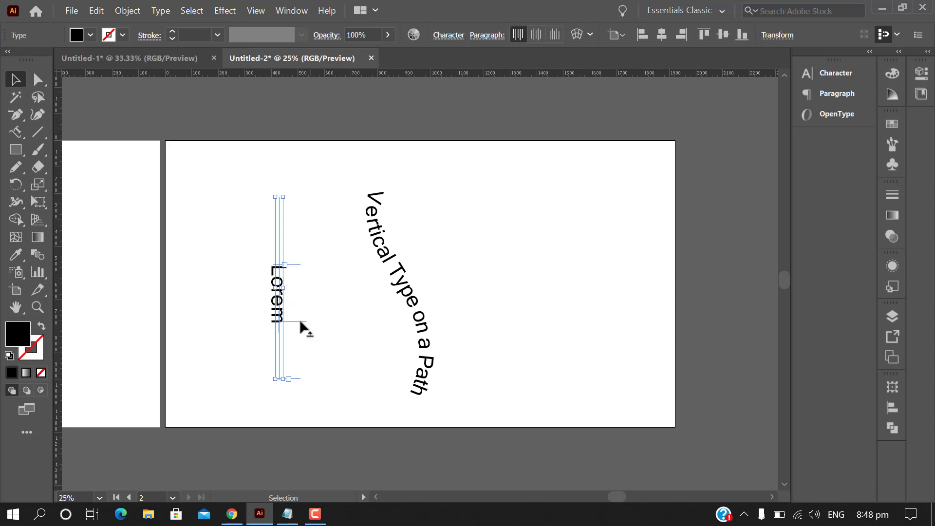
- Move the Lorem text higher up the straight vertical line
mouse_move(300, 321)
left_mouse_down()
mouse_move(300, 336)
mouse_move(288, 277)
left_mouse_up()
scroll(139, 326, "up", 2)
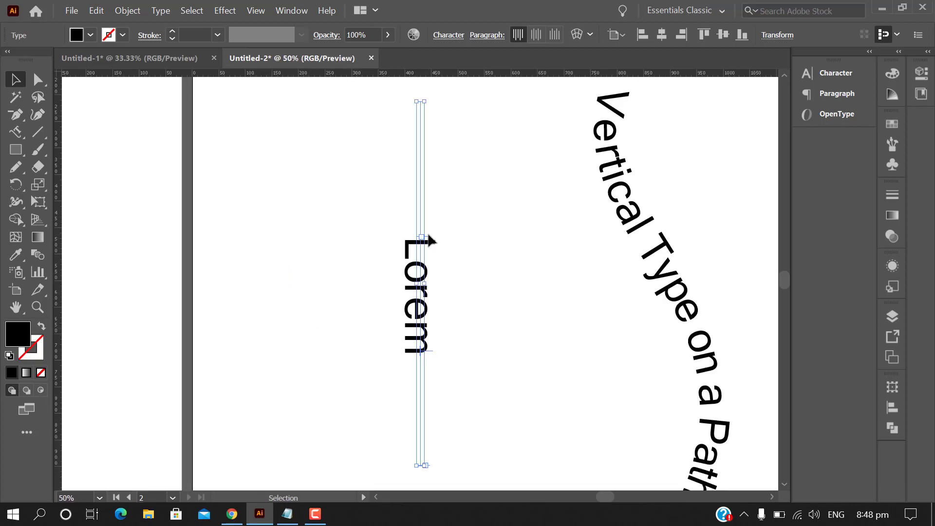
left_click_drag(429, 237, 431, 143)
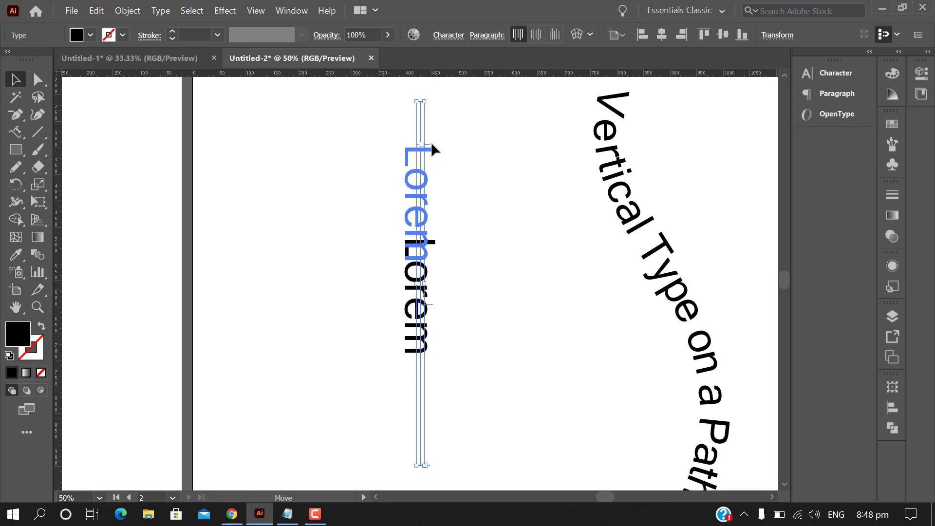
- Replace 'Lorem' with 'TYpe on a Path' on the straight line and deselect it
double_click(415, 264)
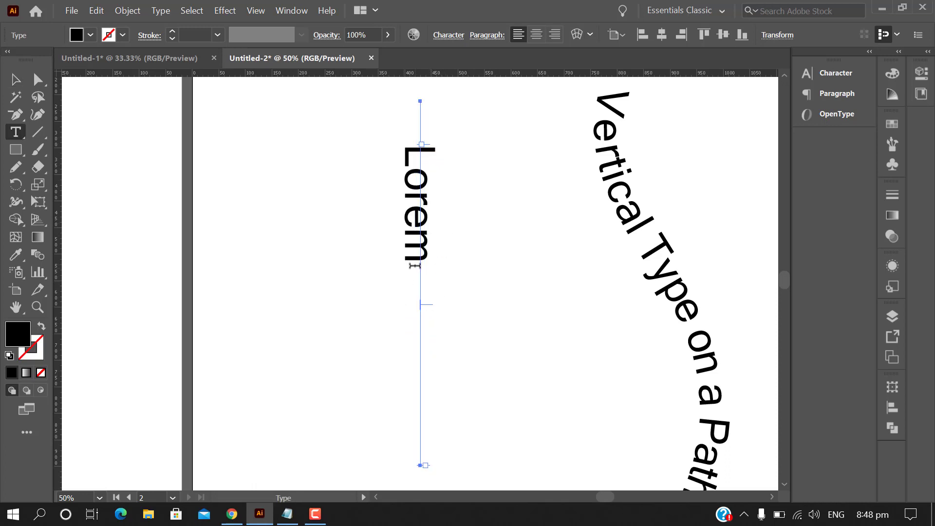
left_click_drag(415, 265, 419, 144)
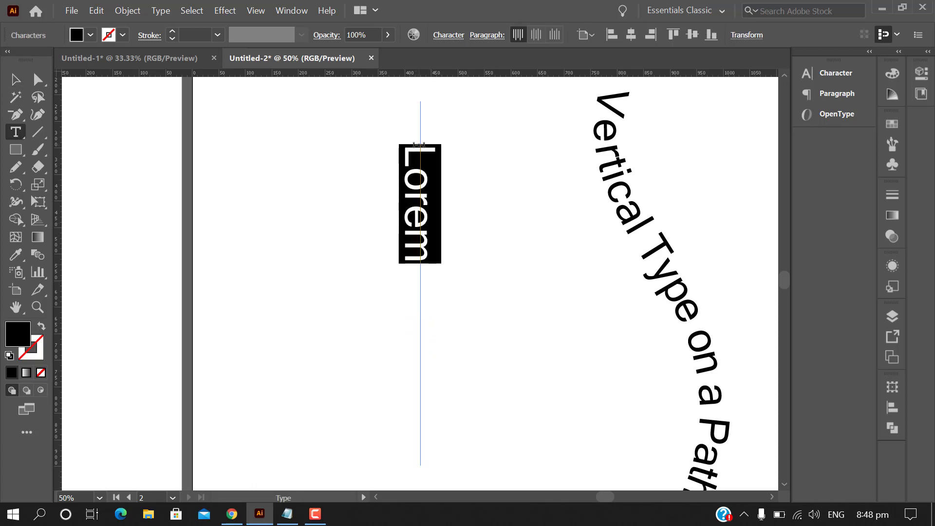
type("Type")
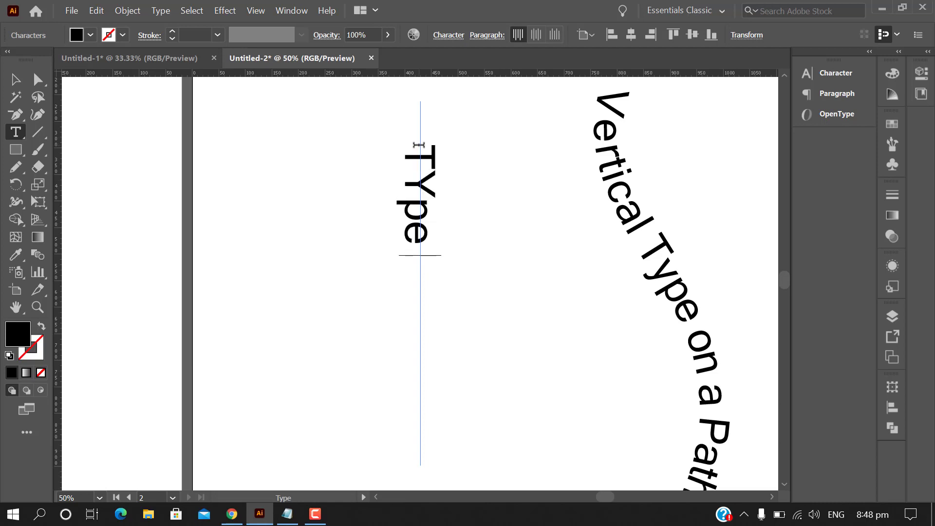
type(" on a")
type("Pa")
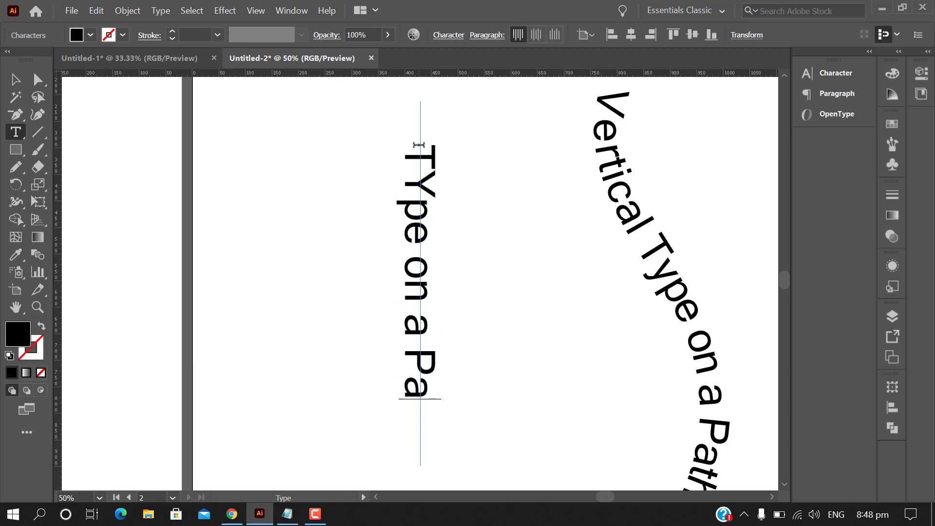
type("th")
key("Escape")
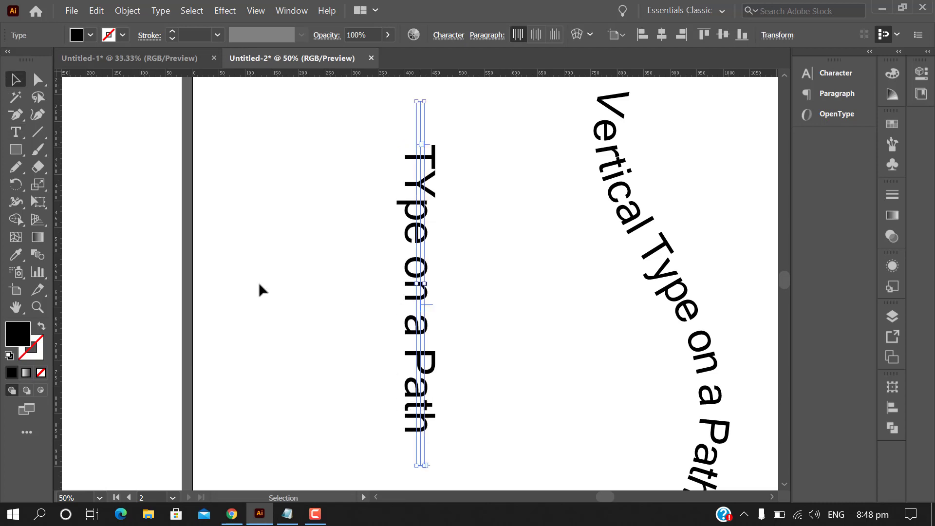
scroll(388, 419, "down", 1)
left_click(481, 413)
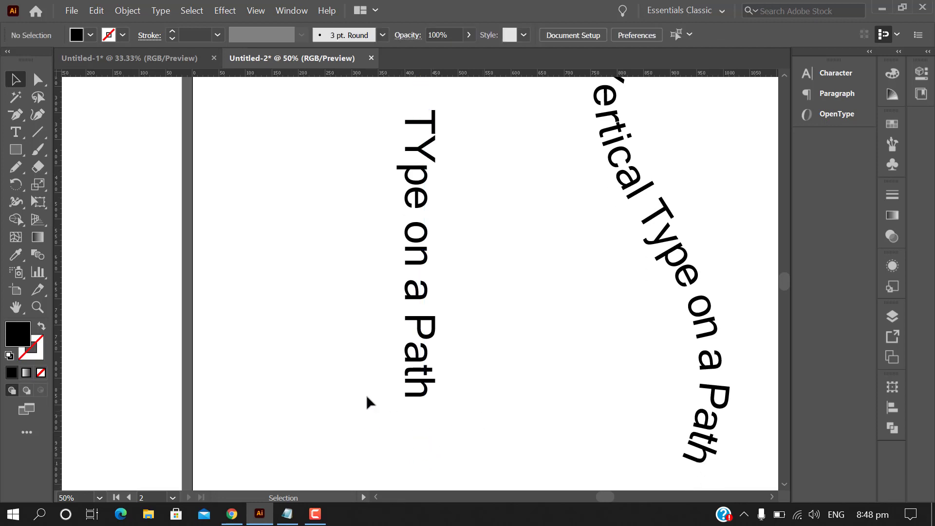
- Zoom out to see both artboards, then select and deselect the two vertical path-type objects
key("ctrl+minus")
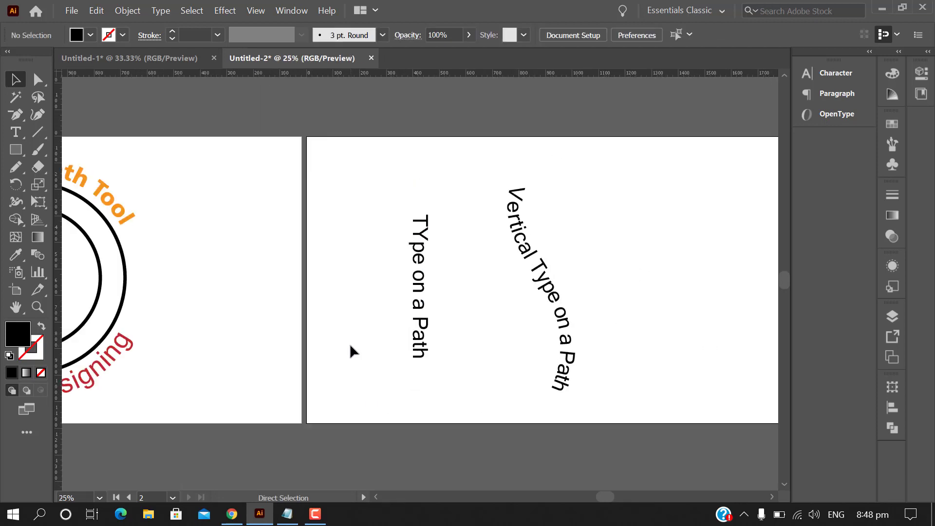
key("ctrl+minus")
mouse_move(396, 208)
left_mouse_down()
mouse_move(524, 331)
mouse_move(556, 326)
left_mouse_up()
left_click(608, 429)
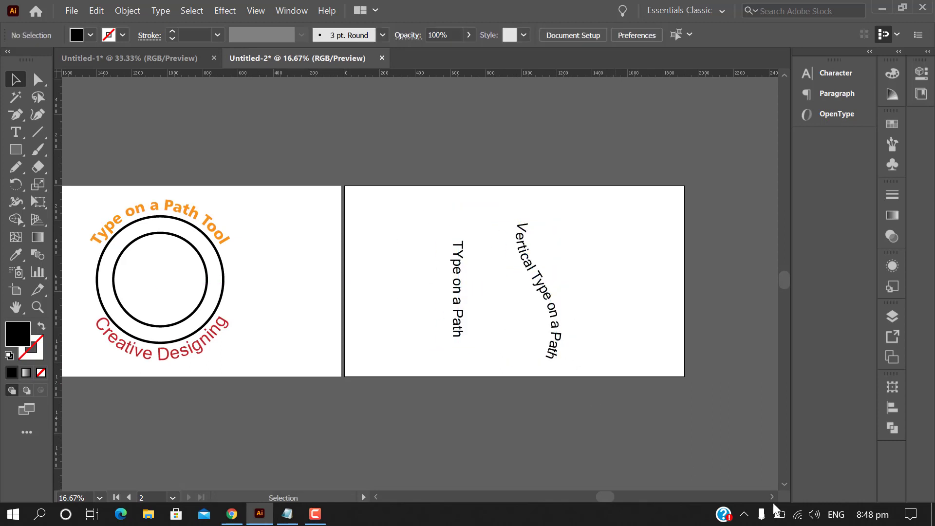
left_click(776, 496)
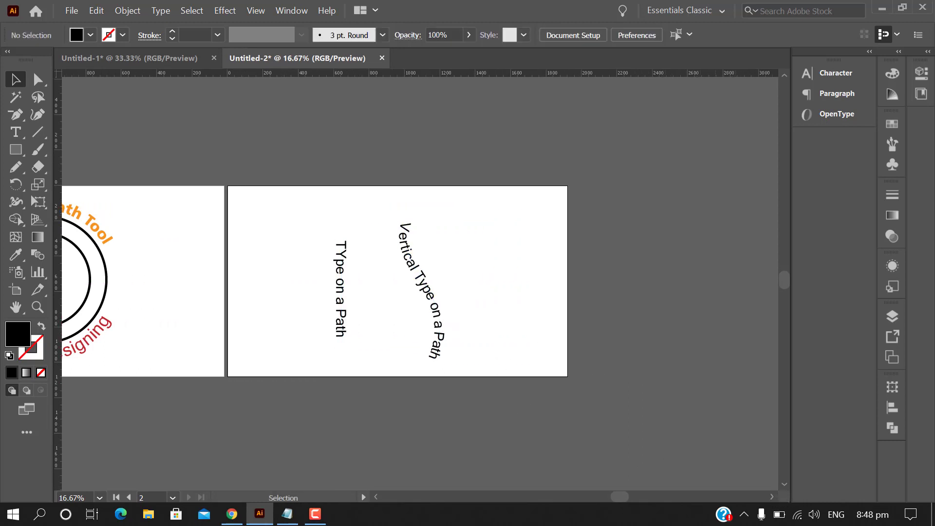
- Add a blank Artboard 3 from the Artboards panel and zoom in on it
left_click(894, 352)
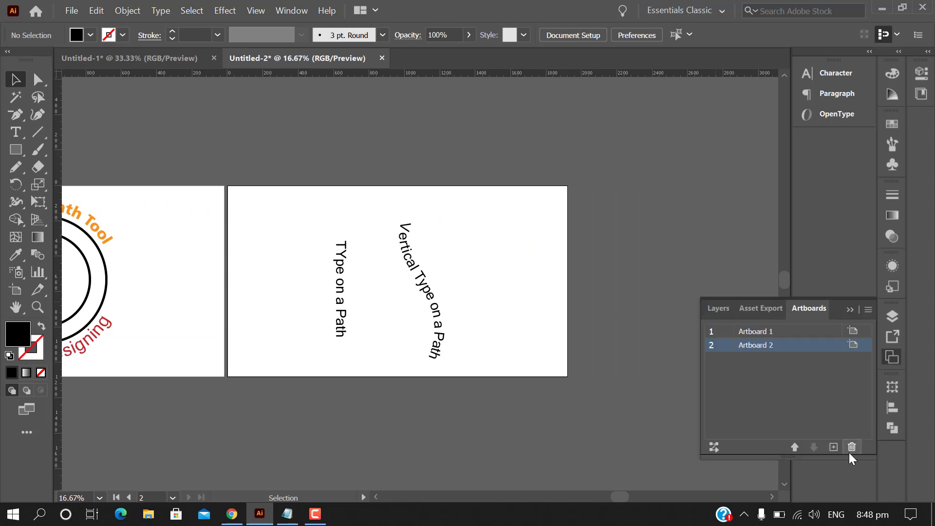
left_click(834, 447)
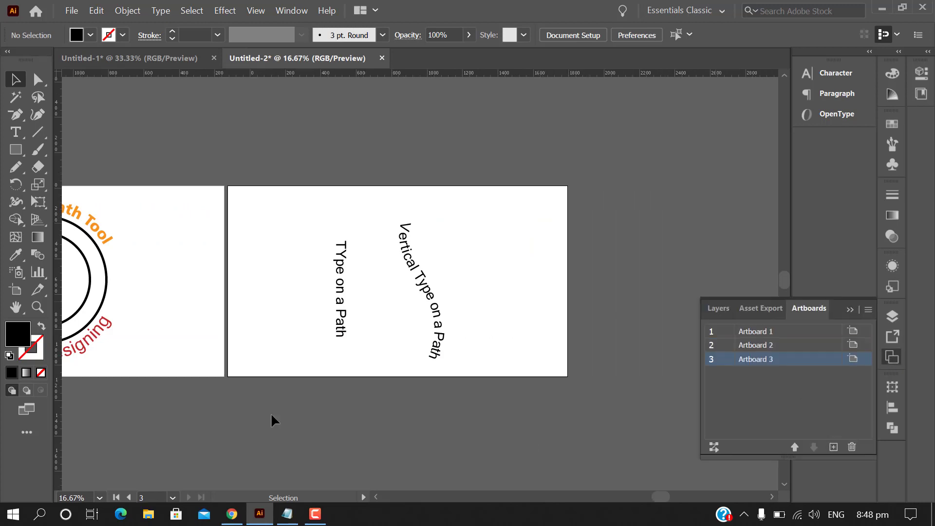
left_click(376, 496)
key("ctrl+equal")
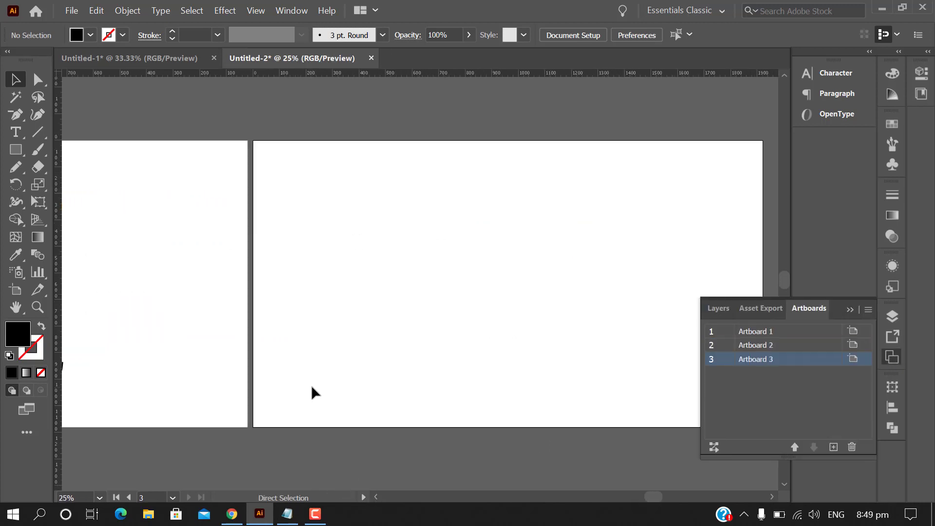
left_click(849, 309)
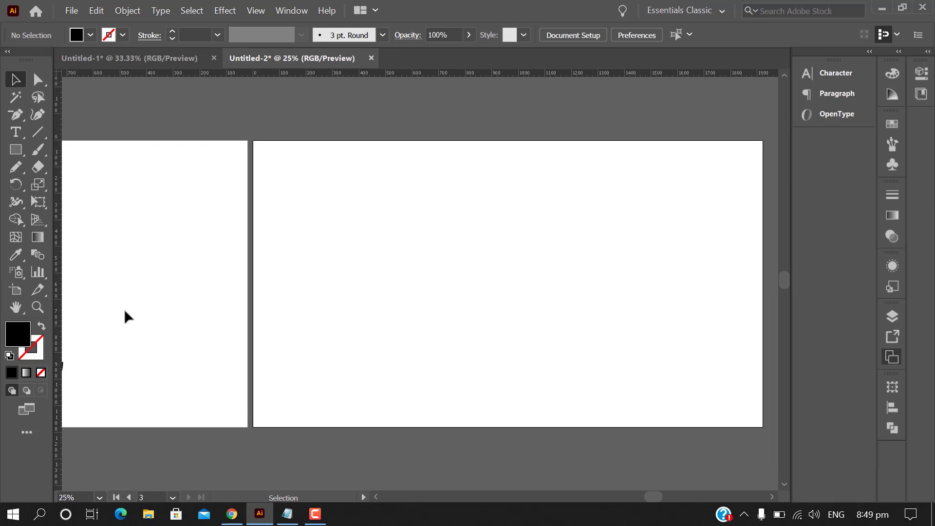
- Use the horizontal Type Tool to write 'Touch Type Tool' on Artboard 3
left_click(21, 133)
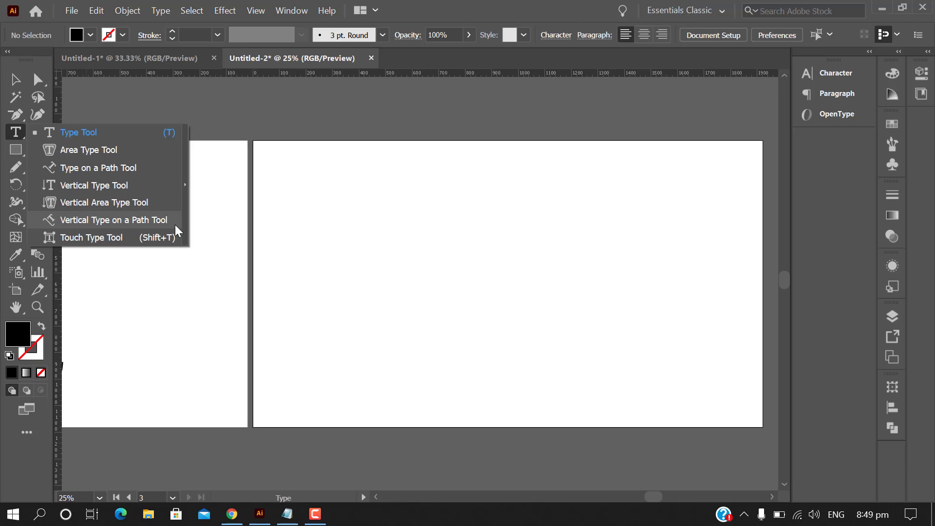
left_click(89, 238)
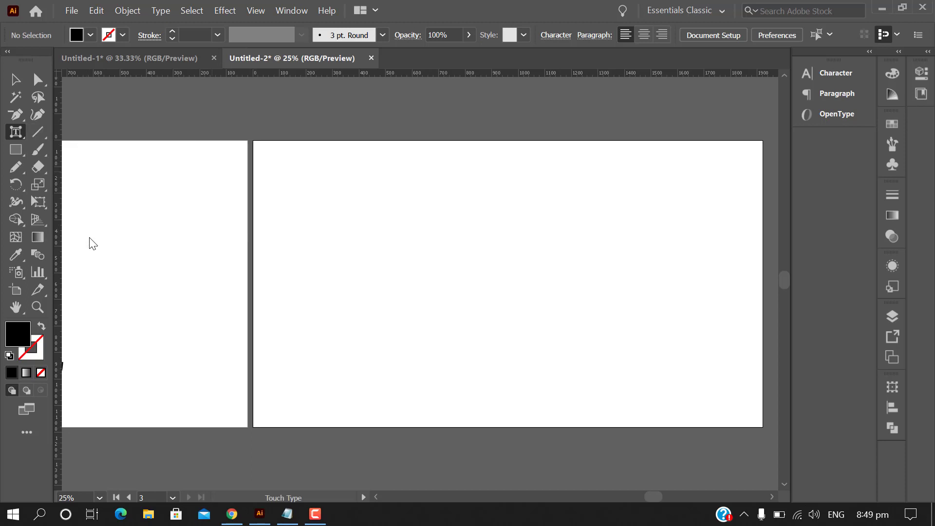
left_click(19, 138)
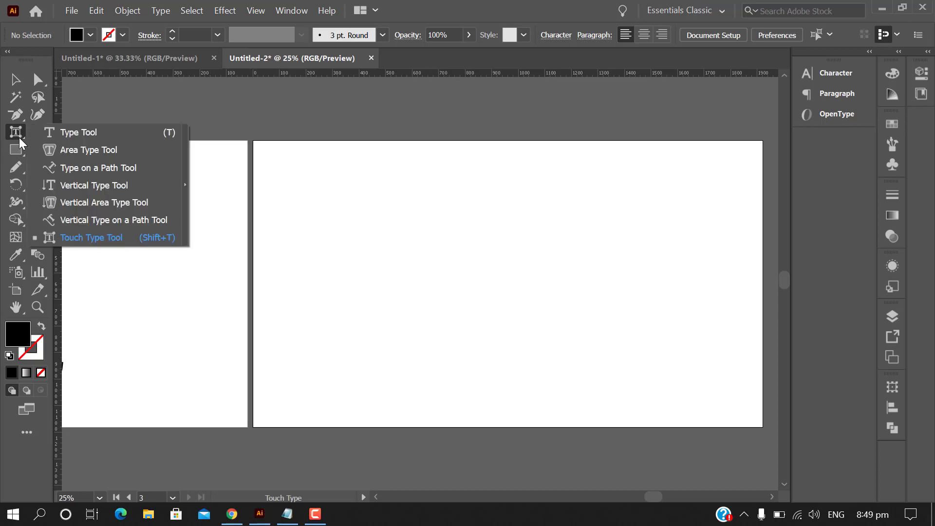
left_click(75, 134)
left_click(391, 275)
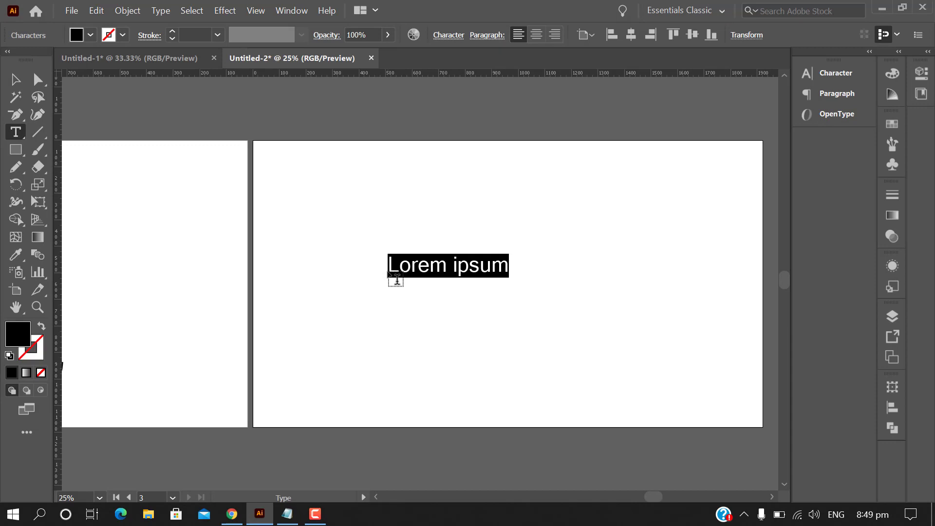
type("Touch Type T")
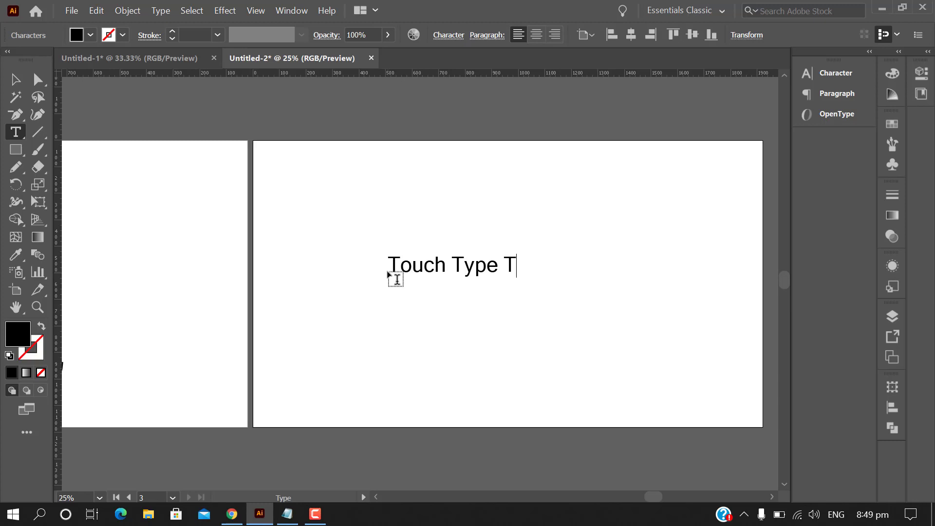
type("ool")
- Scale the text to twice its size and set it in the BubbleGum font
left_click(15, 79)
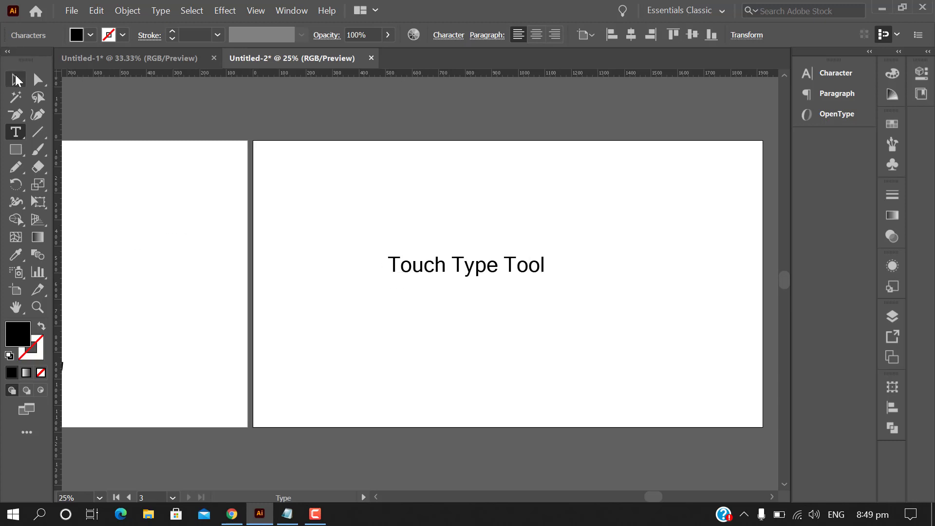
left_click_drag(542, 280, 634, 334)
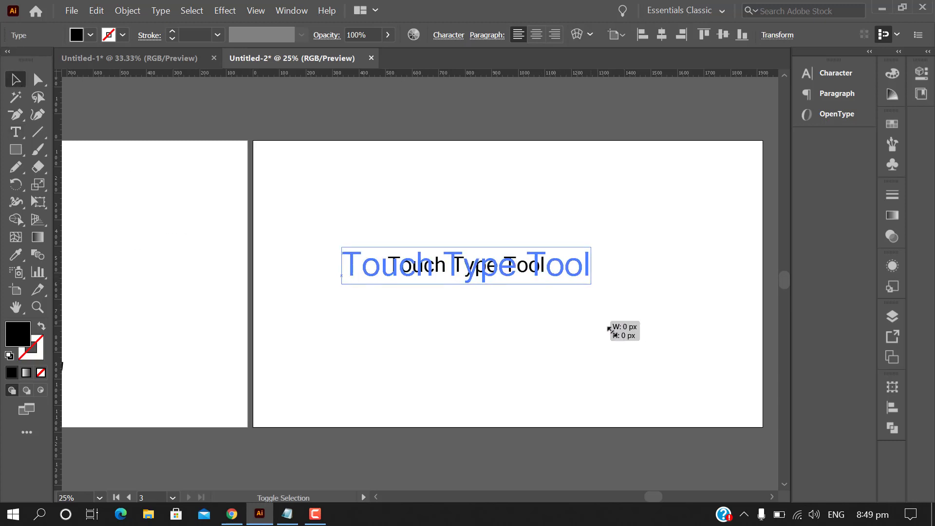
left_click(840, 77)
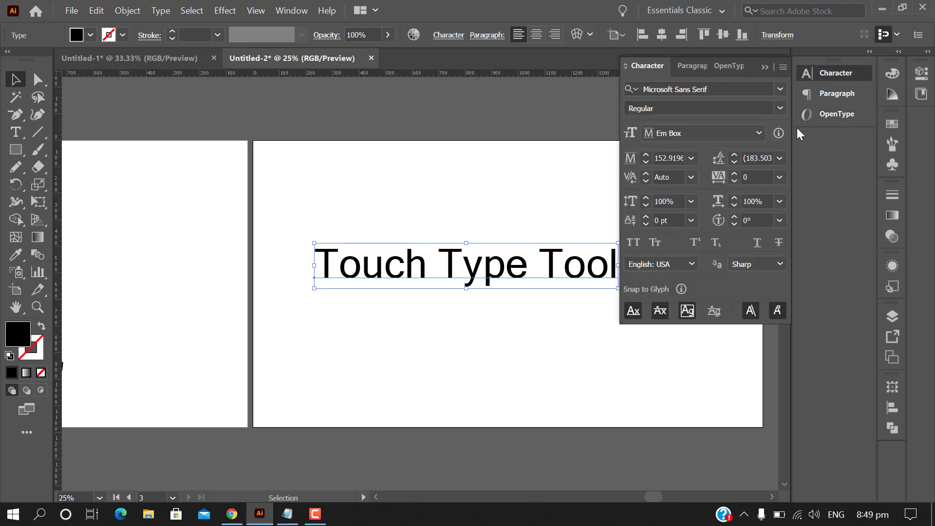
left_click(781, 88)
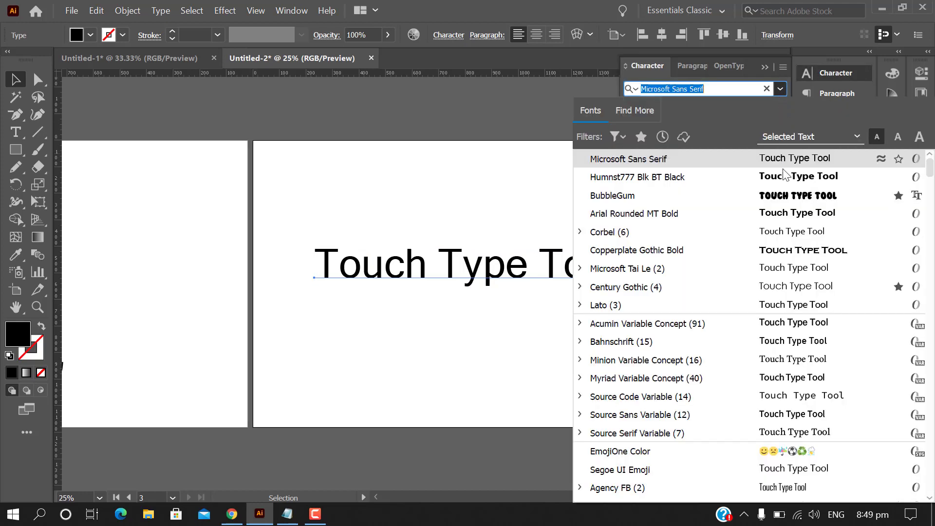
left_click(786, 196)
left_click(766, 67)
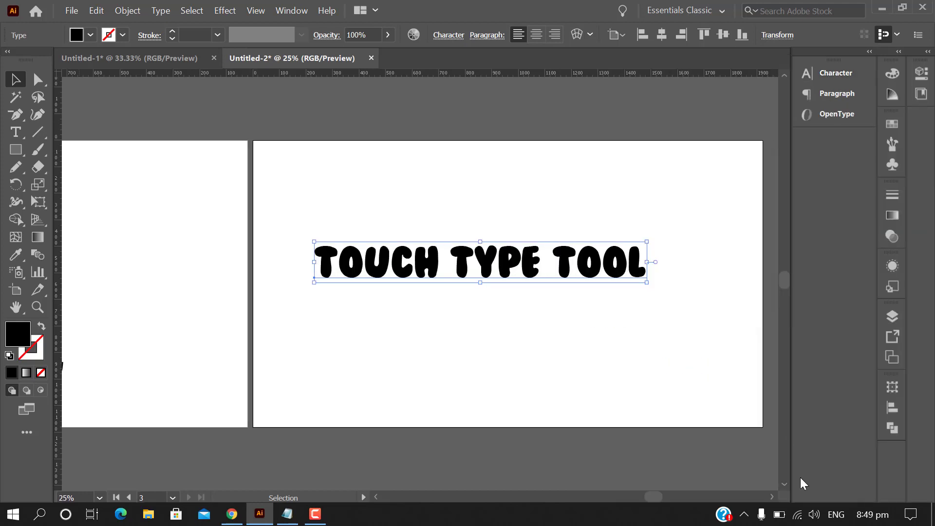
- Enlarge the text slightly, move it lower on the artboard, and pick the Touch Type Tool
left_click(771, 496)
left_click(771, 497)
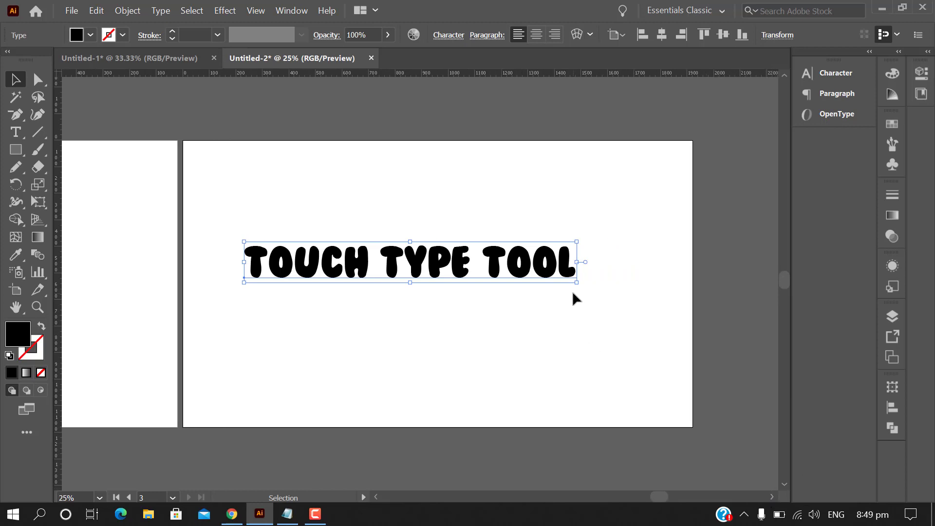
left_click_drag(578, 287, 612, 320)
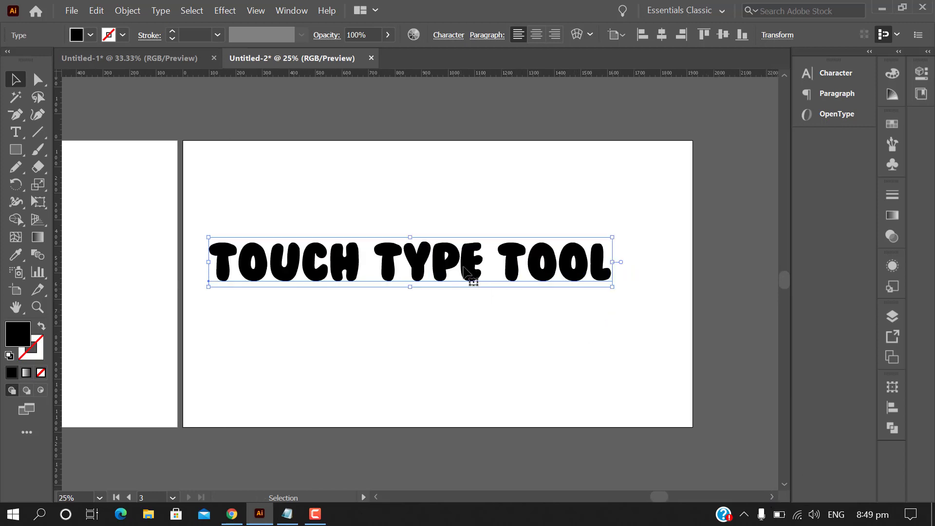
left_click_drag(466, 273, 490, 298)
left_click(288, 314)
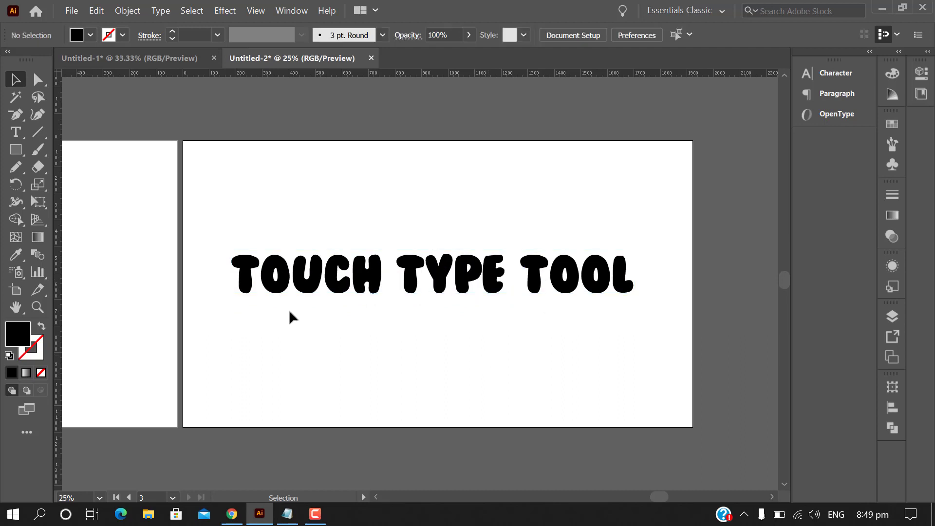
left_click(16, 133)
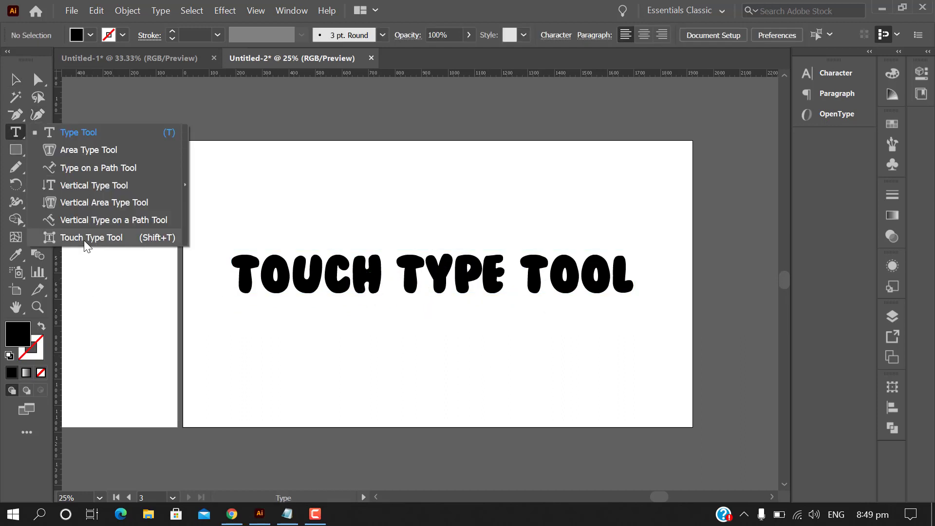
left_click(84, 237)
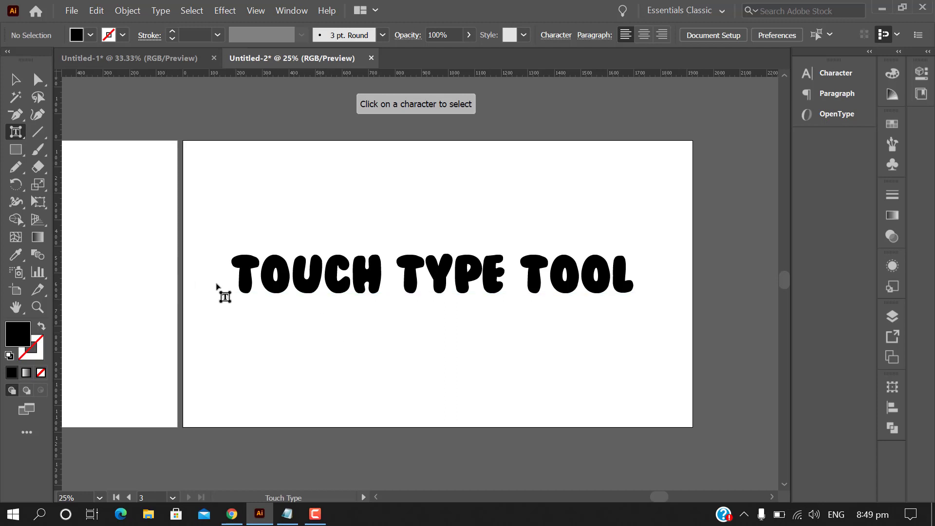
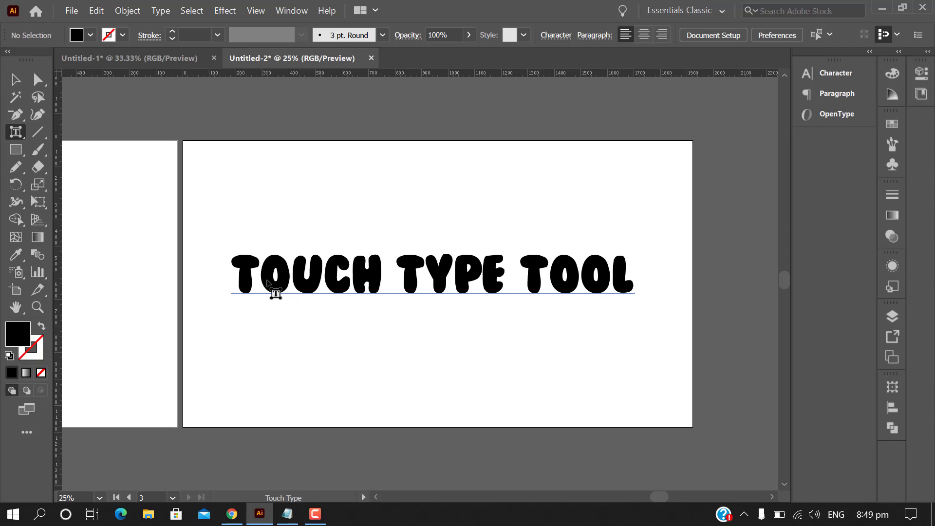
- Colour the O of TOUCH orange and its C red with the Touch Type tool
left_click(269, 274)
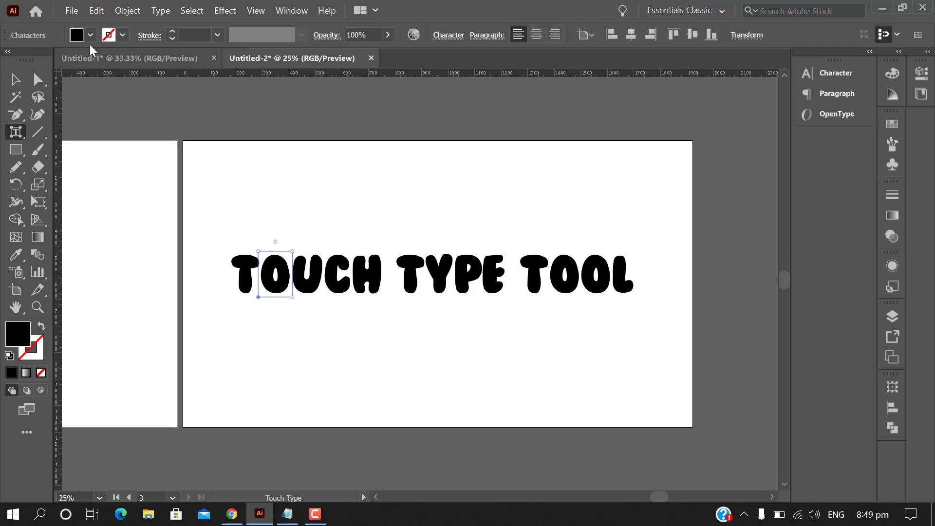
left_click(90, 35)
left_click(142, 59)
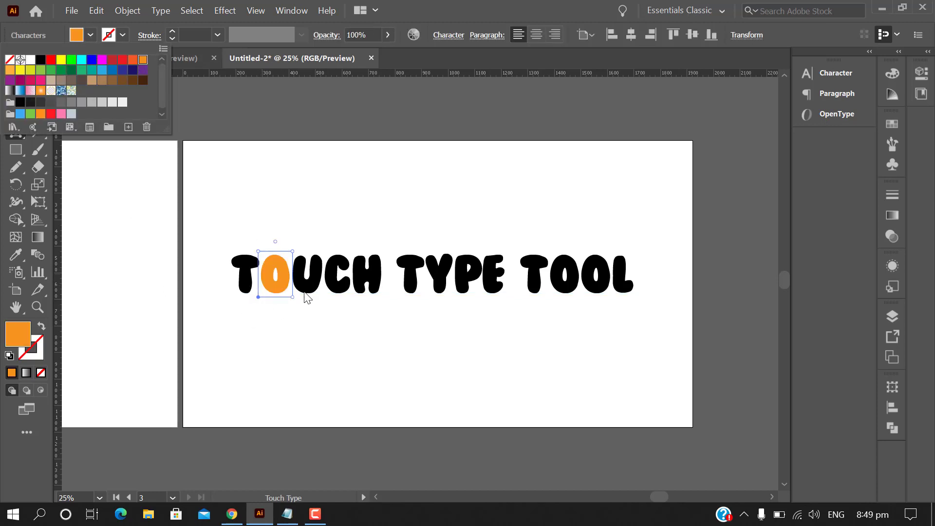
left_click(338, 293)
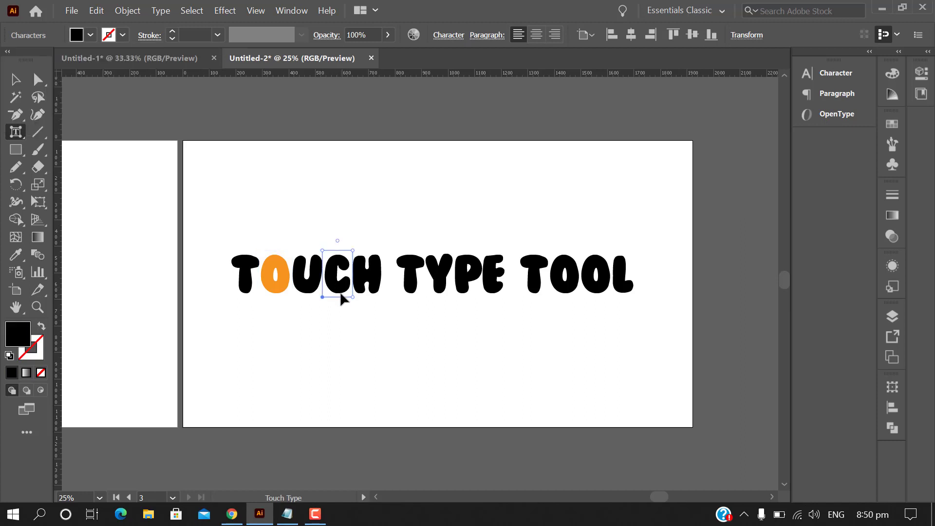
left_click(90, 35)
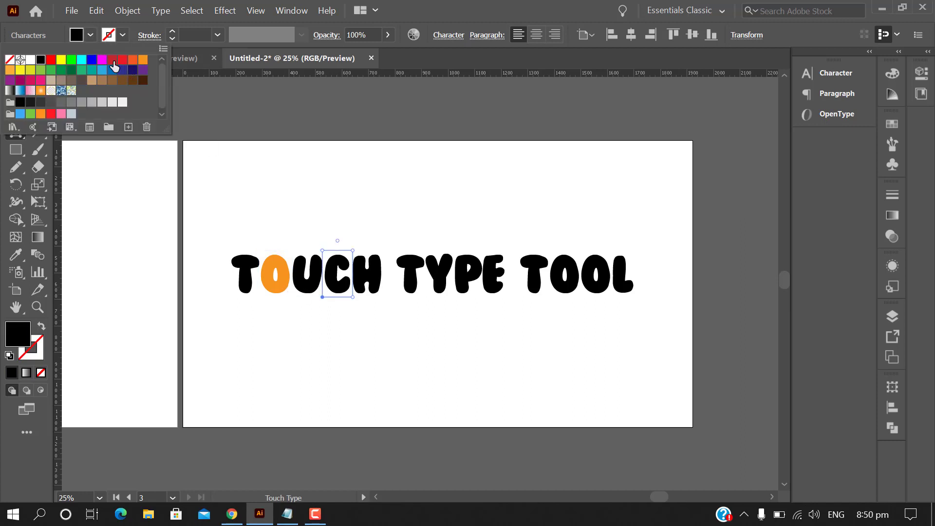
left_click(112, 59)
left_click(285, 293)
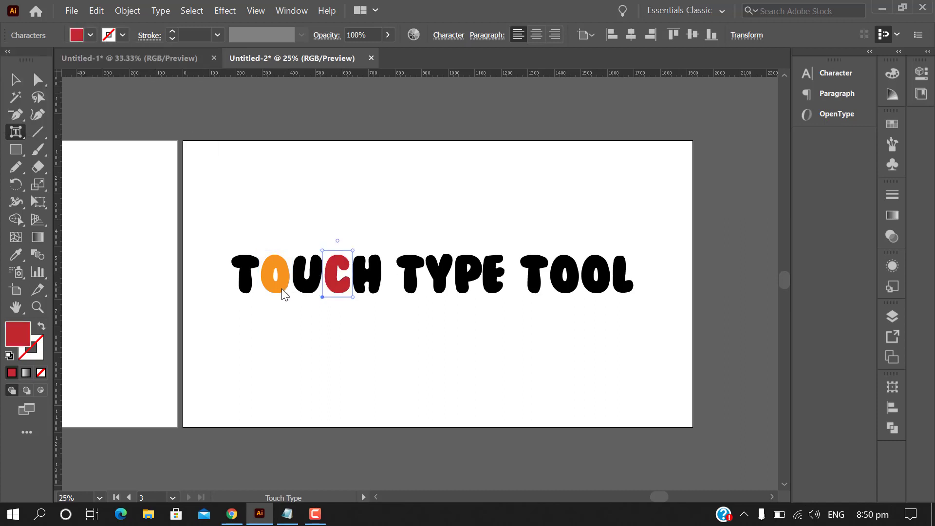
left_click(287, 282)
- Raise the orange O and red C above the baseline and drop the U below it
left_click_drag(288, 275, 288, 244)
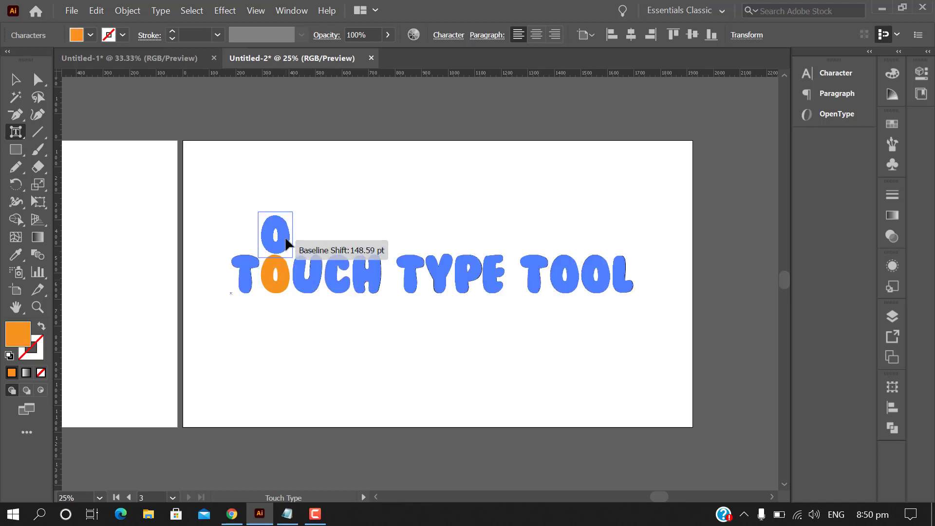
left_click(311, 290)
left_click_drag(311, 291, 301, 332)
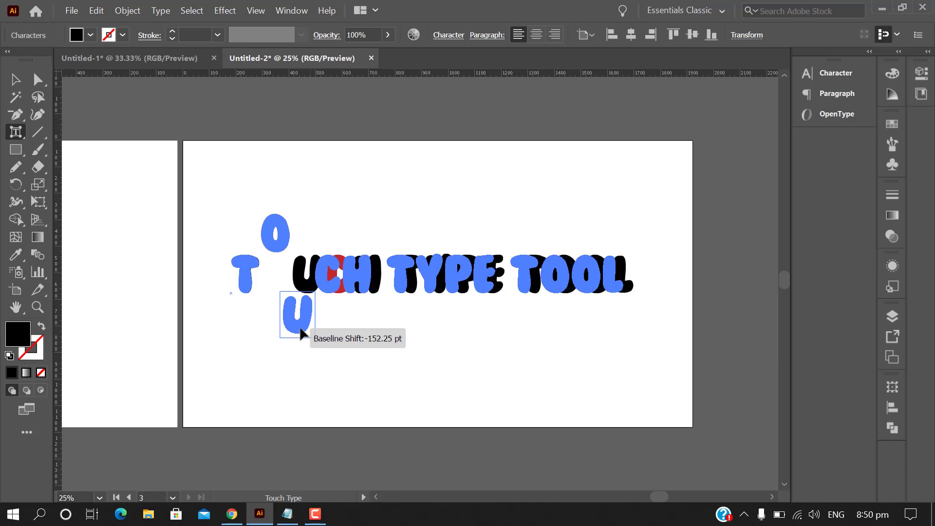
left_click(328, 283)
left_click_drag(328, 283, 323, 249)
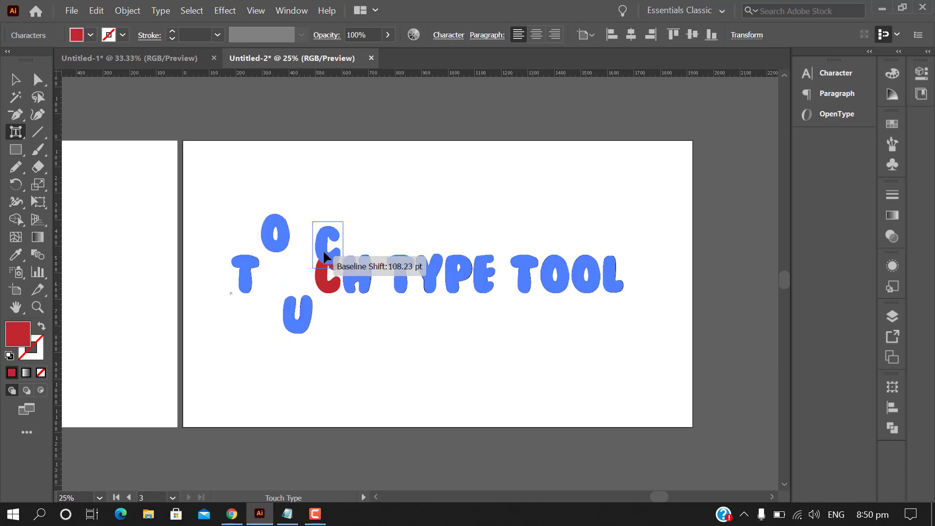
left_click(298, 326)
left_click_drag(307, 319, 317, 310)
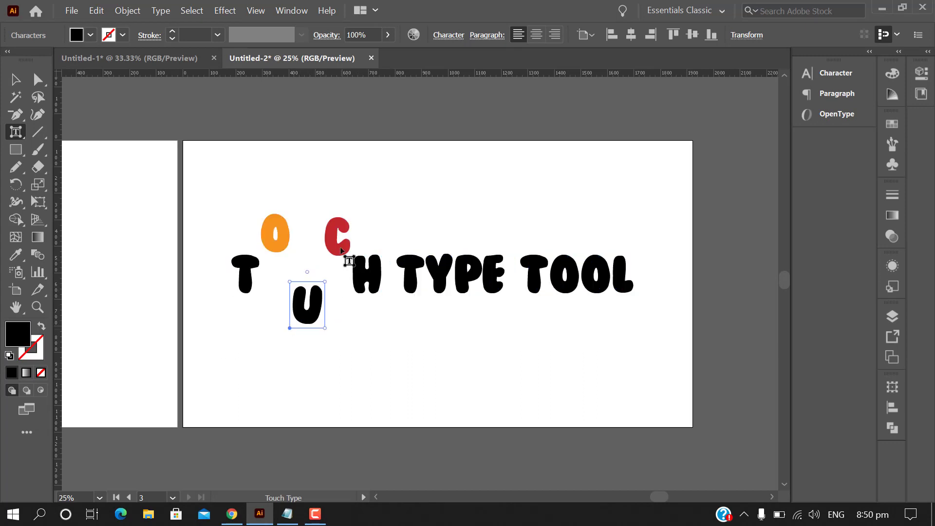
- Raise the Y, lower the P, shift the two Os of TOOL apart and nudge the L lower
left_click(357, 278)
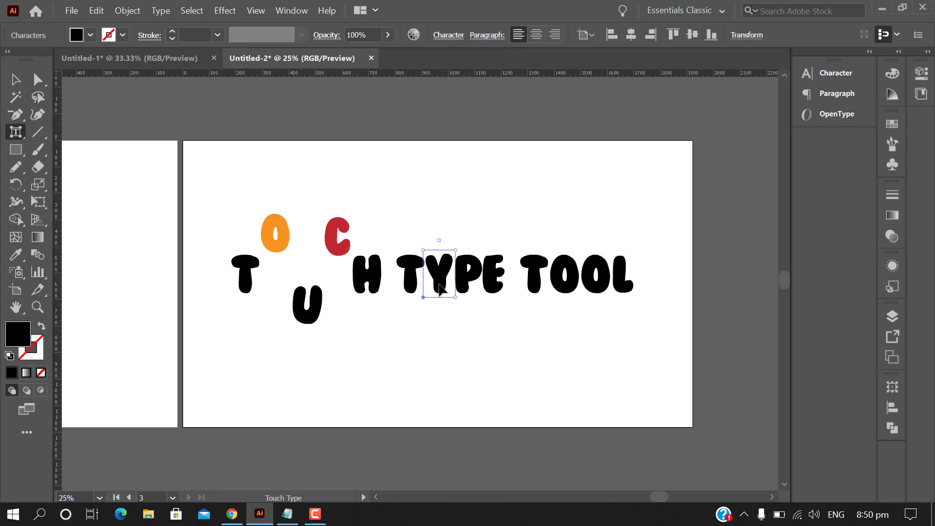
left_click_drag(443, 287, 458, 218)
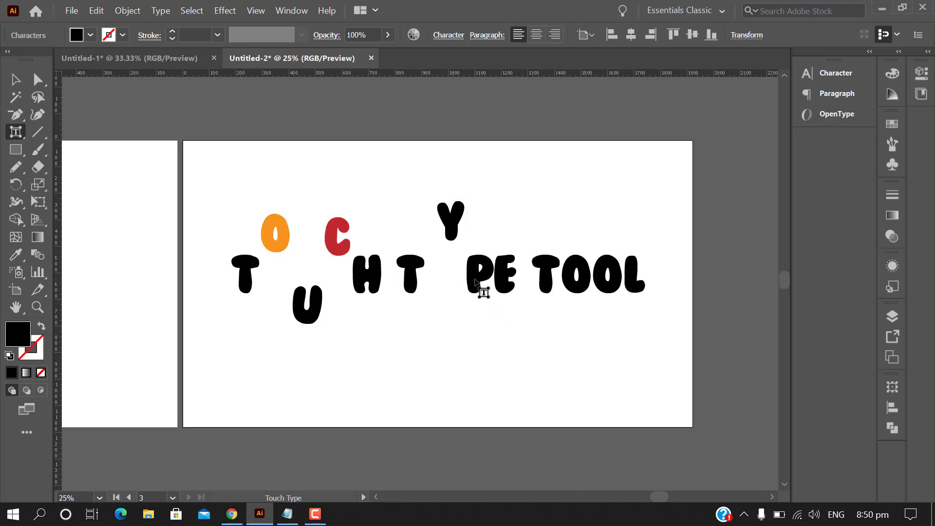
left_click(476, 285)
left_click_drag(476, 285, 469, 330)
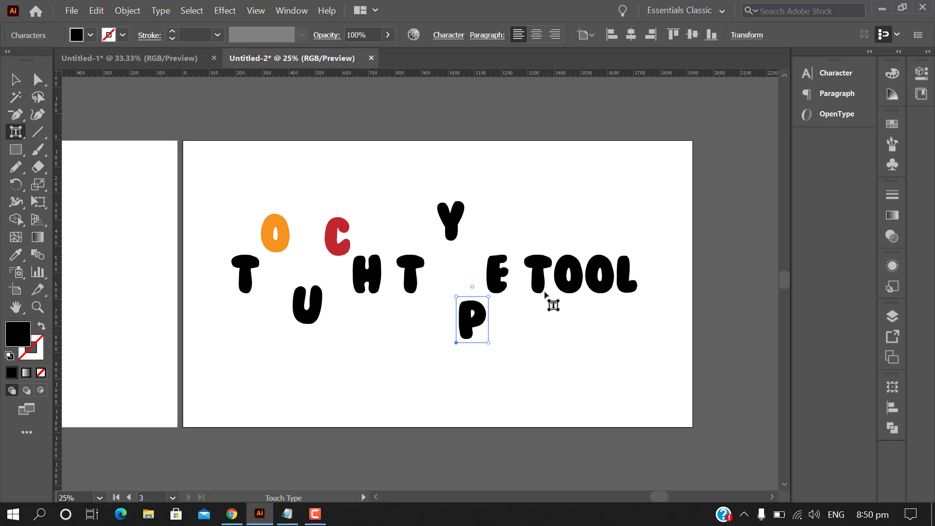
mouse_move(577, 290)
left_mouse_down()
mouse_move(611, 285)
mouse_move(608, 245)
left_mouse_up()
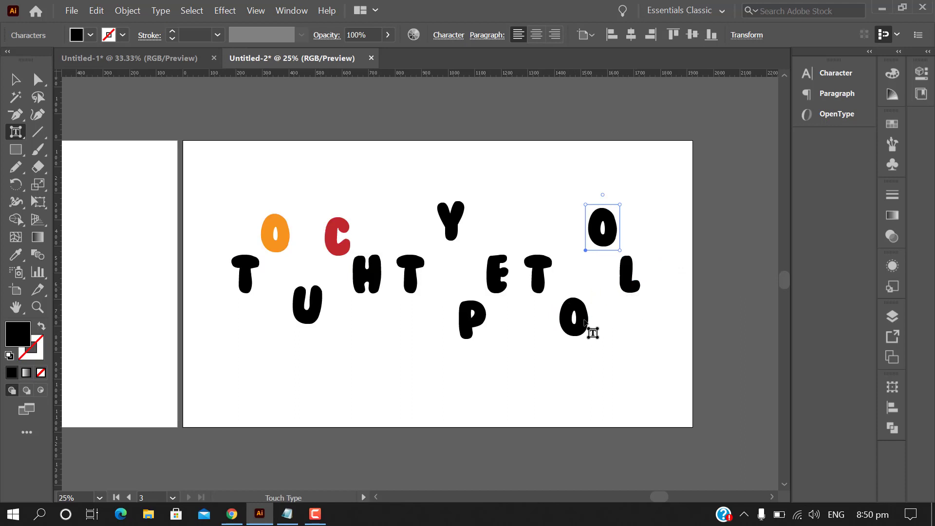
left_click_drag(585, 319, 594, 304)
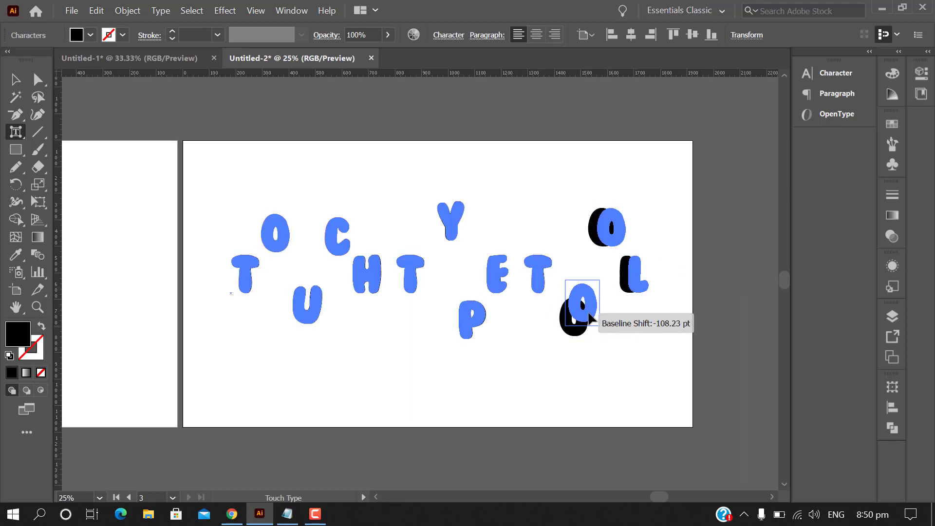
left_click_drag(620, 244, 608, 249)
left_click_drag(620, 292, 634, 297)
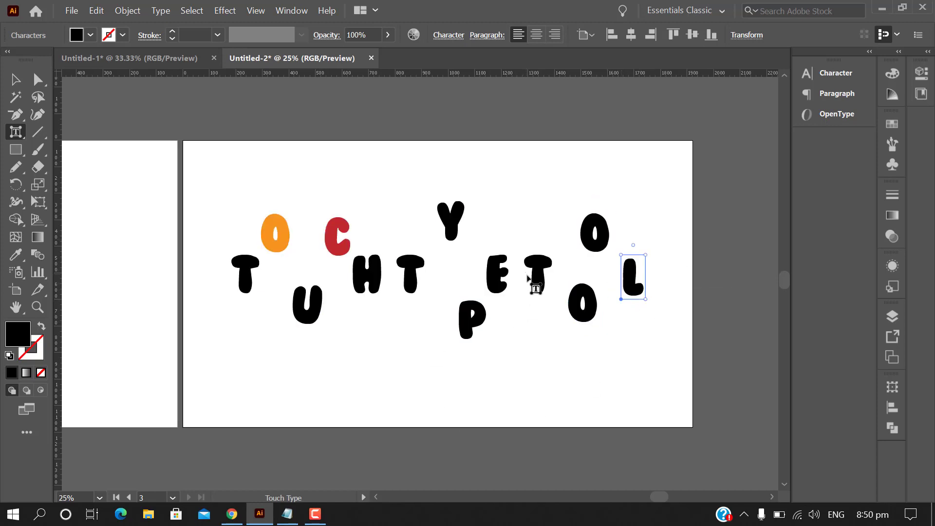
left_click(377, 282)
- Nudge the H right and colour it light blue, then colour the lowered U teal
left_click_drag(379, 285, 385, 286)
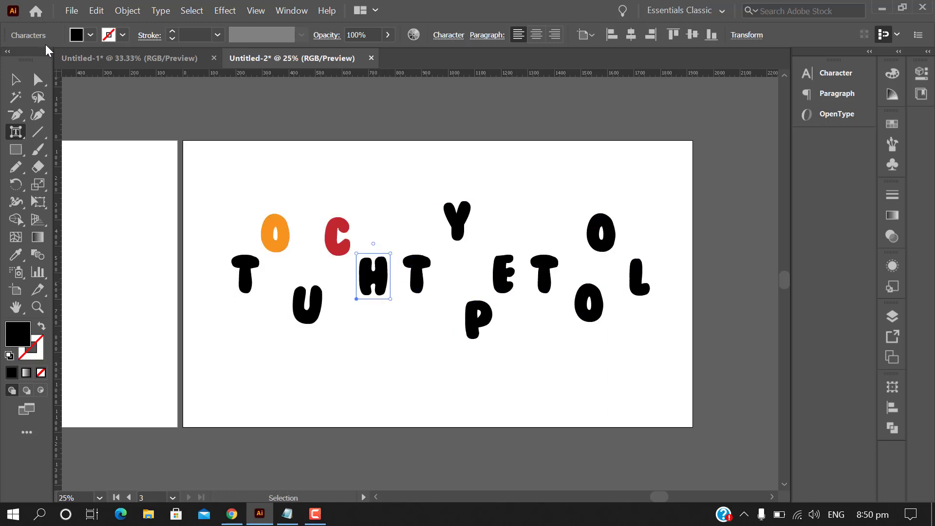
left_click(91, 35)
left_click(102, 69)
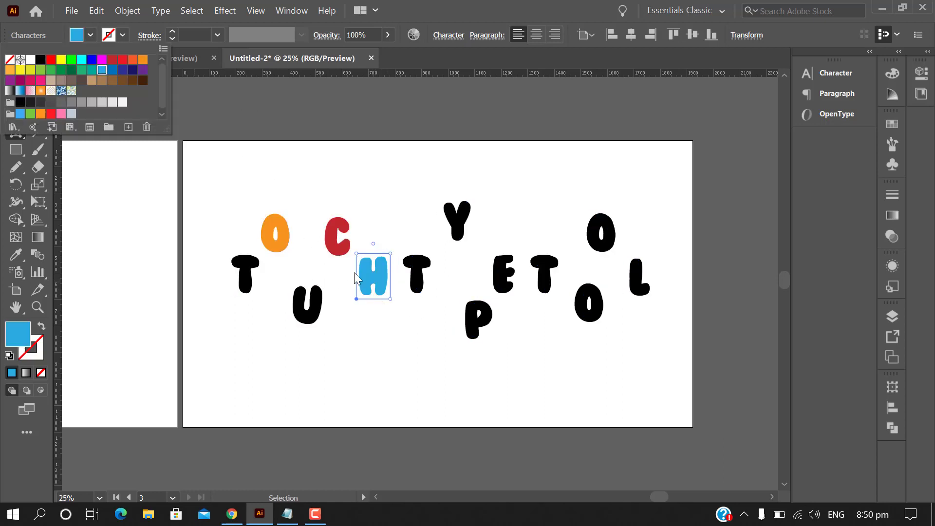
left_click(315, 327)
left_click(309, 322)
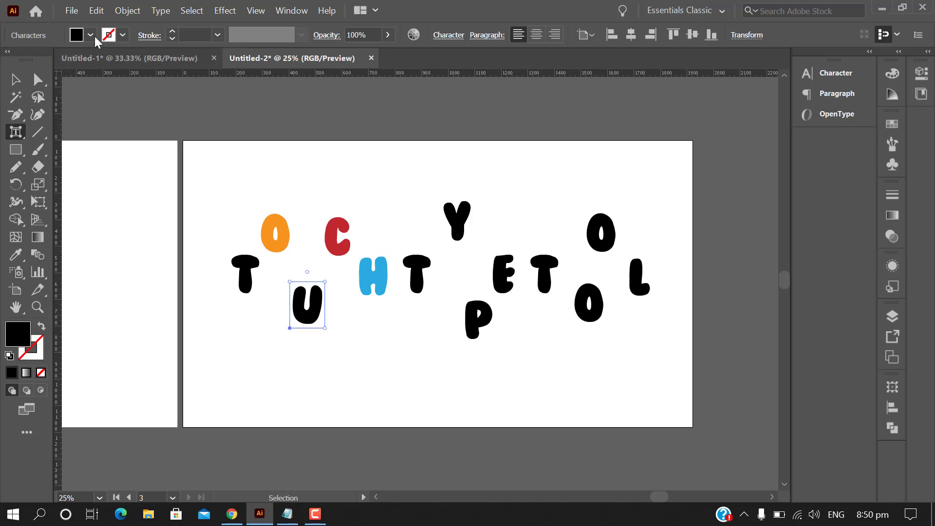
left_click(91, 35)
left_click(91, 70)
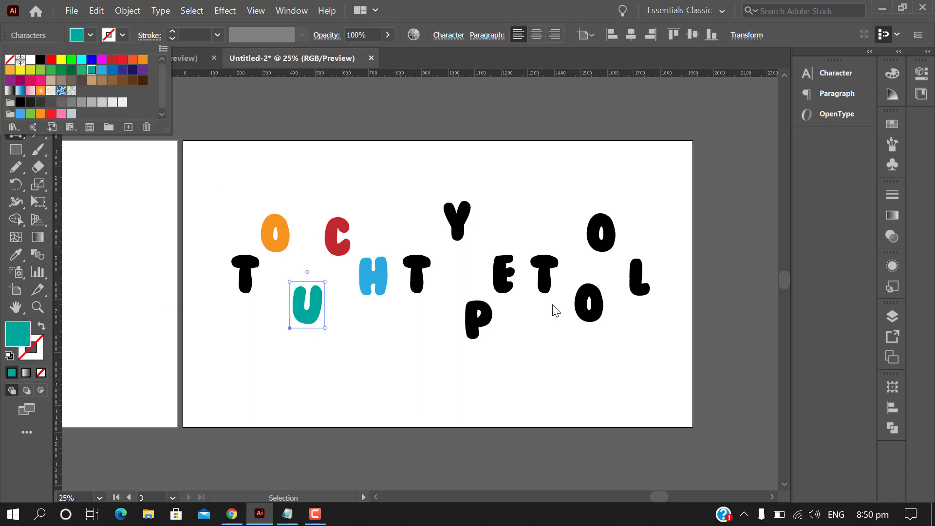
left_click(465, 231)
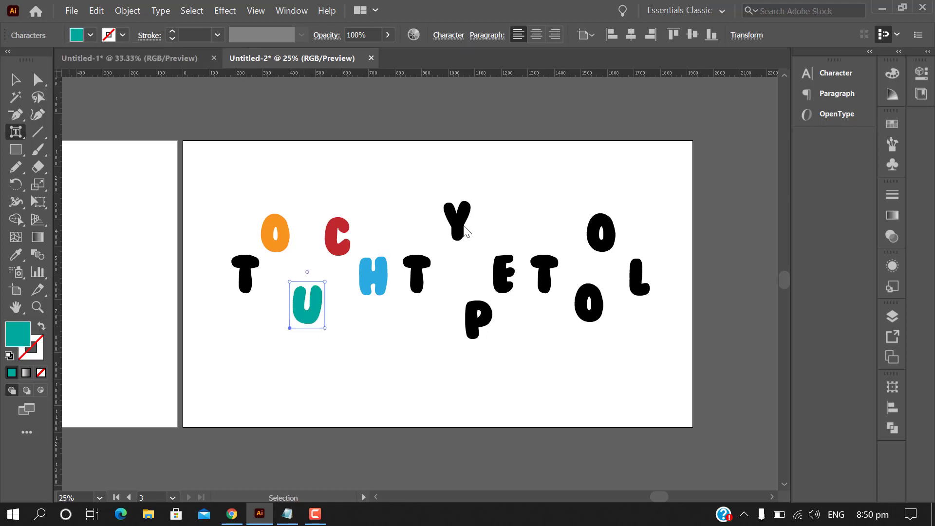
- Colour the Y dark blue, shift the P up and left, and adjust the E
left_click(463, 234)
left_click(90, 35)
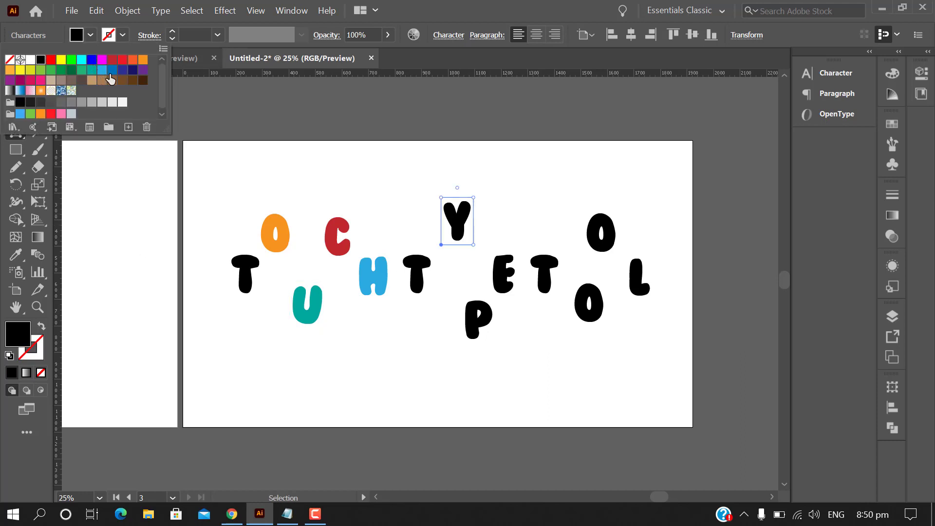
left_click(122, 70)
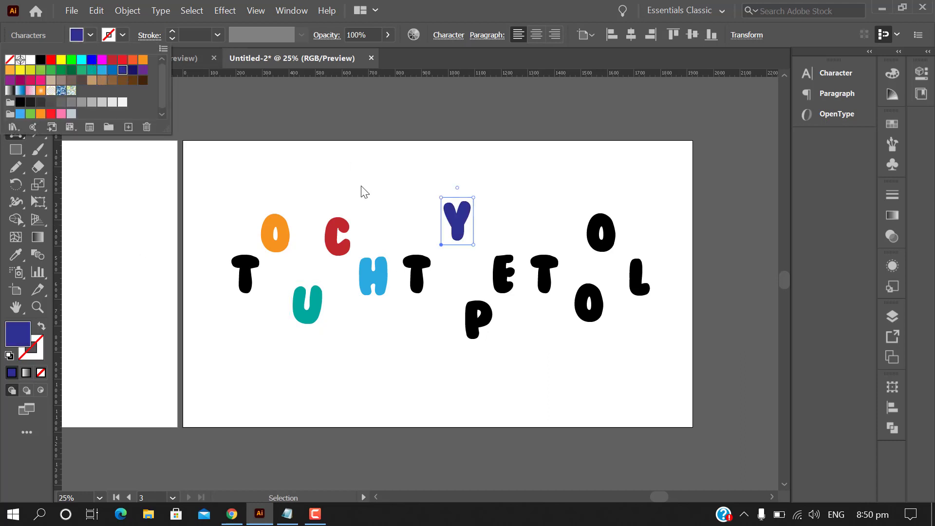
left_click(478, 341)
left_click_drag(479, 340, 464, 321)
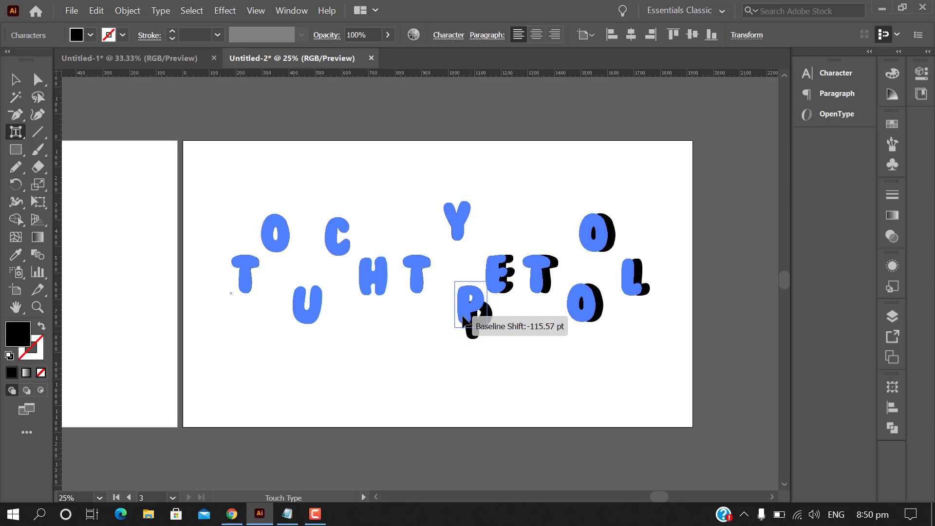
left_click_drag(504, 278, 509, 275)
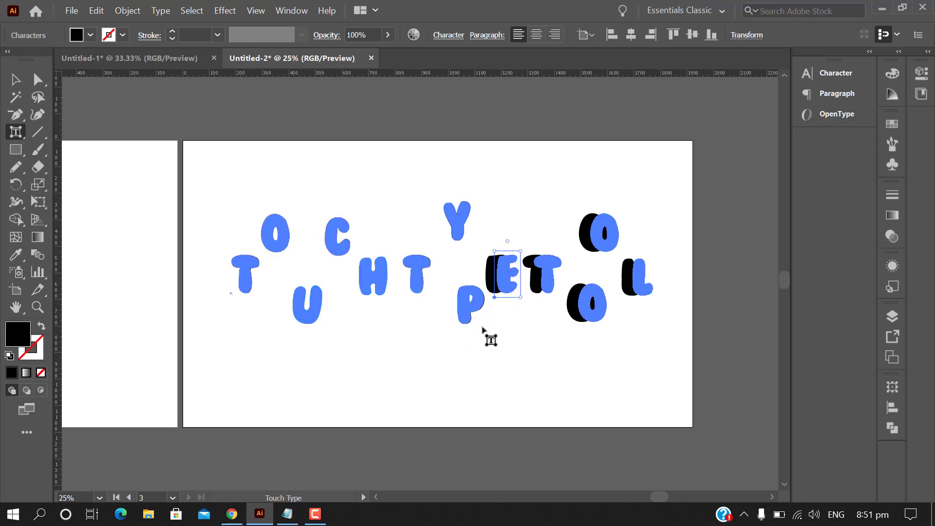
left_click(474, 319)
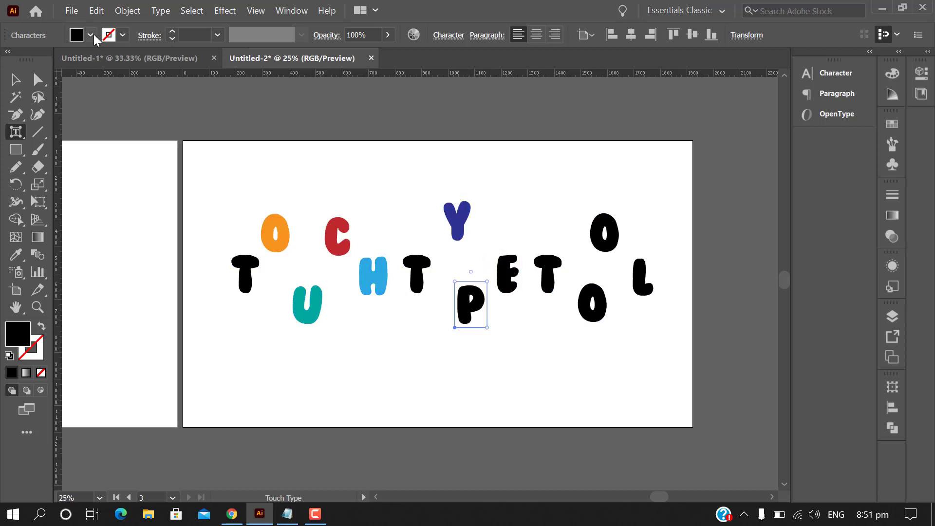
- Colour the P orange, the E green and the upper O of TOOL red
left_click(92, 35)
left_click(142, 60)
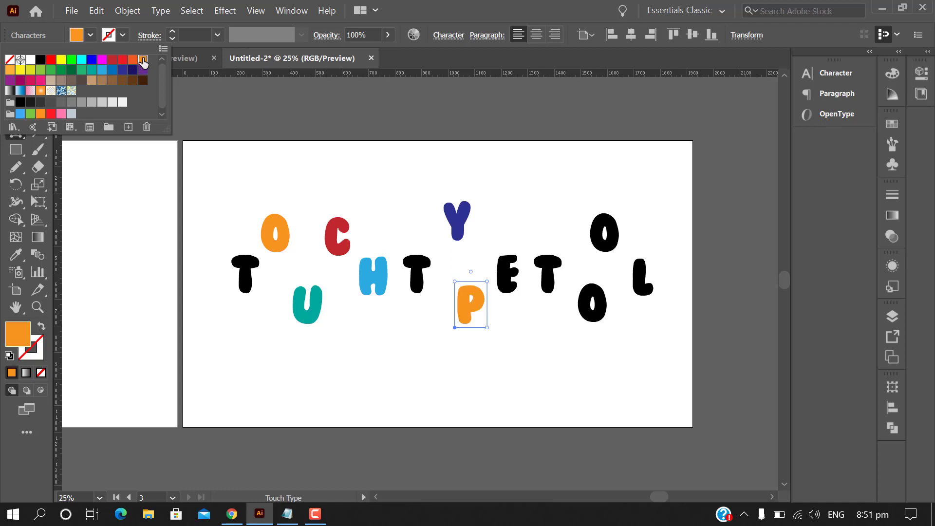
left_click(510, 288)
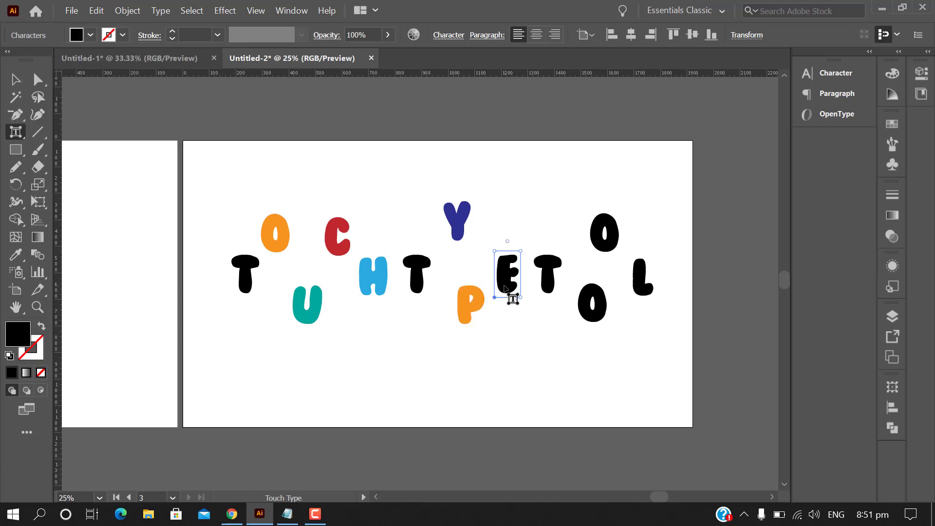
left_click(92, 35)
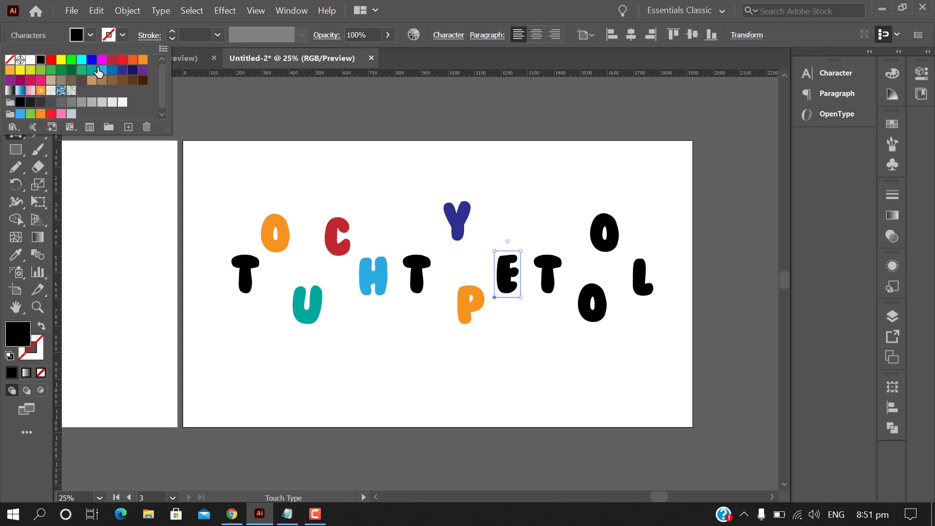
left_click(50, 71)
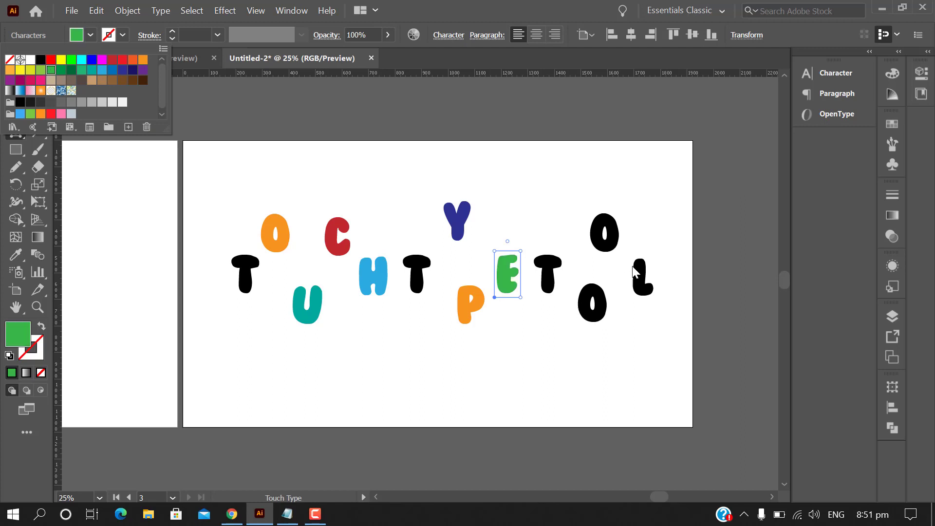
left_click(614, 250)
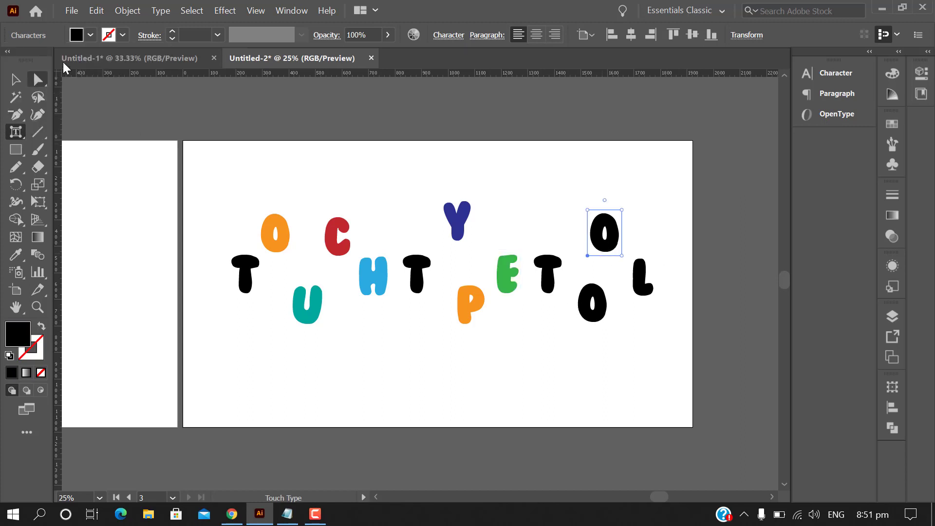
left_click(91, 37)
left_click(113, 61)
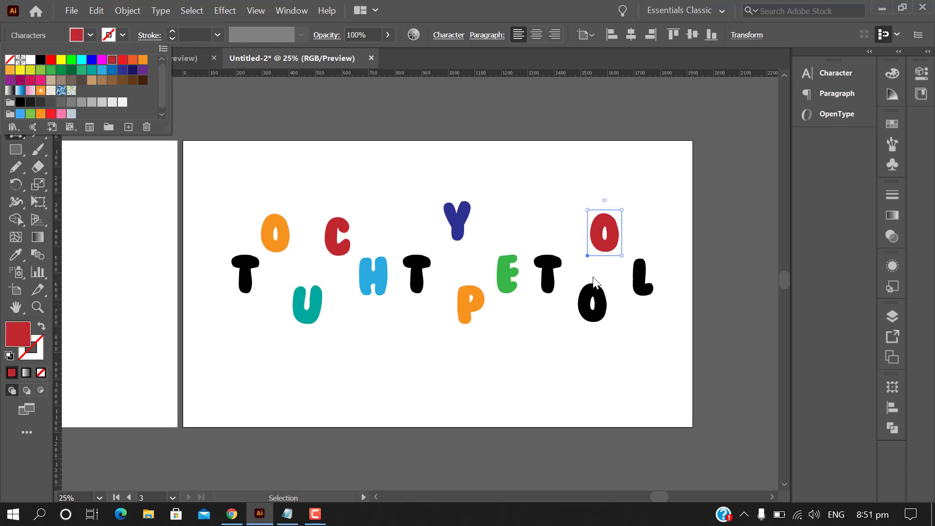
left_click(601, 329)
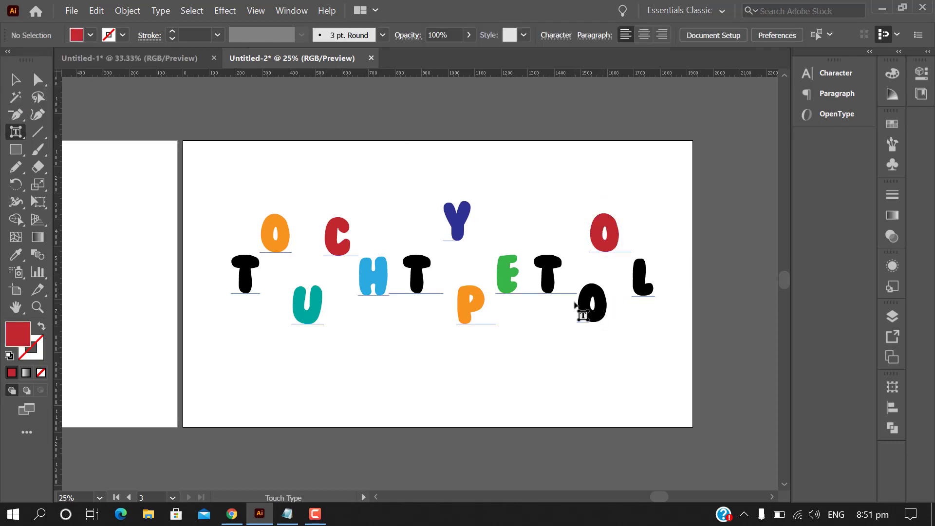
- Colour the lower O of TOOL tan and the L yellow-green
left_click(593, 306)
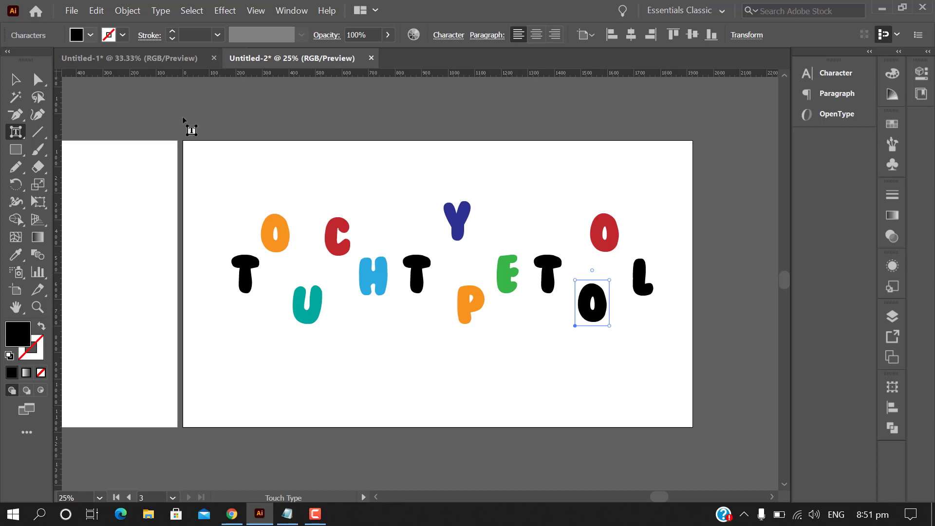
left_click(89, 35)
left_click(91, 81)
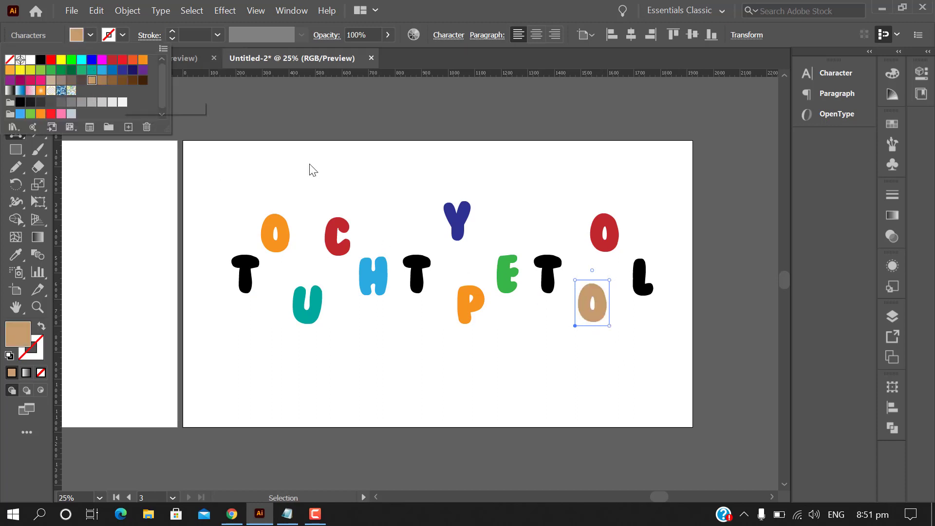
left_click(646, 310)
key("shift+t")
left_click(644, 278)
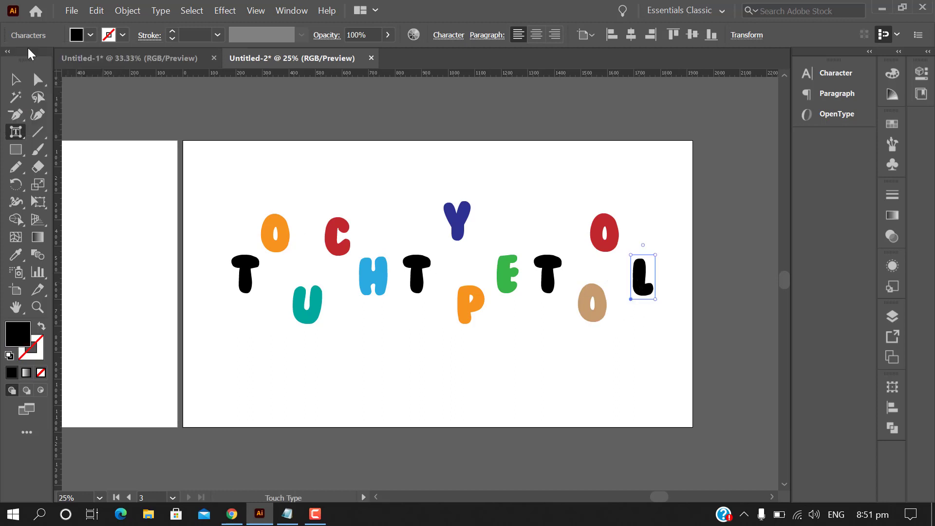
left_click(90, 36)
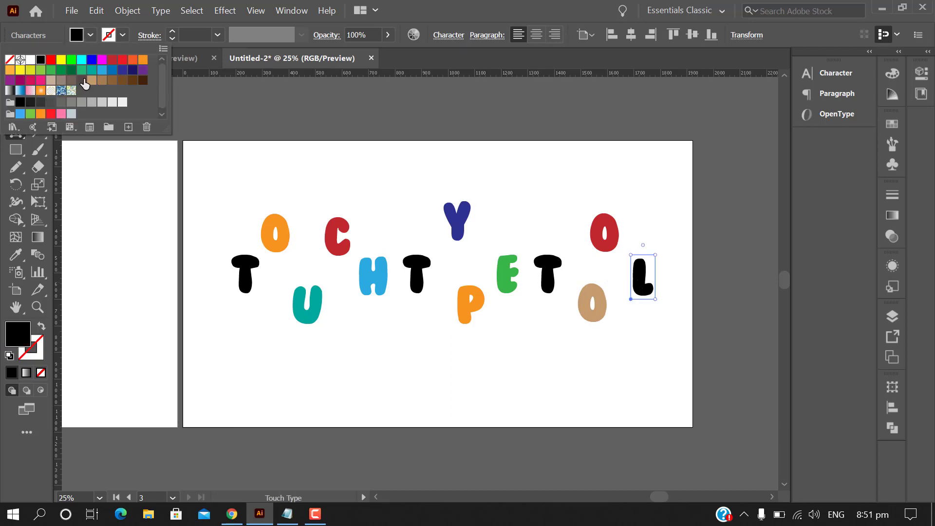
left_click(20, 70)
left_click(31, 72)
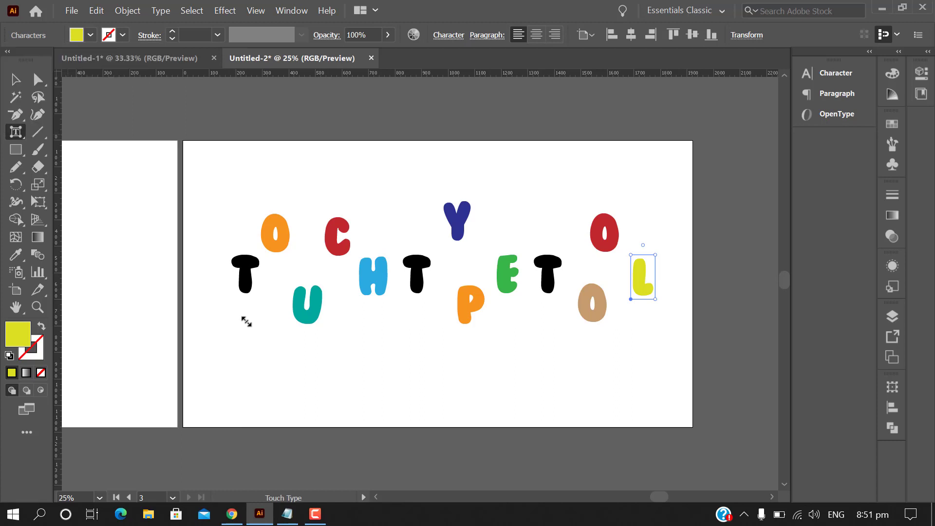
left_click(23, 83)
key("ctrl+a")
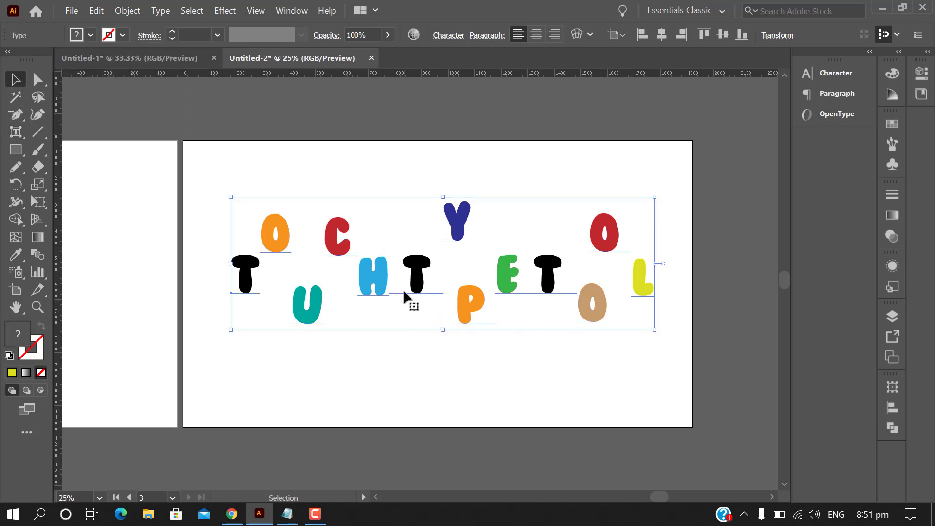
- Widen the gap between the E of TYPE and the T of TOOL
key("t")
left_click(405, 289)
left_click(553, 292)
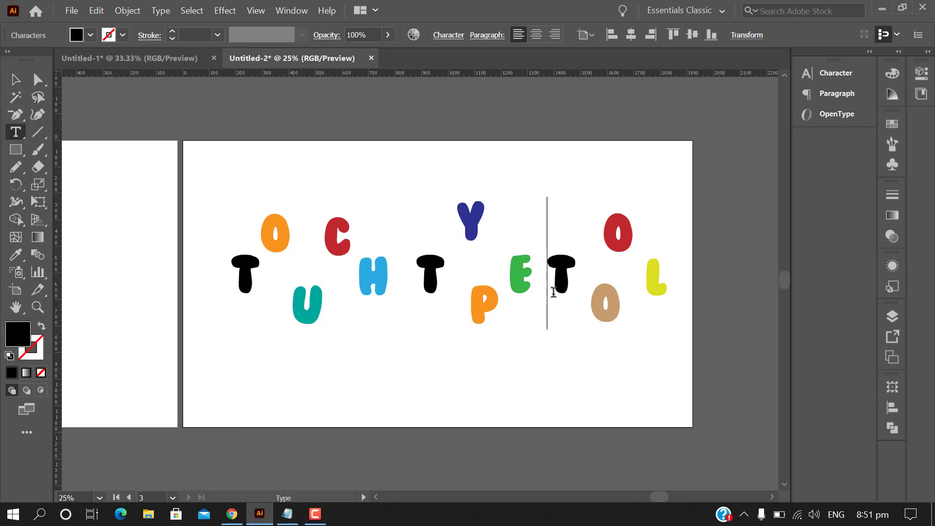
left_click(22, 83)
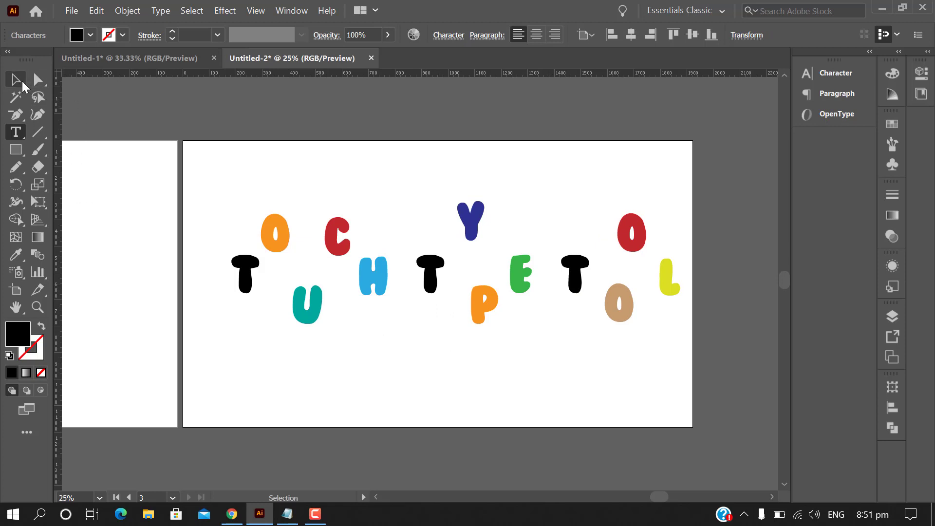
- Move the whole headline left and down, then slightly up and right on the artboard
key("ctrl+a")
left_click_drag(480, 317, 469, 344)
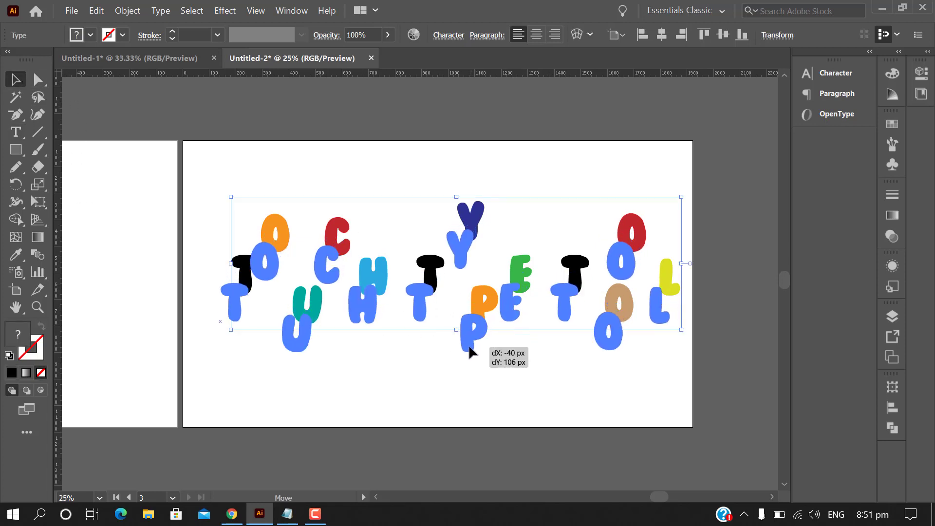
left_click(591, 394)
scroll(506, 406, "down", 1)
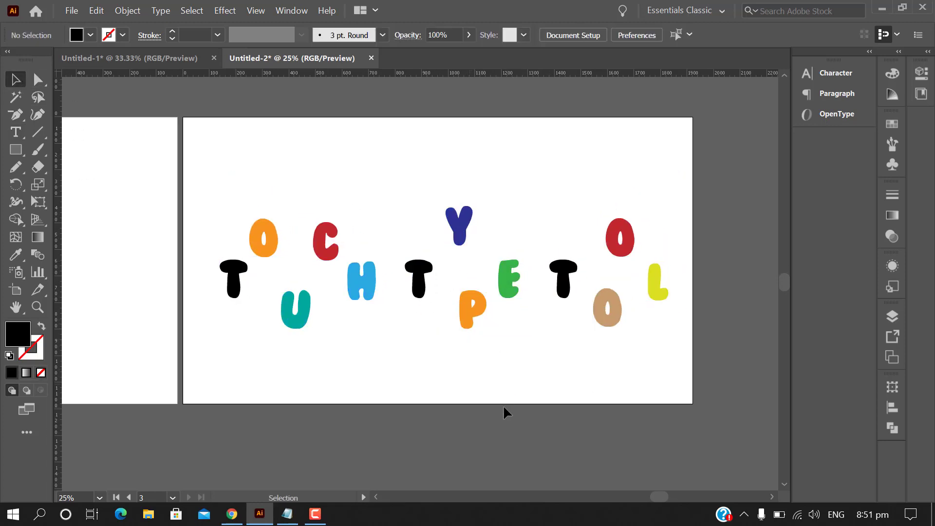
left_click_drag(369, 292, 446, 403)
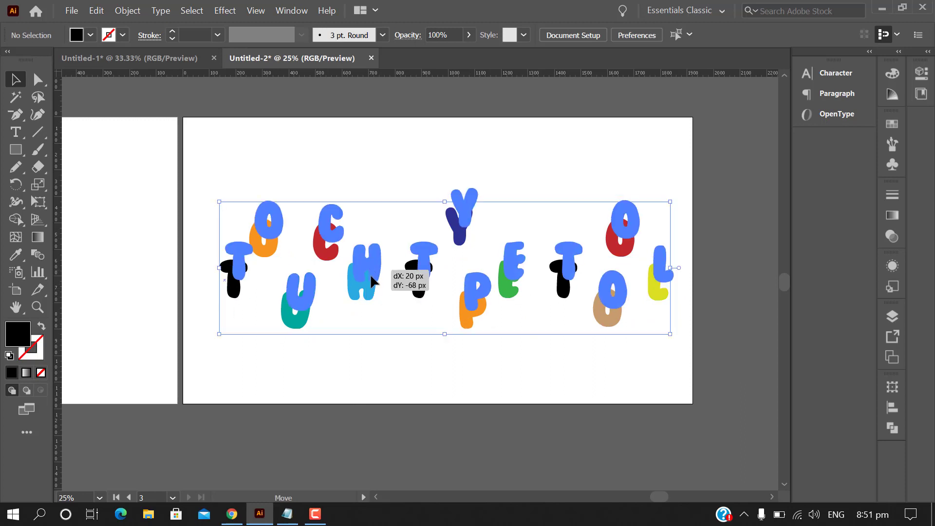
left_click(472, 378)
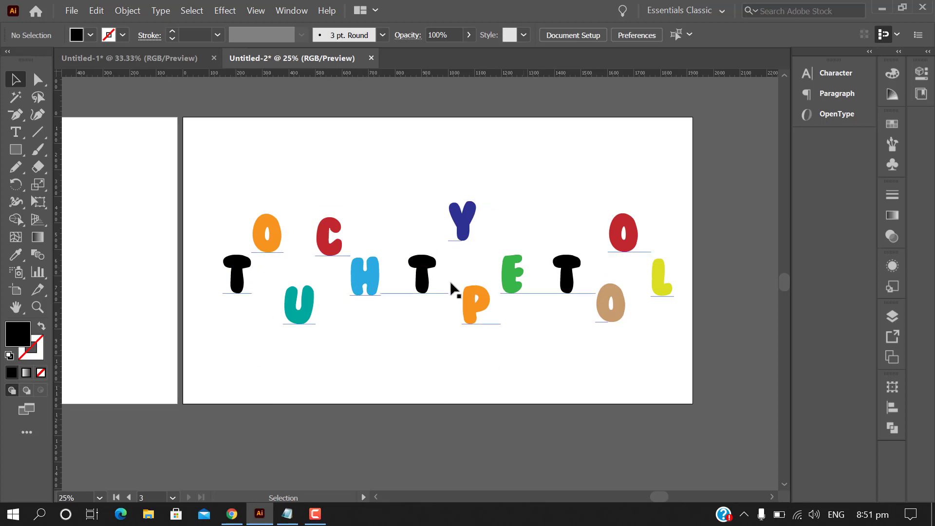
left_click(24, 132)
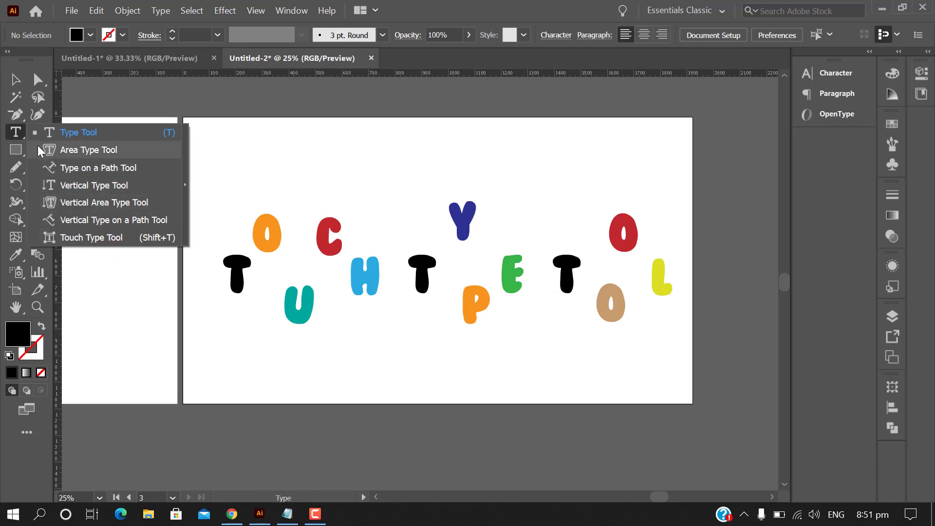
left_click(20, 132)
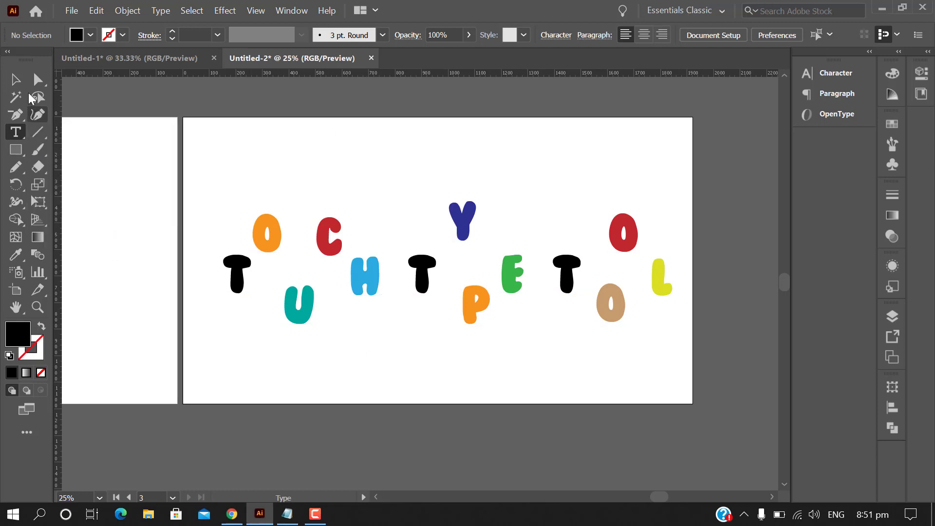
left_click(15, 80)
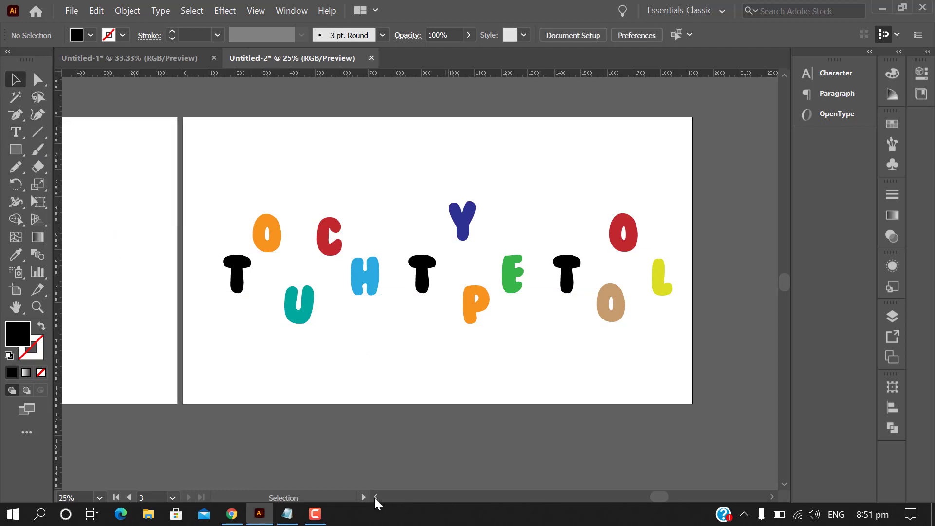
left_click(375, 498)
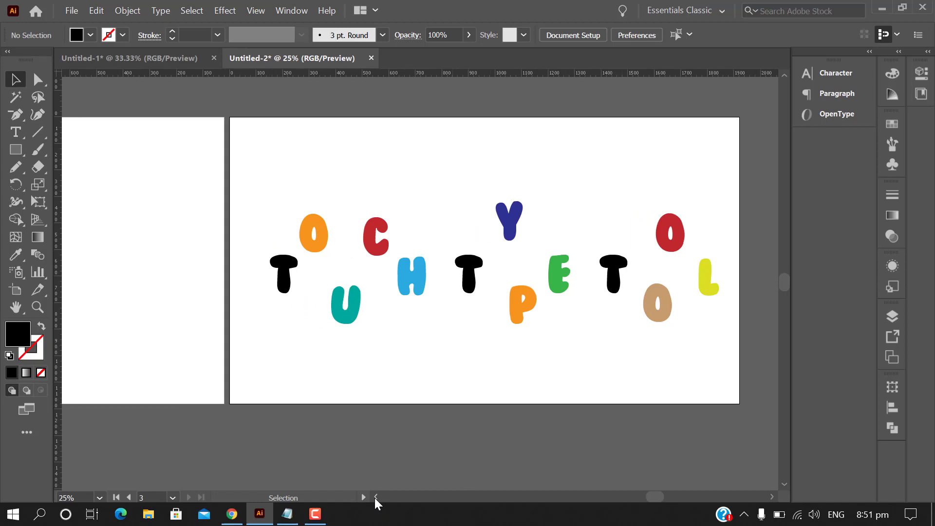
left_click(771, 497)
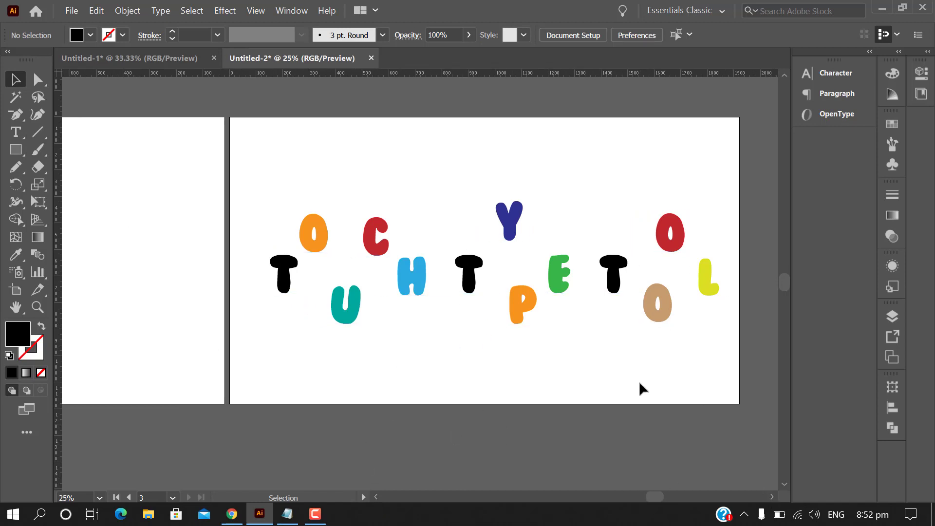